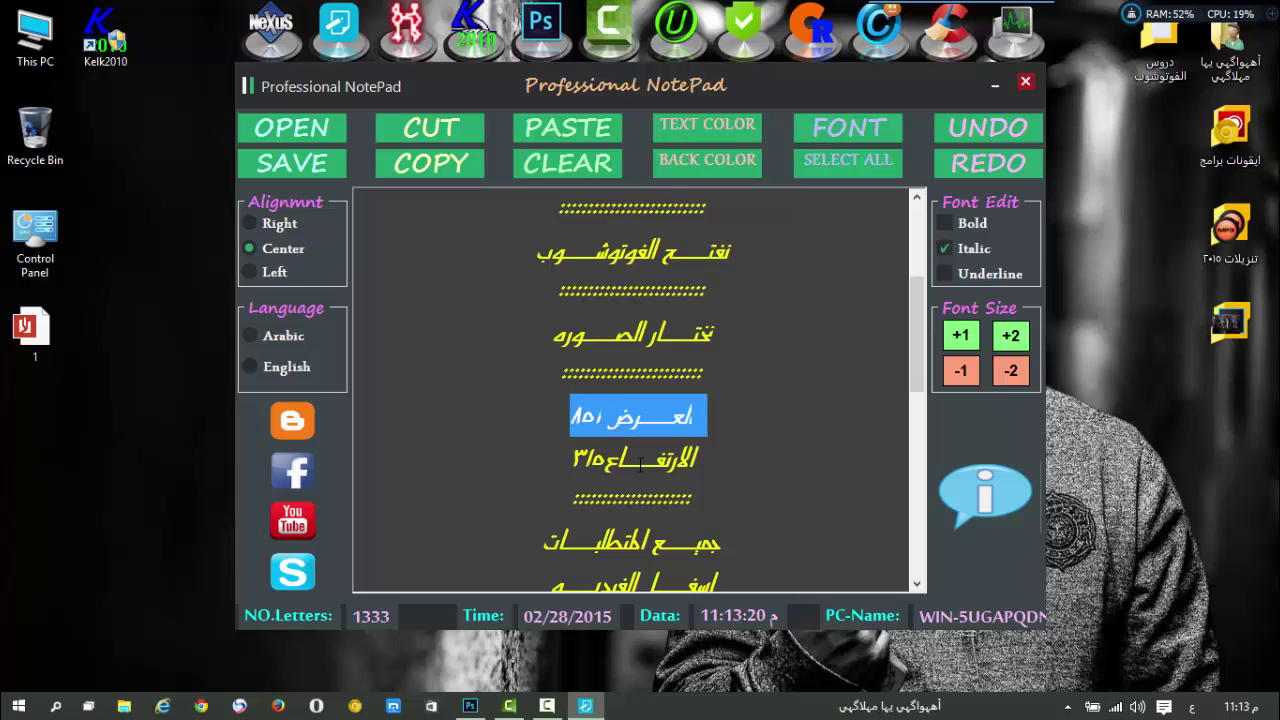
# Step: Read the tutorial notes in the notepad, covering the cover dimensions, the required files and the closing remarks
pyautogui.doubleClick(630, 456)
pyautogui.scroll(-1, 630, 445)
pyautogui.tripleClick(643, 423)
pyautogui.tripleClick(643, 460)
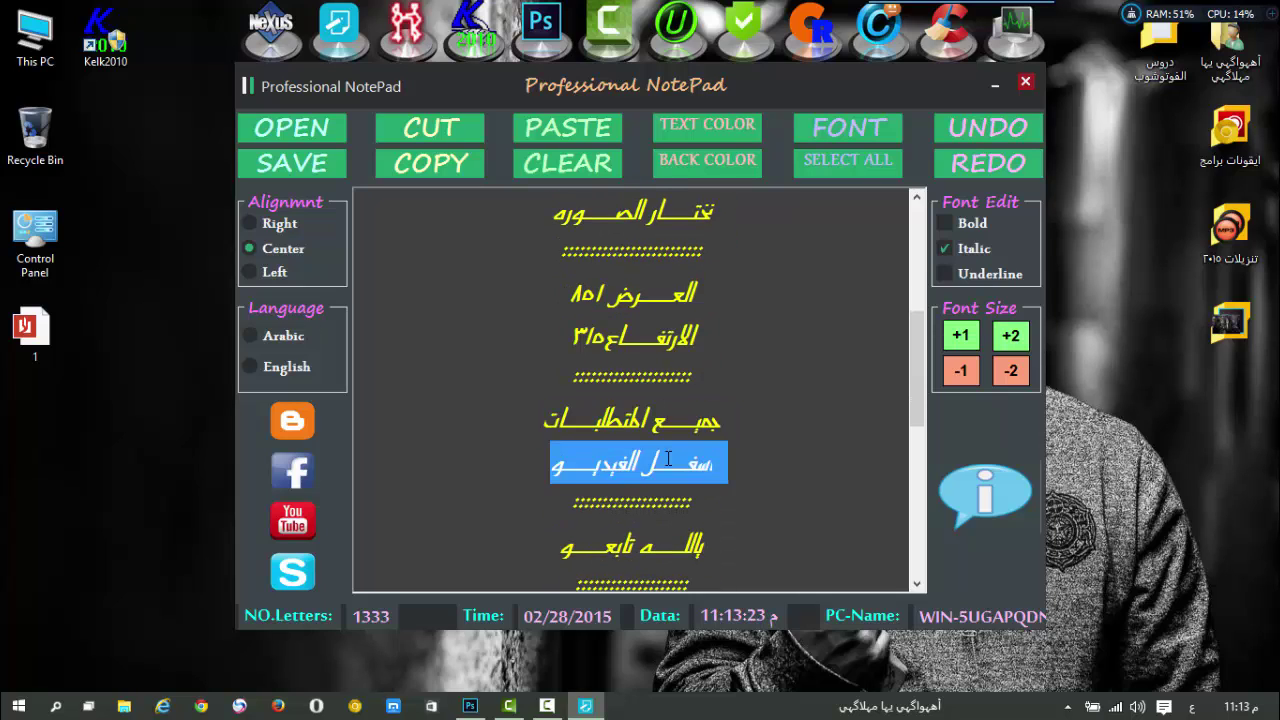
pyautogui.scroll(-1, 643, 450)
pyautogui.tripleClick(661, 425)
pyautogui.tripleClick(686, 512)
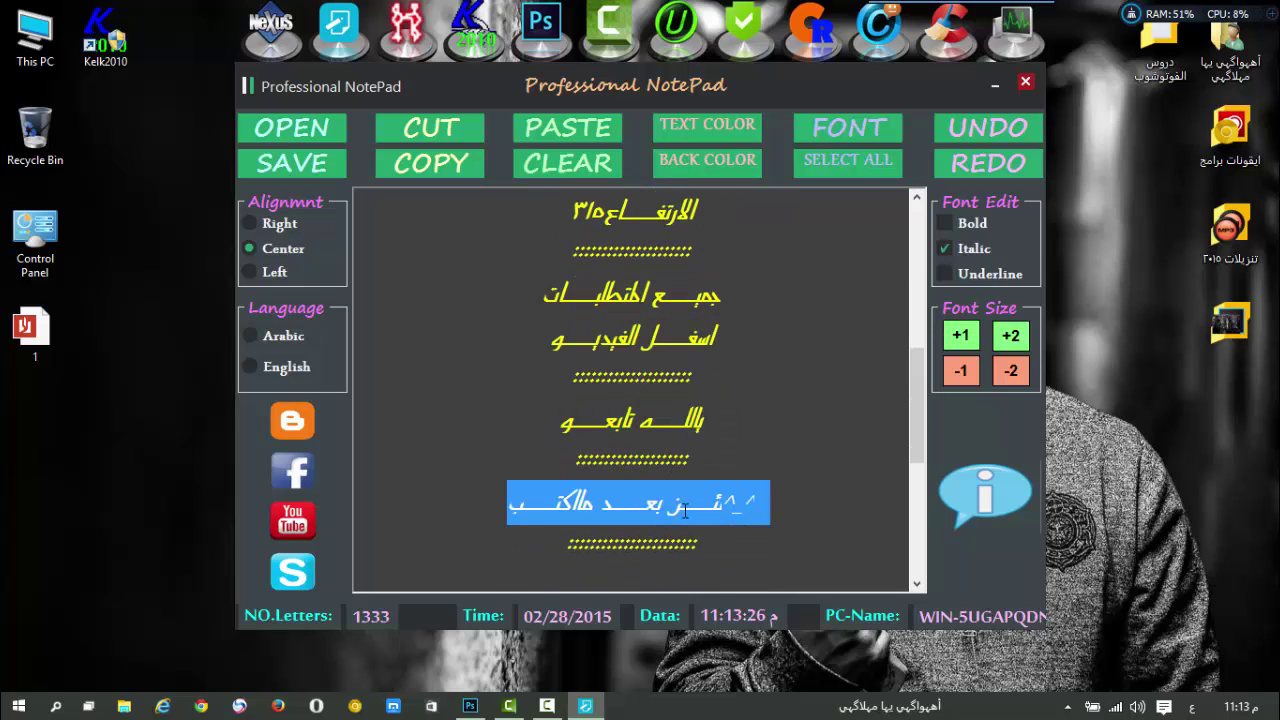
# Step: Switch to Photoshop, open the photo الصوره and apply the Topaz effect to it by playing action 1
pyautogui.hotkey('ctrl', 'o')
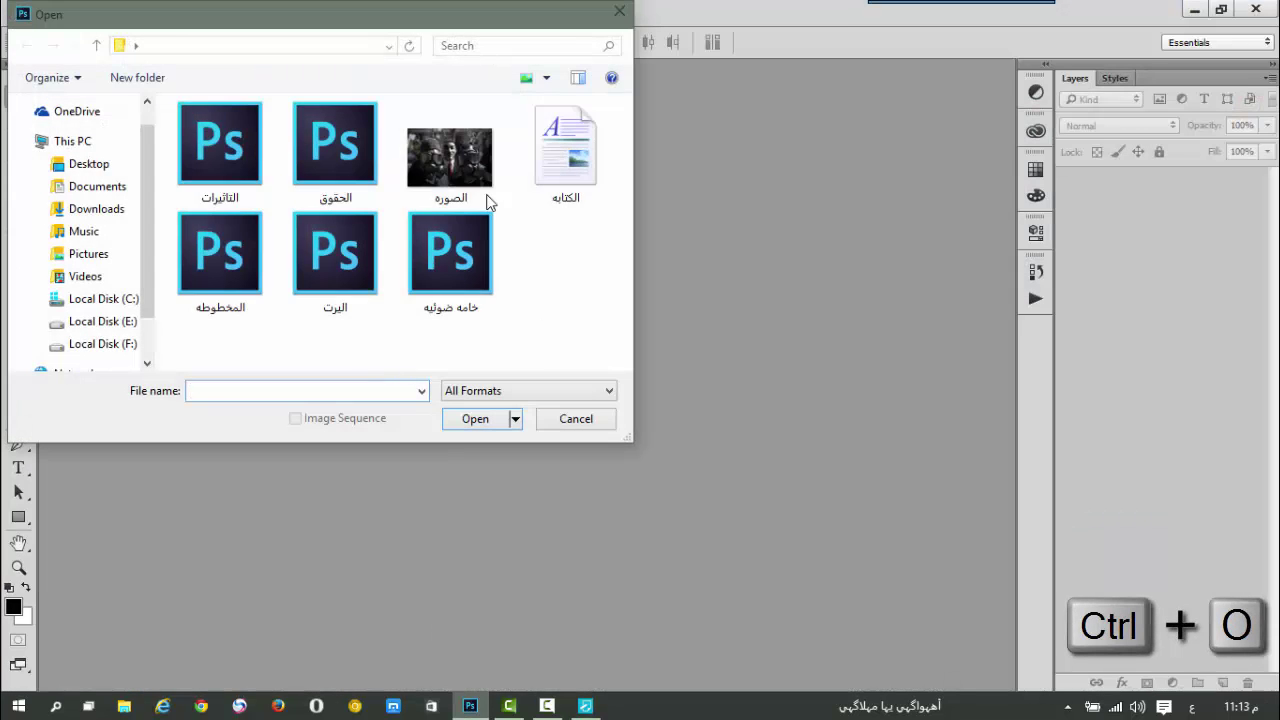
pyautogui.doubleClick(482, 166)
pyautogui.click(1035, 298)
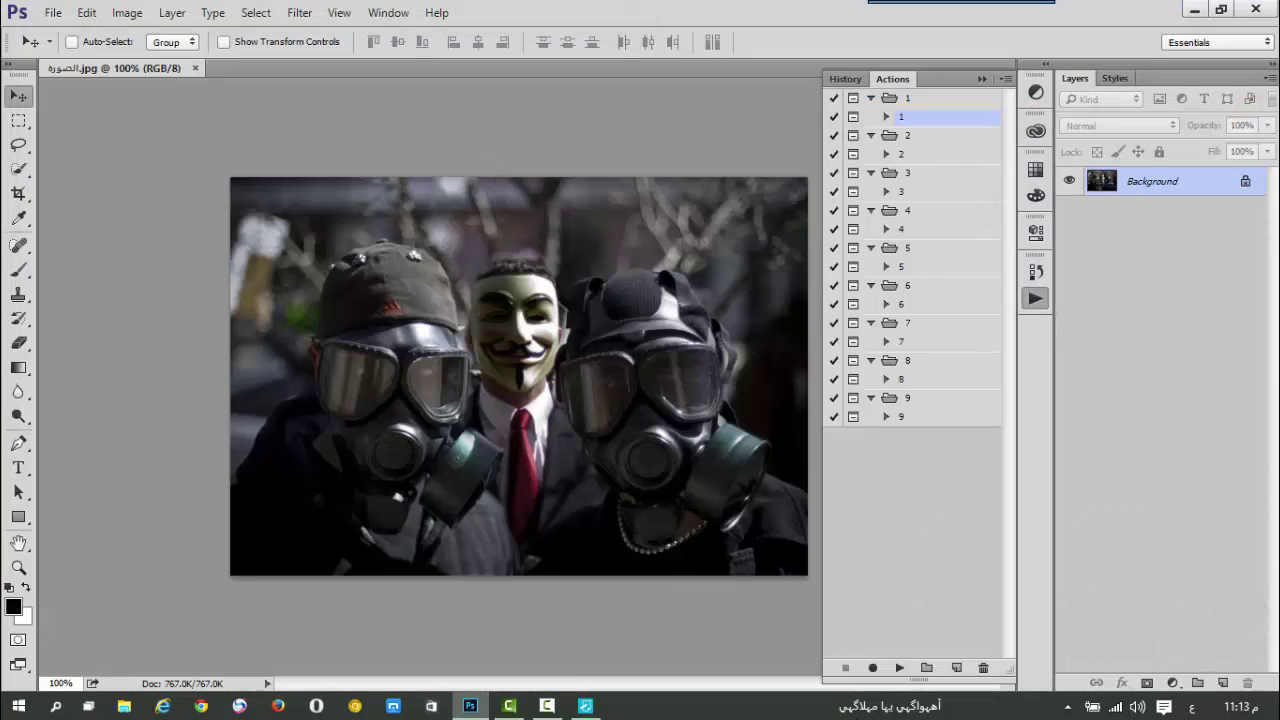
pyautogui.click(900, 668)
pyautogui.click(1016, 595)
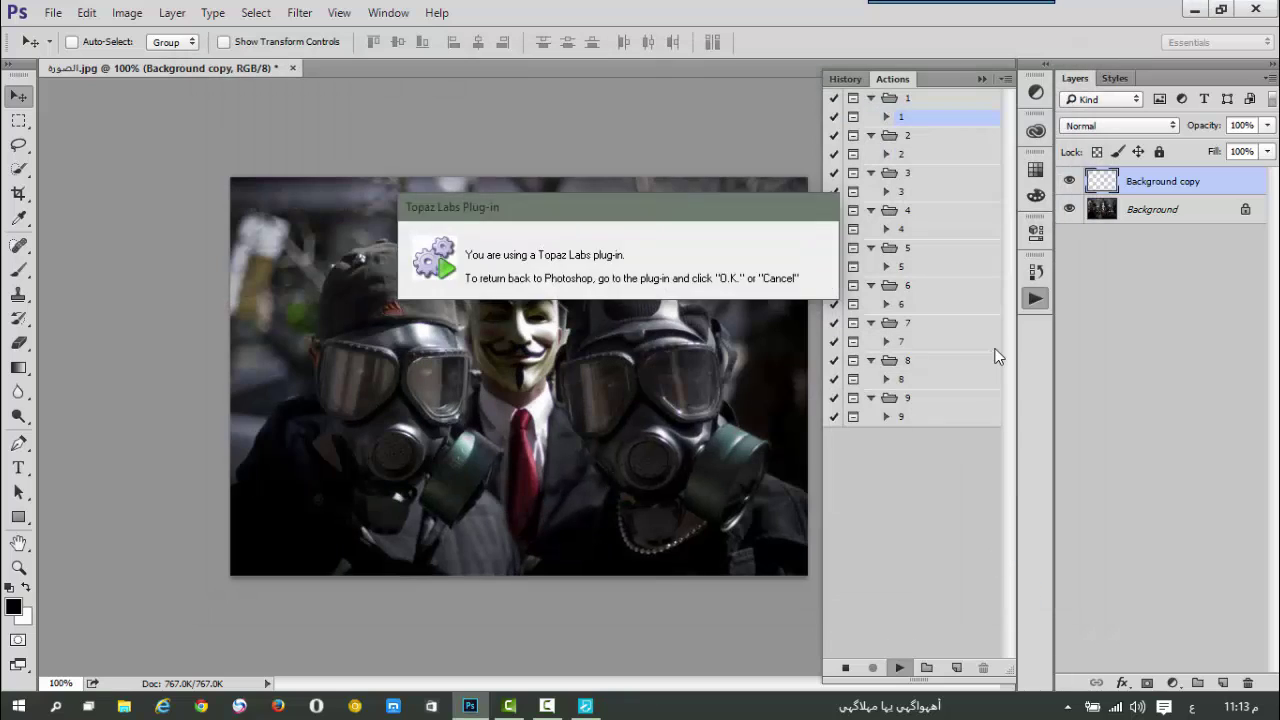
# Step: Merge the Background copy layer with the Background layer in the photo
pyautogui.hotkey('ctrl', 'e')
pyautogui.click(1035, 298)
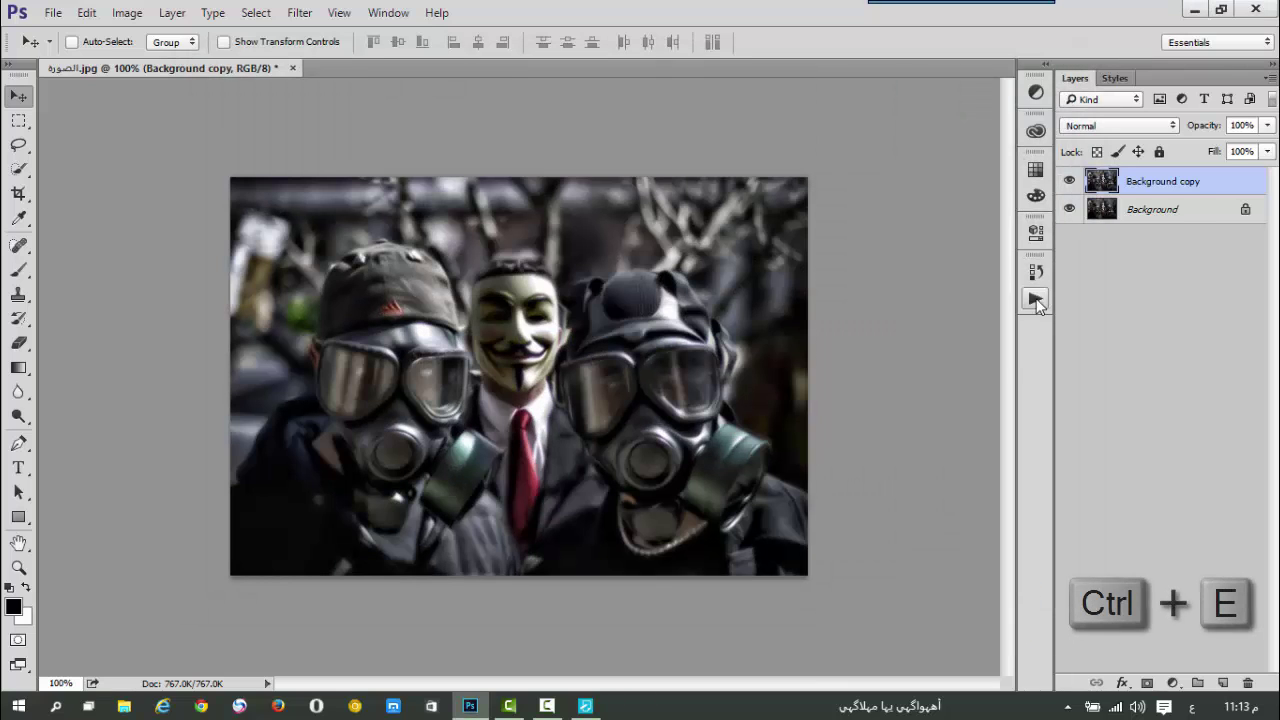
pyautogui.keyDown('shift'); pyautogui.click(1192, 207); pyautogui.keyUp('shift')
pyautogui.hotkey('ctrl', 'e')
# Step: Create a new RGB document 851 pixels wide and 315 pixels high with a white background
pyautogui.hotkey('ctrl', 'n')
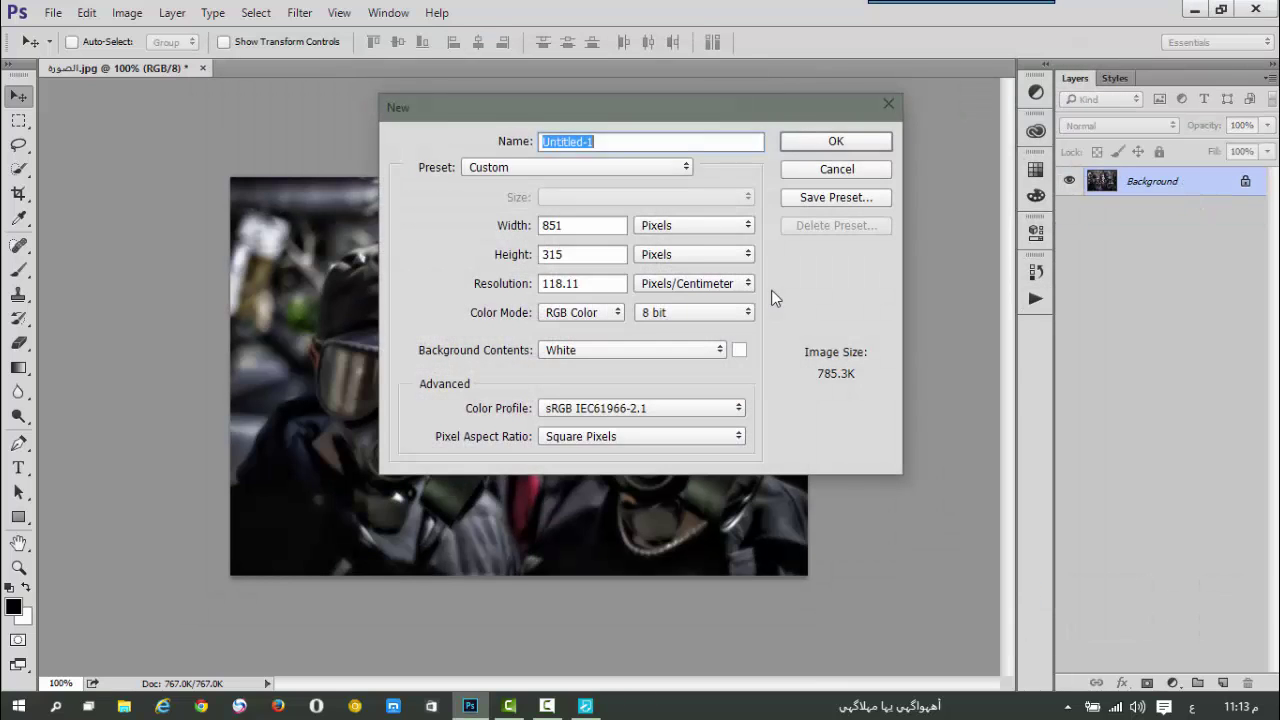
pyautogui.click(575, 225)
pyautogui.click(790, 146)
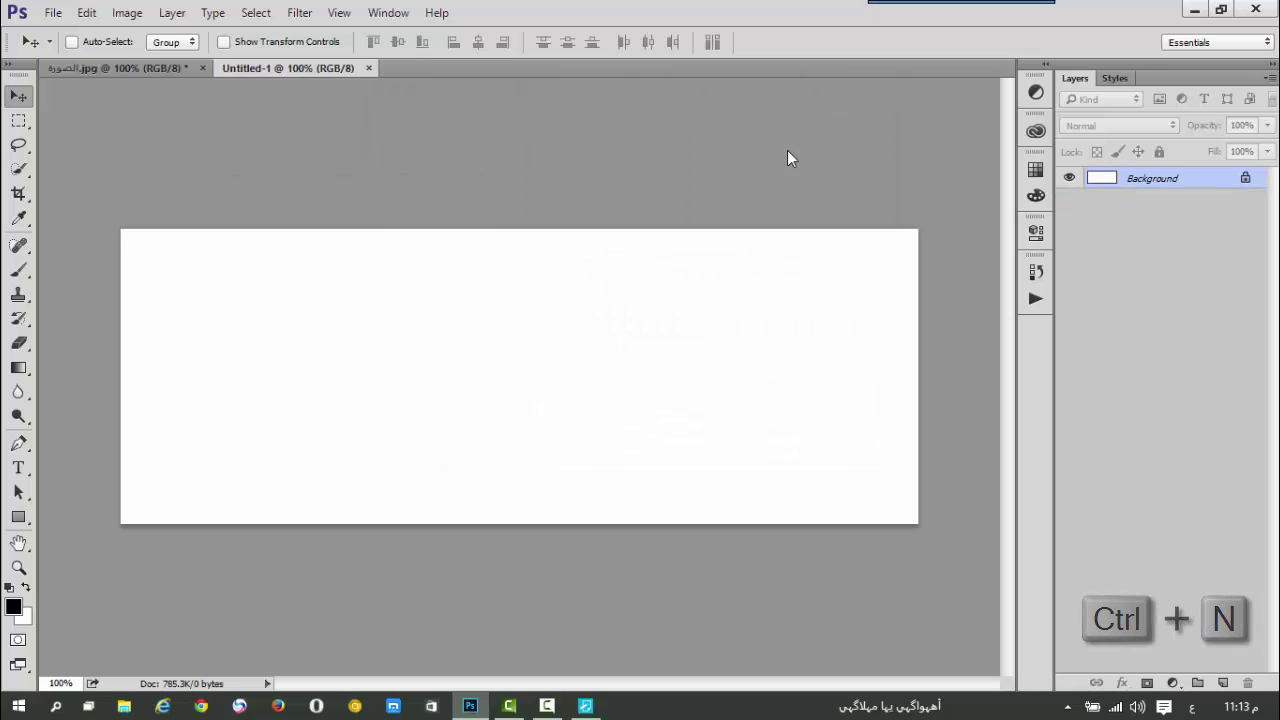
# Step: Bring the merged photo into the new document, show its transform controls and position it over the middle of the canvas
pyautogui.click(137, 66)
pyautogui.moveTo(290, 200); pyautogui.dragTo(425, 248)
pyautogui.click(292, 44)
pyautogui.moveTo(526, 286)
pyautogui.mouseDown()
pyautogui.moveTo(548, 295)
pyautogui.moveTo(536, 296)
pyautogui.mouseUp()
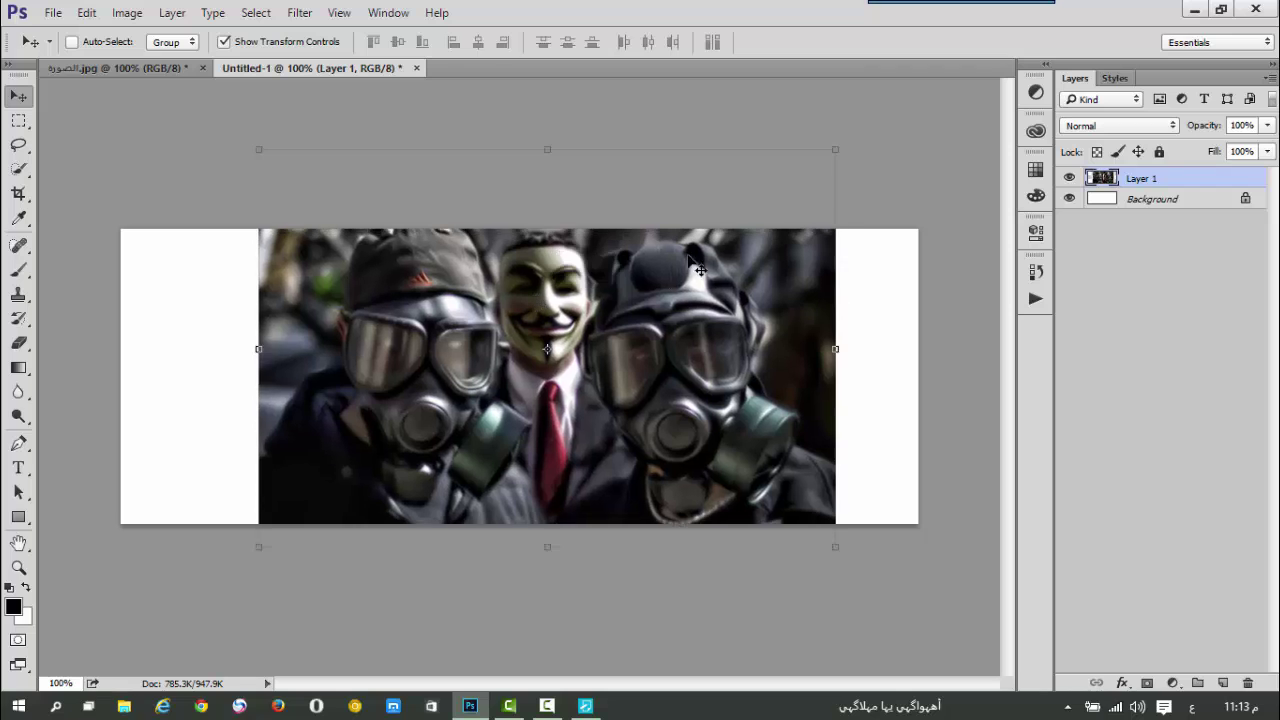
# Step: Scale the photo layer to about 87% width and 85% height and center it horizontally on the canvas
pyautogui.moveTo(830, 153); pyautogui.dragTo(765, 209)
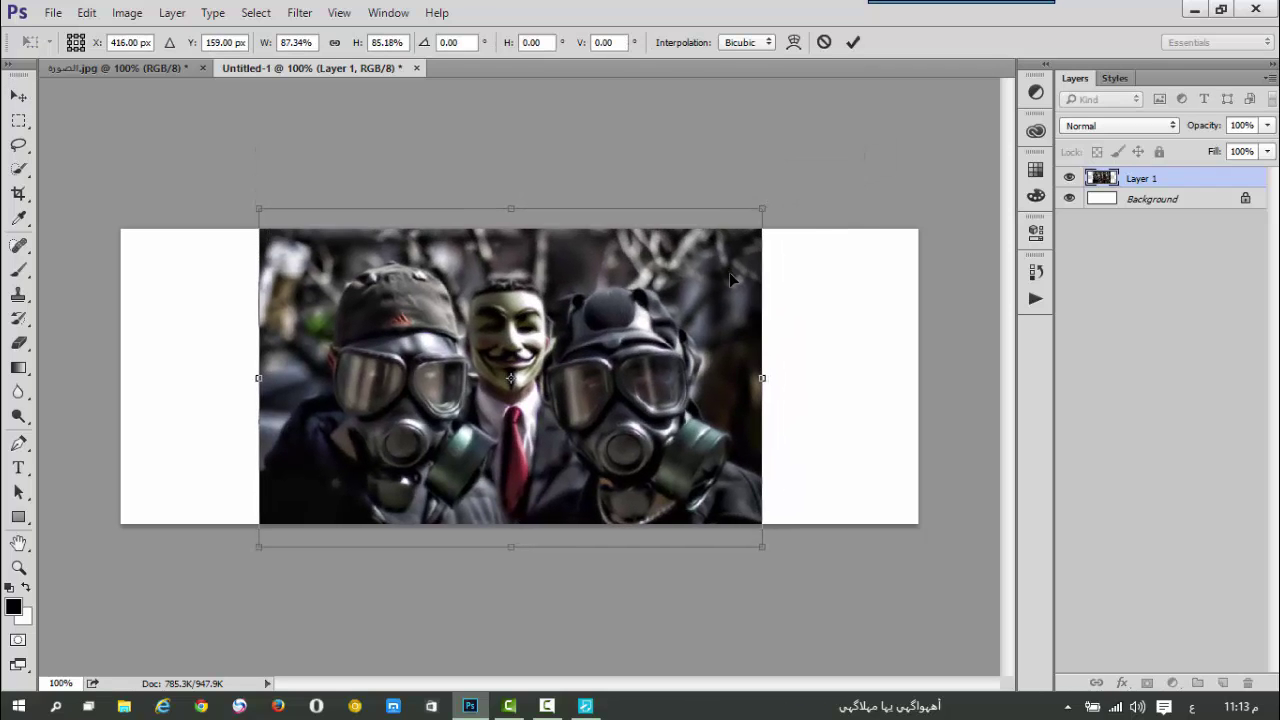
pyautogui.moveTo(729, 272); pyautogui.dragTo(740, 266)
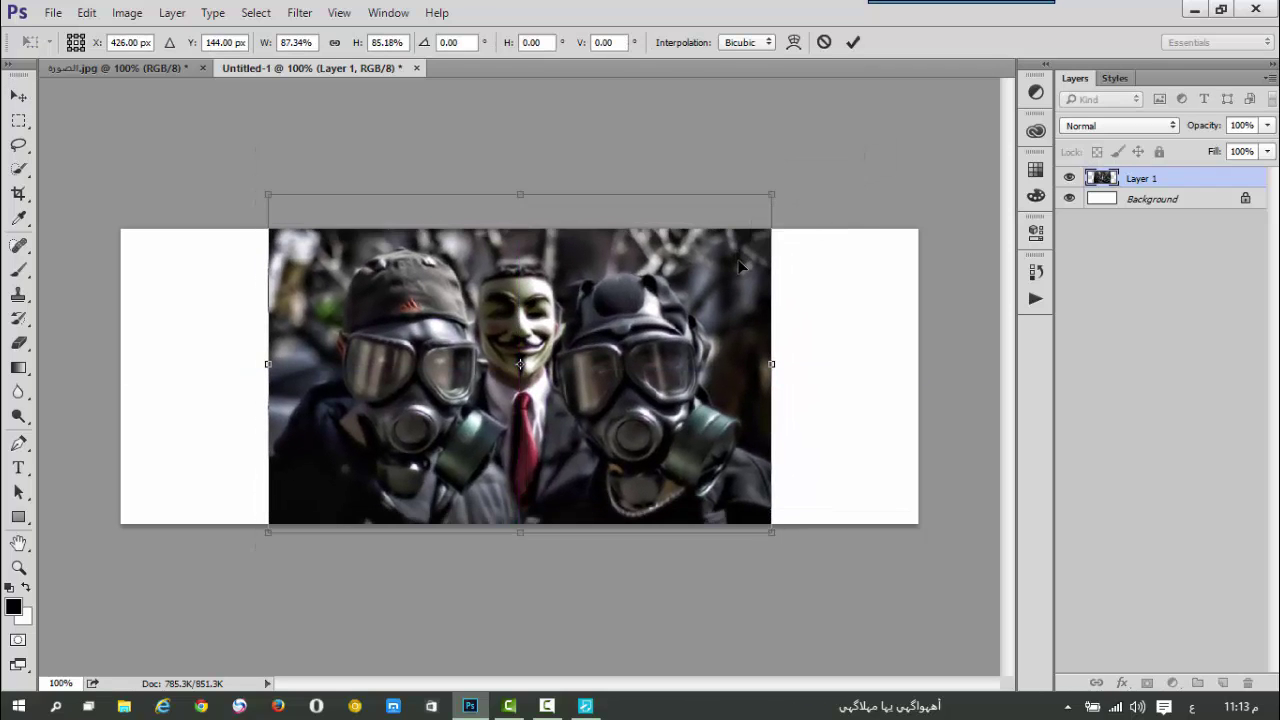
pyautogui.press('Return')
# Step: Duplicate the photo layer twice and place the original Layer 1 above both copies
pyautogui.hotkey('ctrl', 'j')
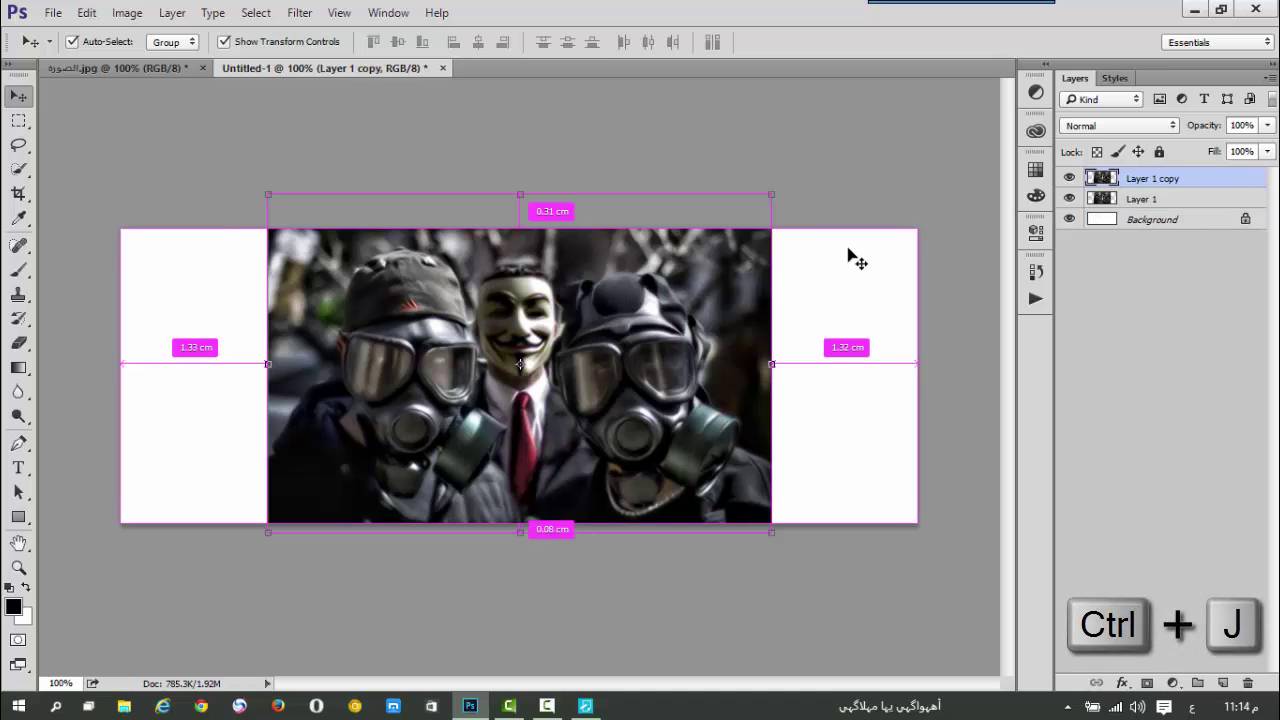
pyautogui.hotkey('ctrl', 'j')
pyautogui.moveTo(1157, 227); pyautogui.dragTo(1098, 188)
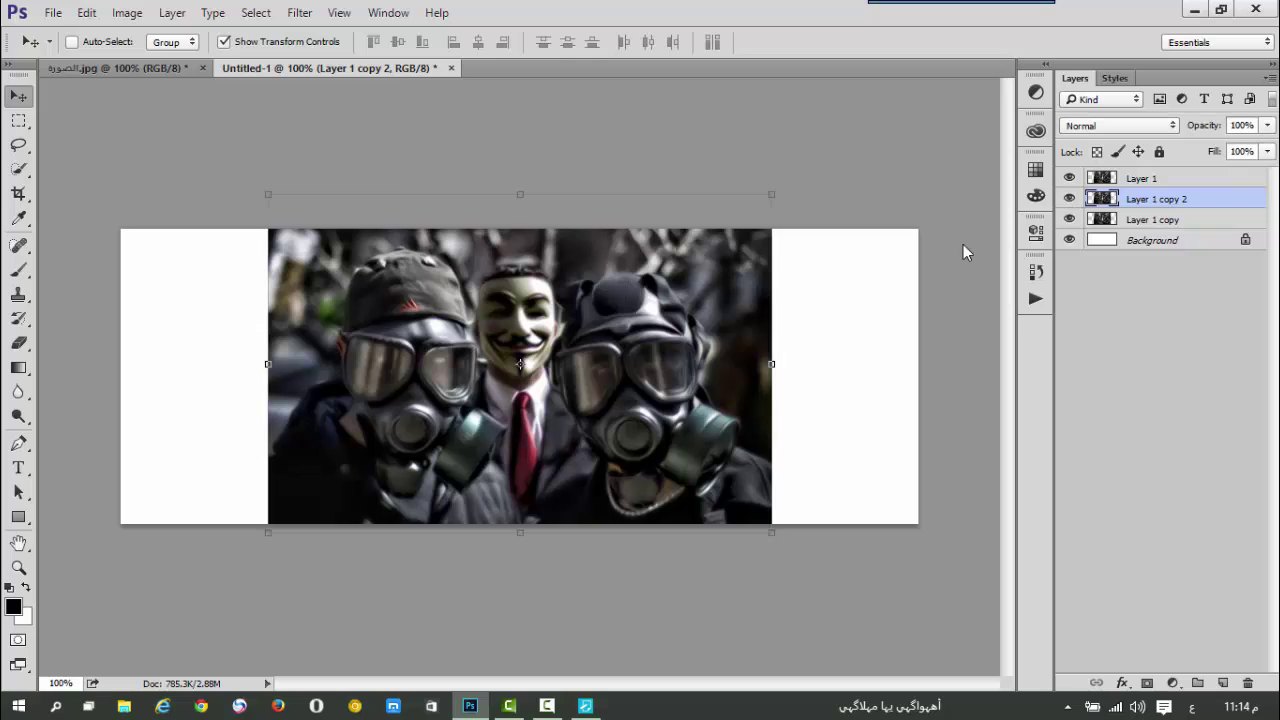
# Step: Move Layer 1 copy 2 to the canvas's left edge and Layer 1 copy to its right edge, covering the white areas
pyautogui.moveTo(802, 317); pyautogui.dragTo(655, 300)
pyautogui.click(1168, 220)
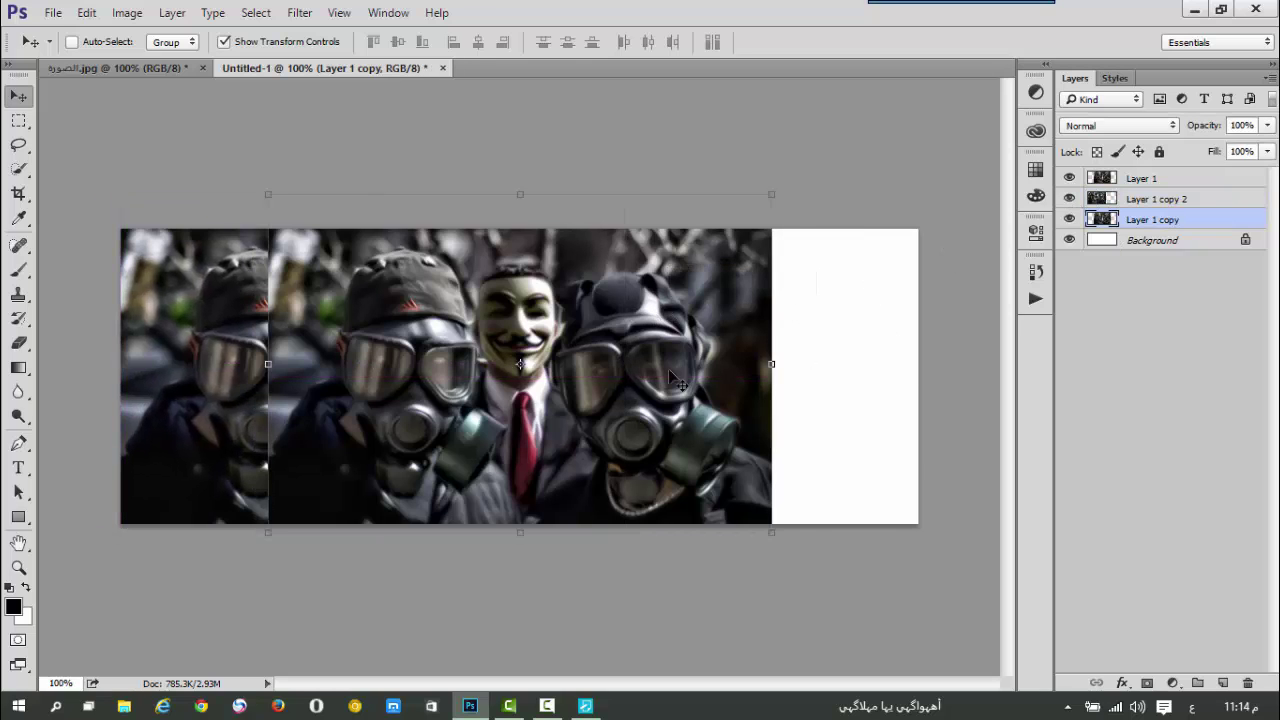
pyautogui.moveTo(670, 374); pyautogui.dragTo(803, 372)
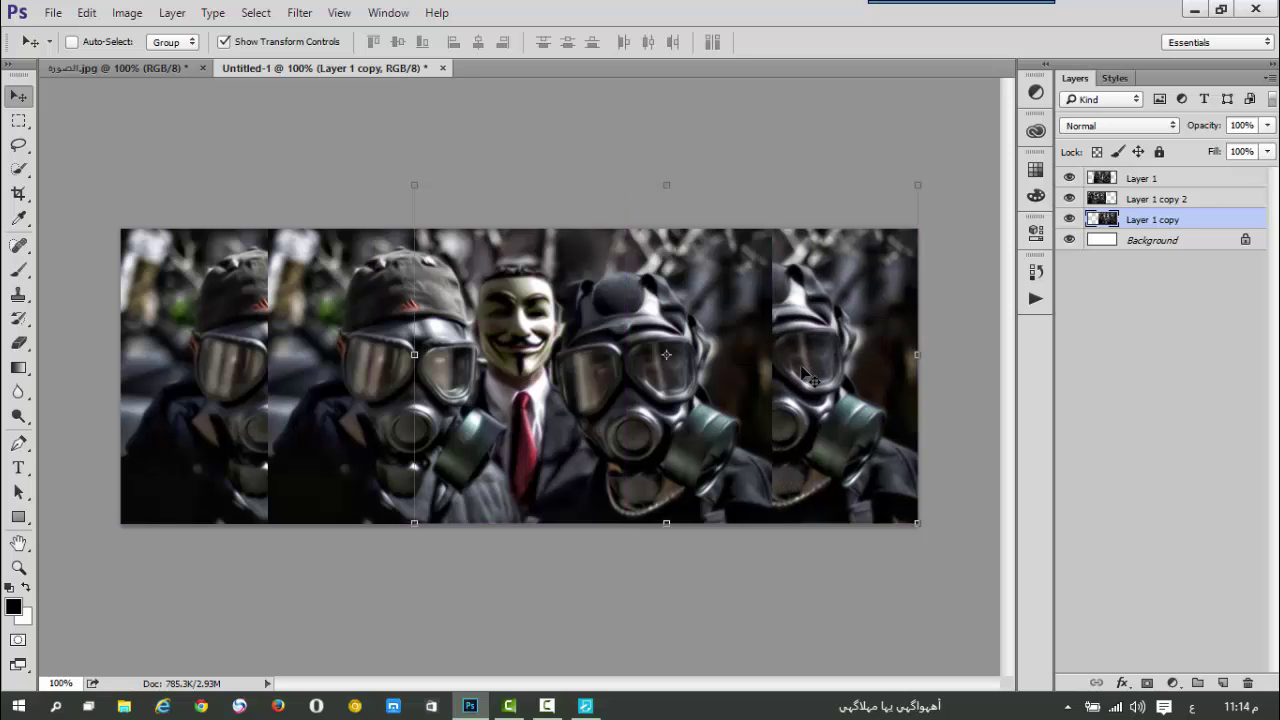
# Step: Erase both side edges of Layer 1 with a soft 69 px eraser at 0% hardness to blend it into the copies
pyautogui.doubleClick(1191, 177)
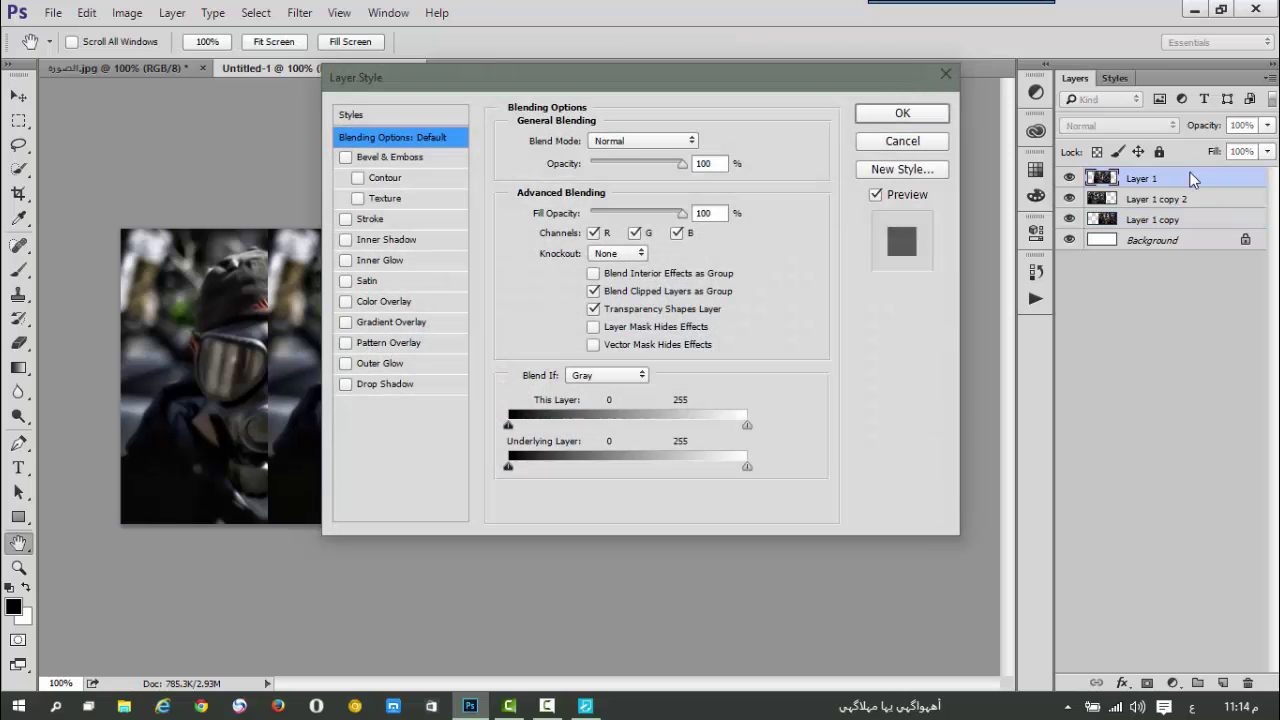
pyautogui.click(945, 74)
pyautogui.click(18, 347)
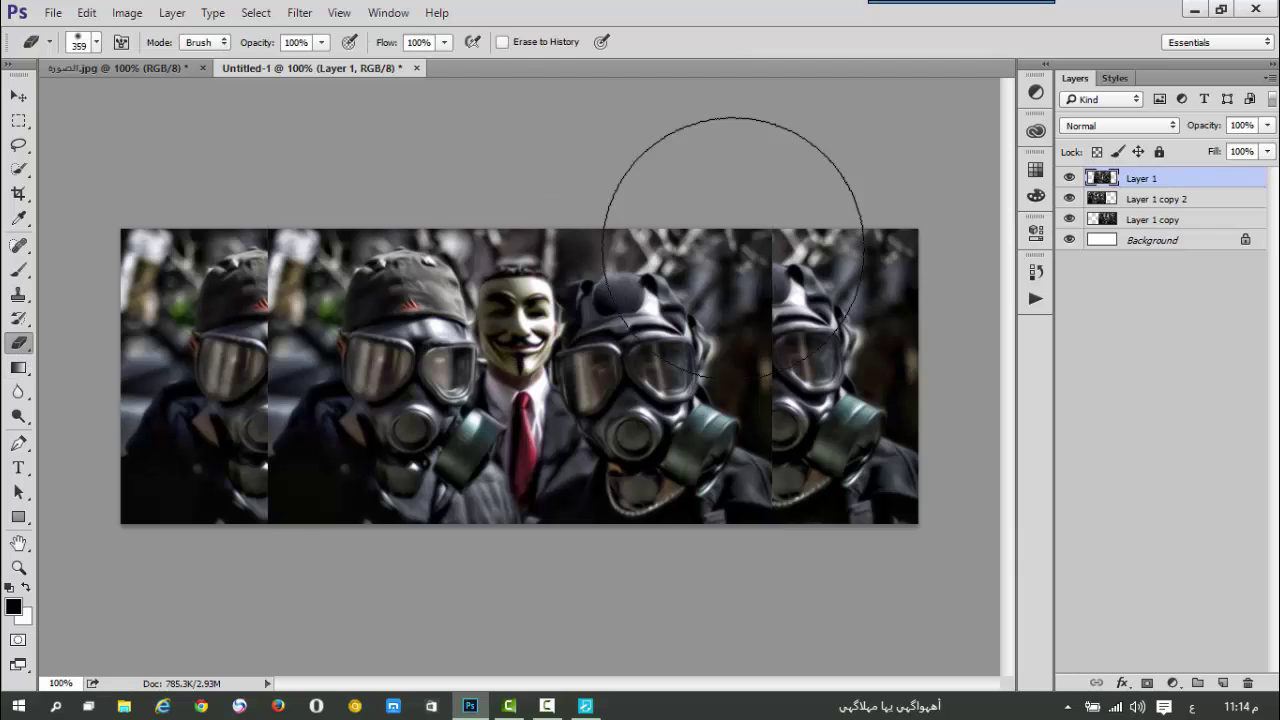
pyautogui.rightClick(843, 283)
pyautogui.click(909, 453)
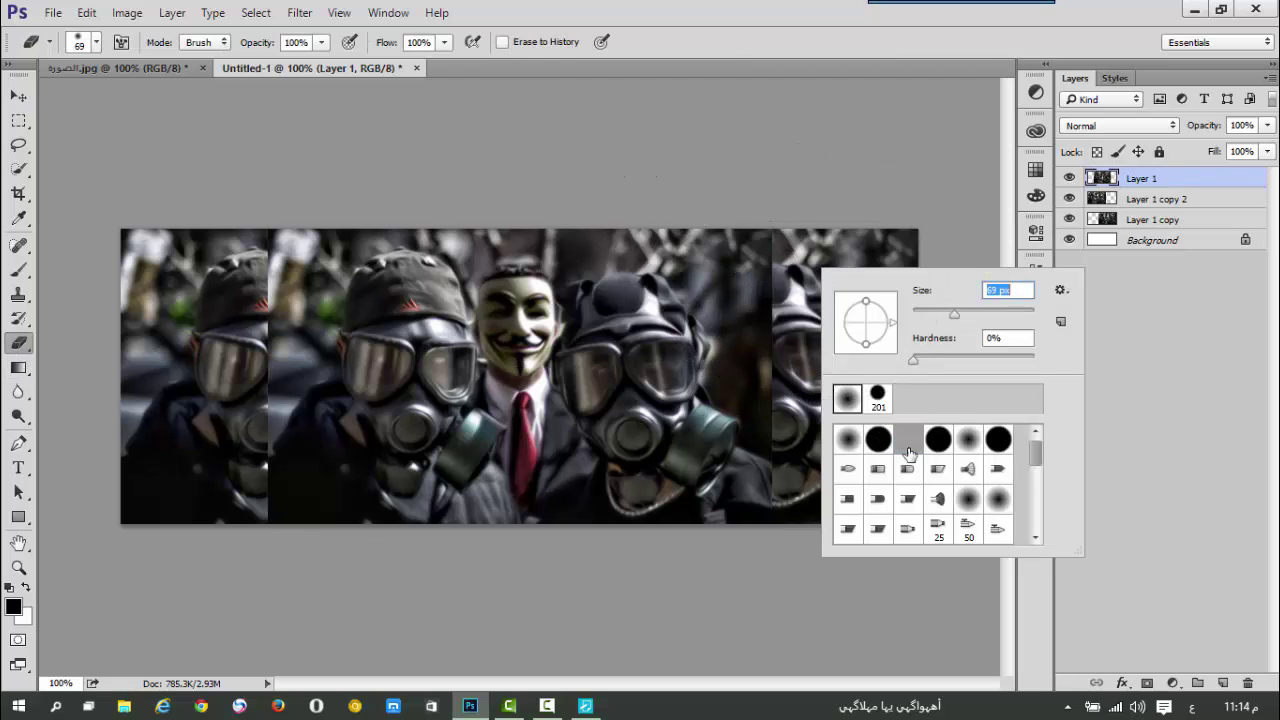
pyautogui.moveTo(778, 231)
pyautogui.mouseDown()
pyautogui.moveTo(793, 385)
pyautogui.moveTo(741, 237)
pyautogui.moveTo(816, 535)
pyautogui.mouseUp()
pyautogui.moveTo(273, 262)
pyautogui.mouseDown()
pyautogui.moveTo(238, 370)
pyautogui.moveTo(263, 305)
pyautogui.moveTo(242, 435)
pyautogui.mouseUp()
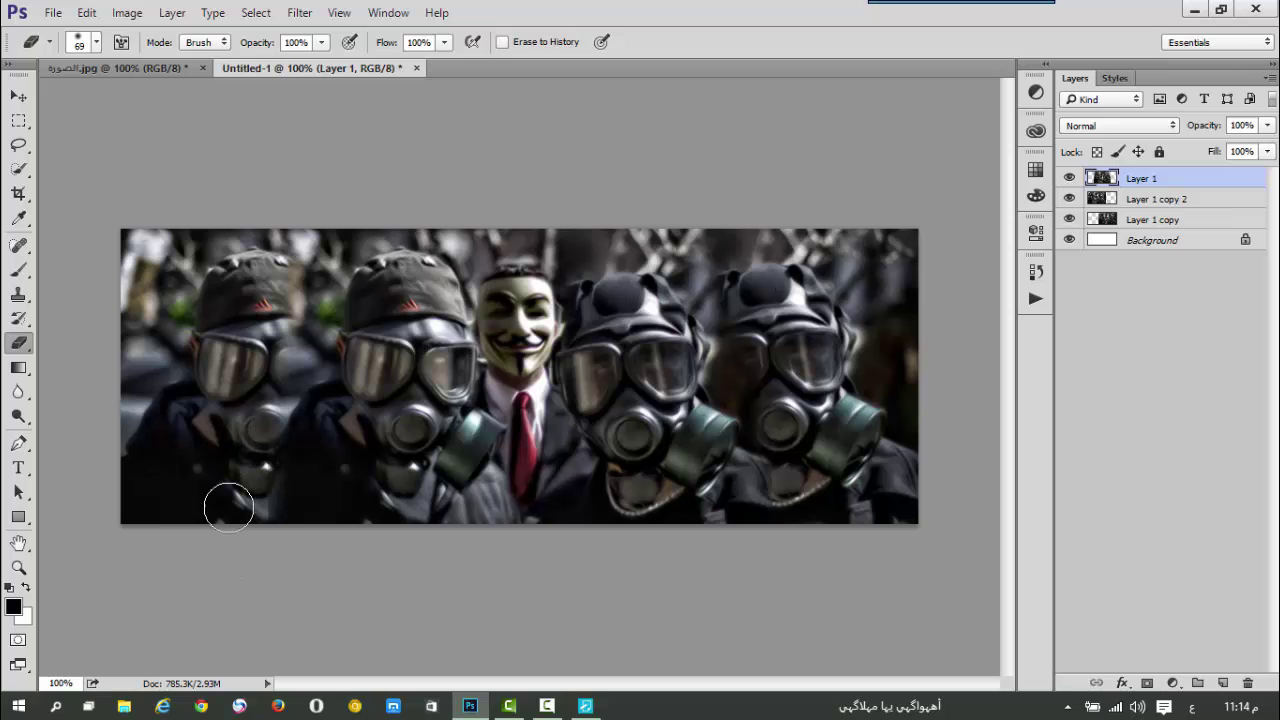
# Step: Open the خامه ضوئيه file and bring its Calque 4 light layer into the cover document, over the central figures
pyautogui.click(18, 95)
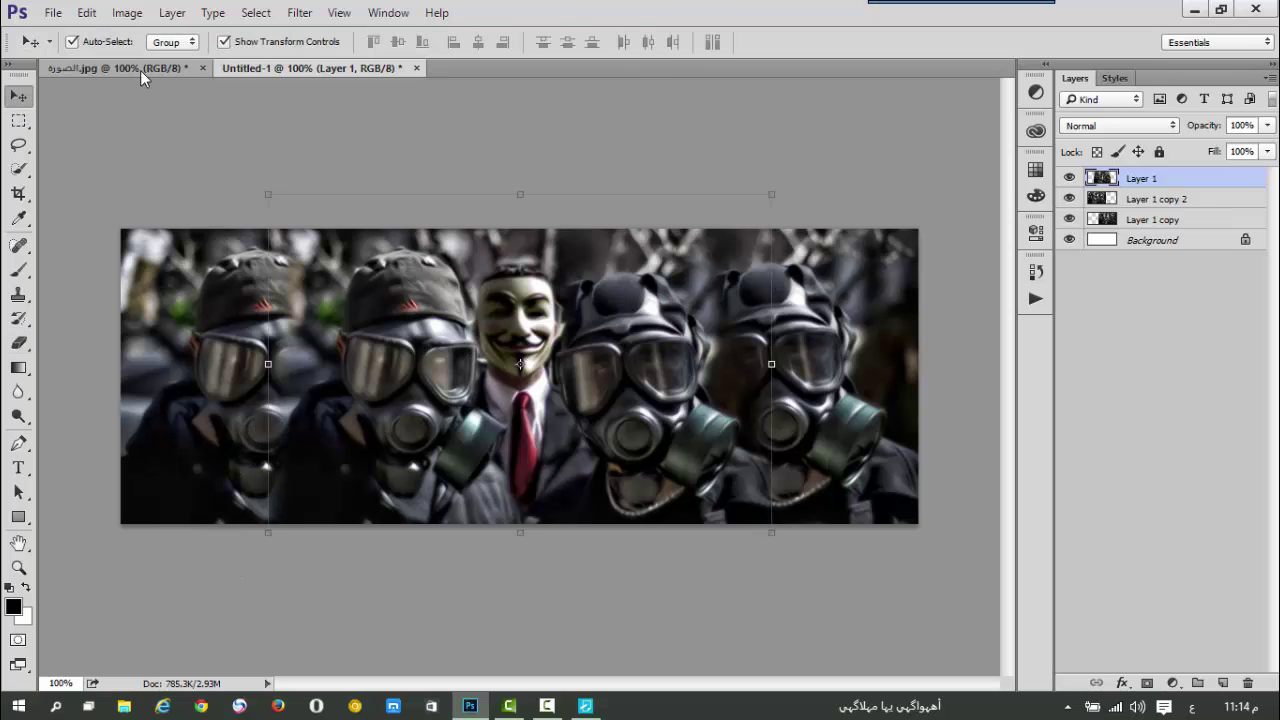
pyautogui.hotkey('ctrl', 'o')
pyautogui.doubleClick(432, 290)
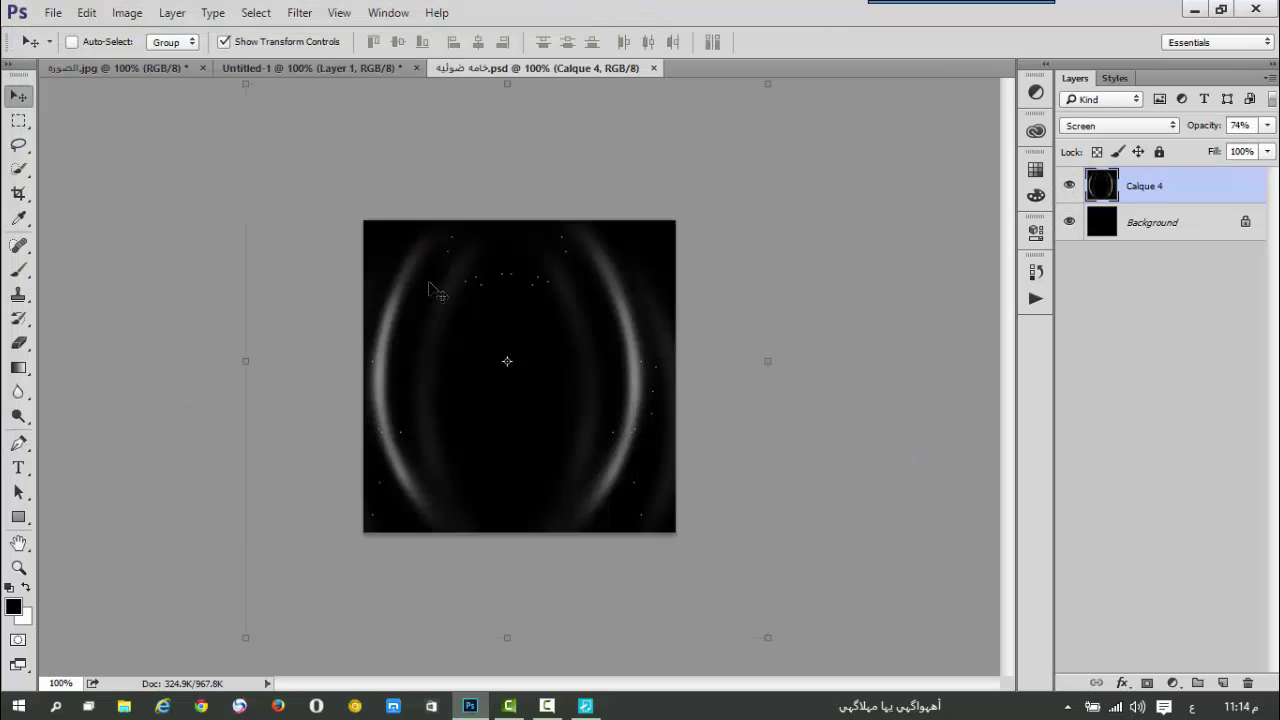
pyautogui.moveTo(530, 276)
pyautogui.mouseDown()
pyautogui.moveTo(414, 143)
pyautogui.moveTo(334, 80)
pyautogui.moveTo(488, 286)
pyautogui.moveTo(530, 285)
pyautogui.moveTo(535, 268)
pyautogui.mouseUp()
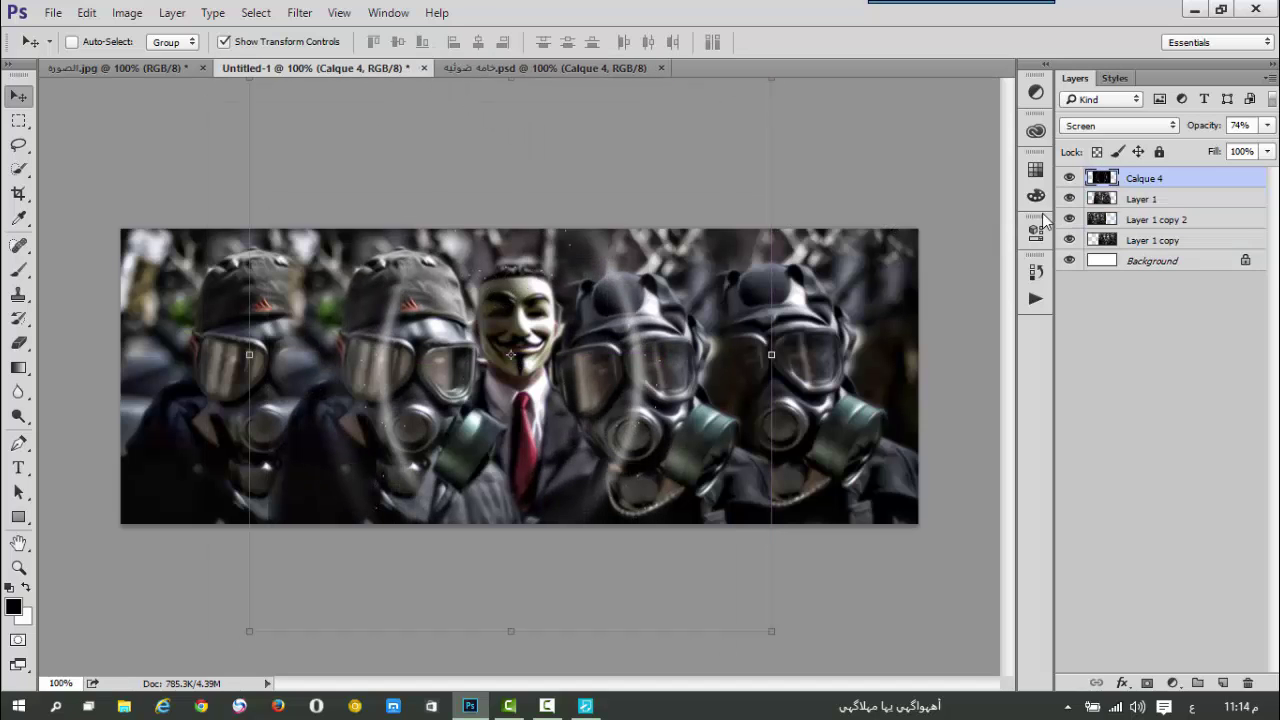
# Step: Merge Layer 1, Layer 1 copy 2 and Layer 1 copy into one layer and duplicate the merged layer
pyautogui.click(1161, 203)
pyautogui.keyDown('shift'); pyautogui.click(1170, 242); pyautogui.keyUp('shift')
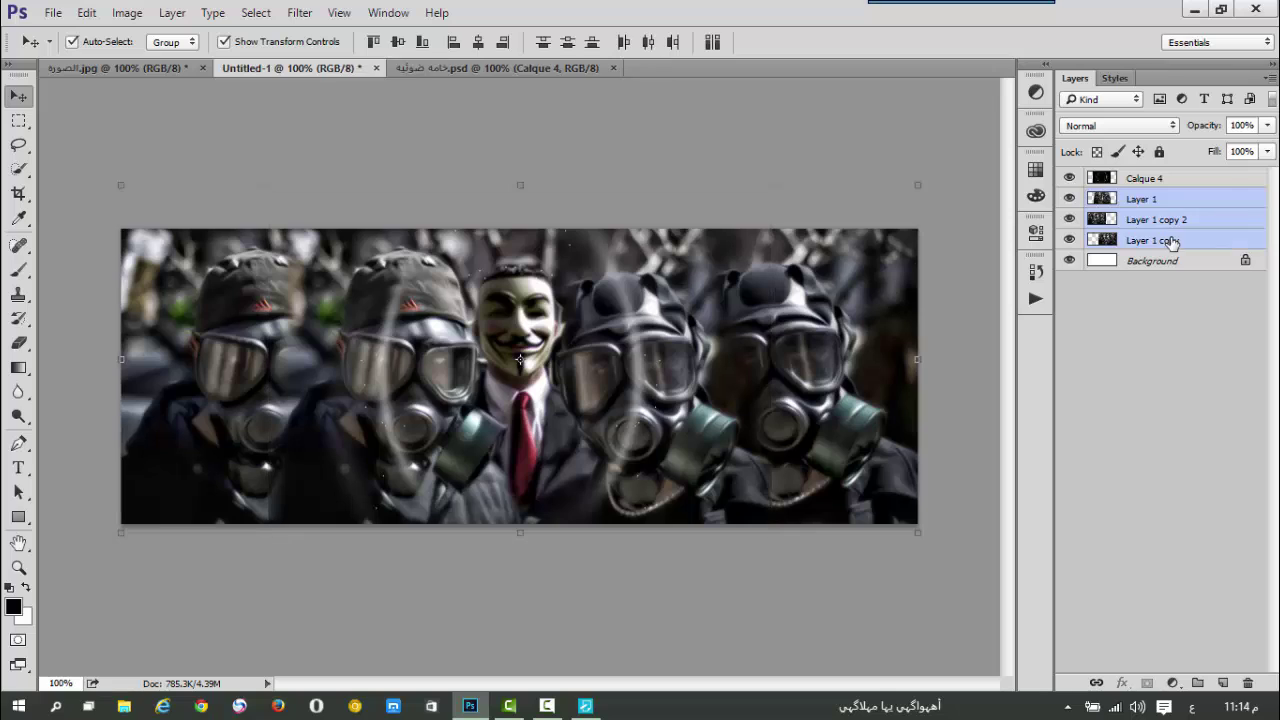
pyautogui.hotkey('ctrl', 'e')
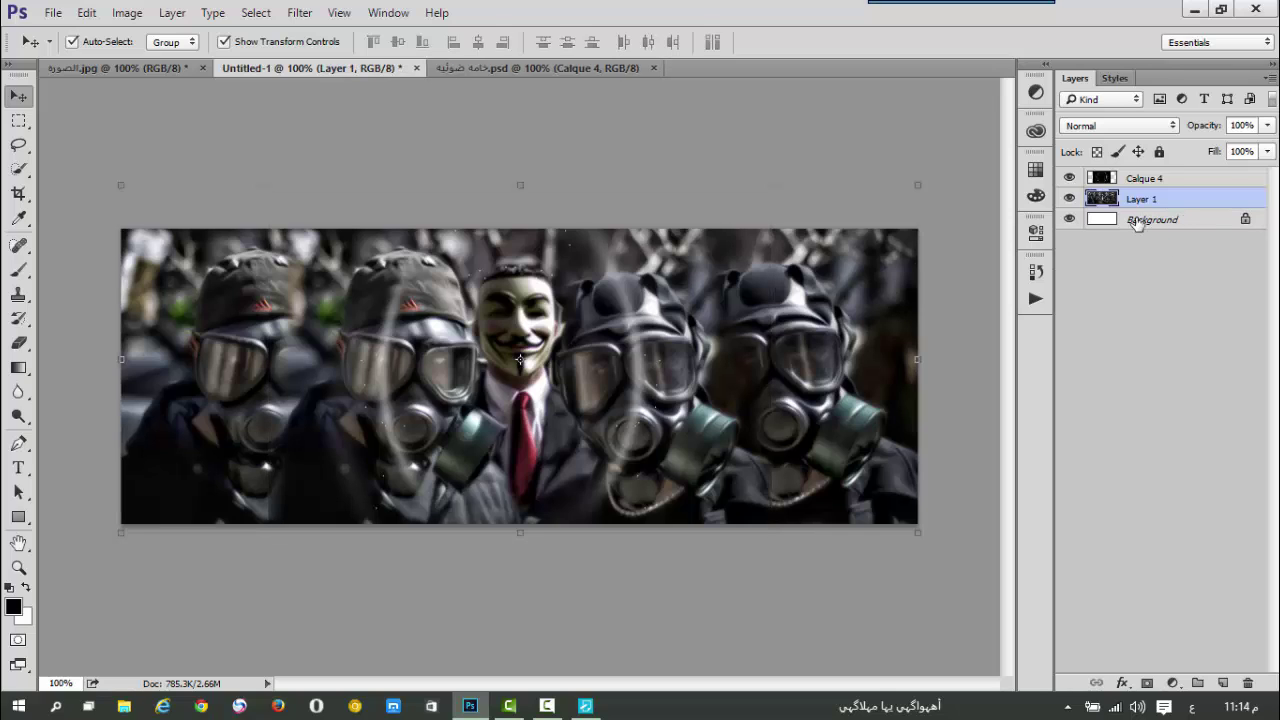
pyautogui.hotkey('ctrl', 'j')
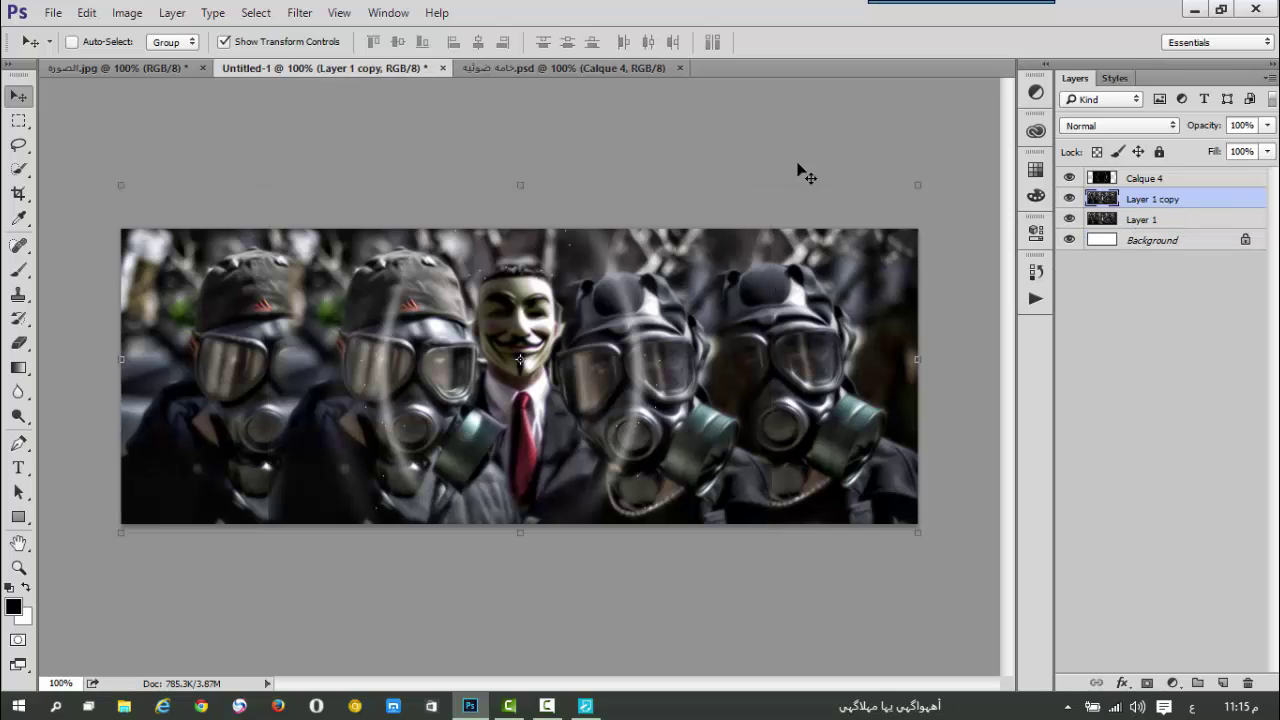
# Step: Hide Layer 1 and erase the center of Layer 1 copy around the masked face with a soft 343 px eraser
pyautogui.click(17, 342)
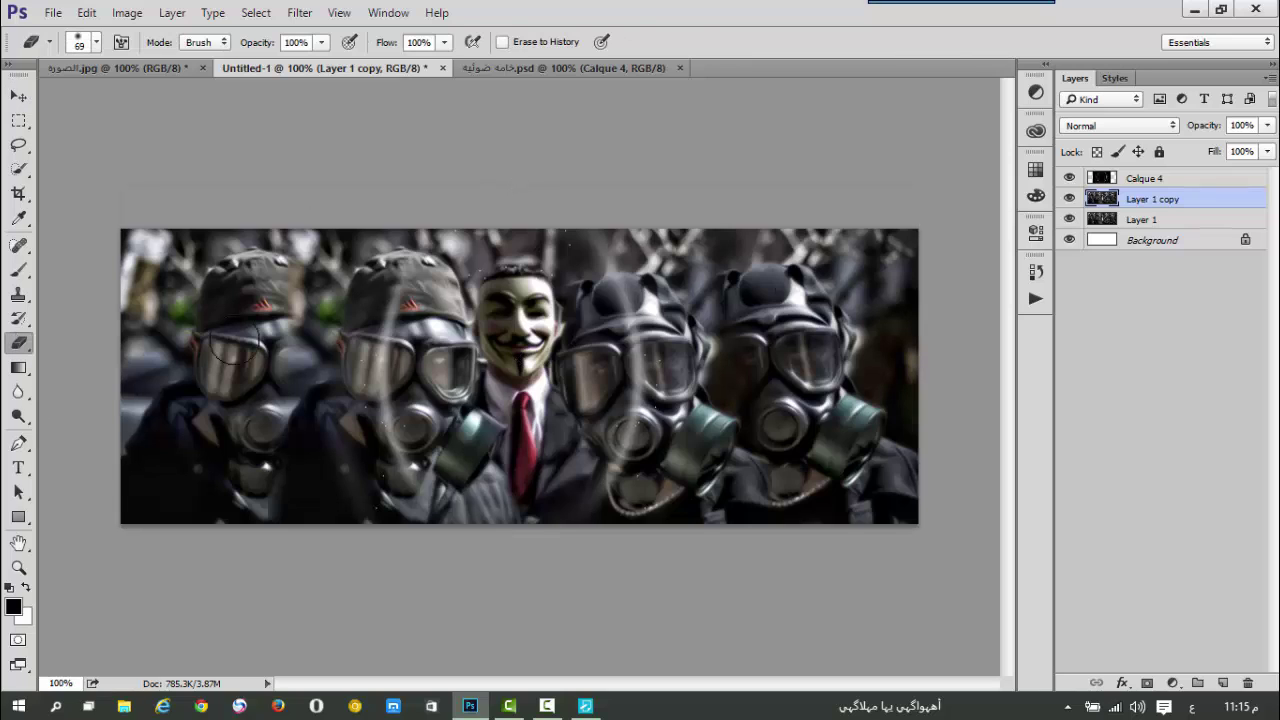
pyautogui.rightClick(480, 376)
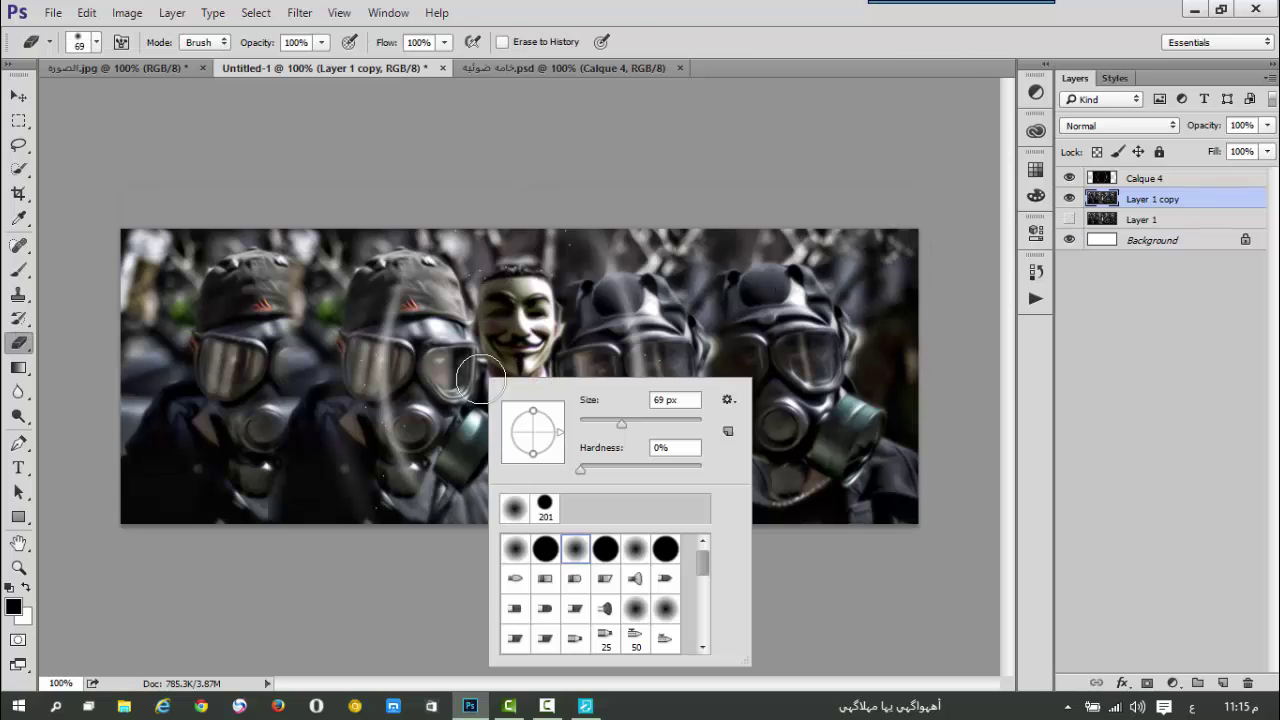
pyautogui.moveTo(643, 423); pyautogui.dragTo(671, 419)
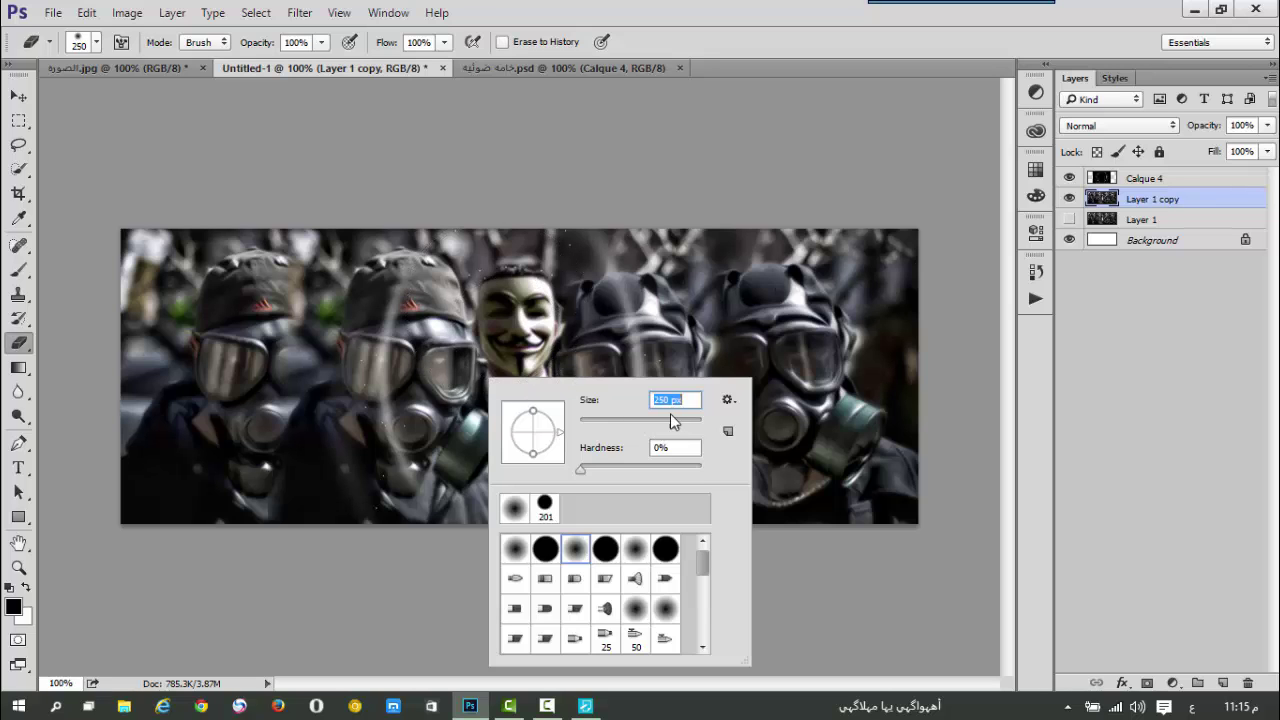
pyautogui.click(515, 351)
pyautogui.click(515, 351)
pyautogui.click(515, 351)
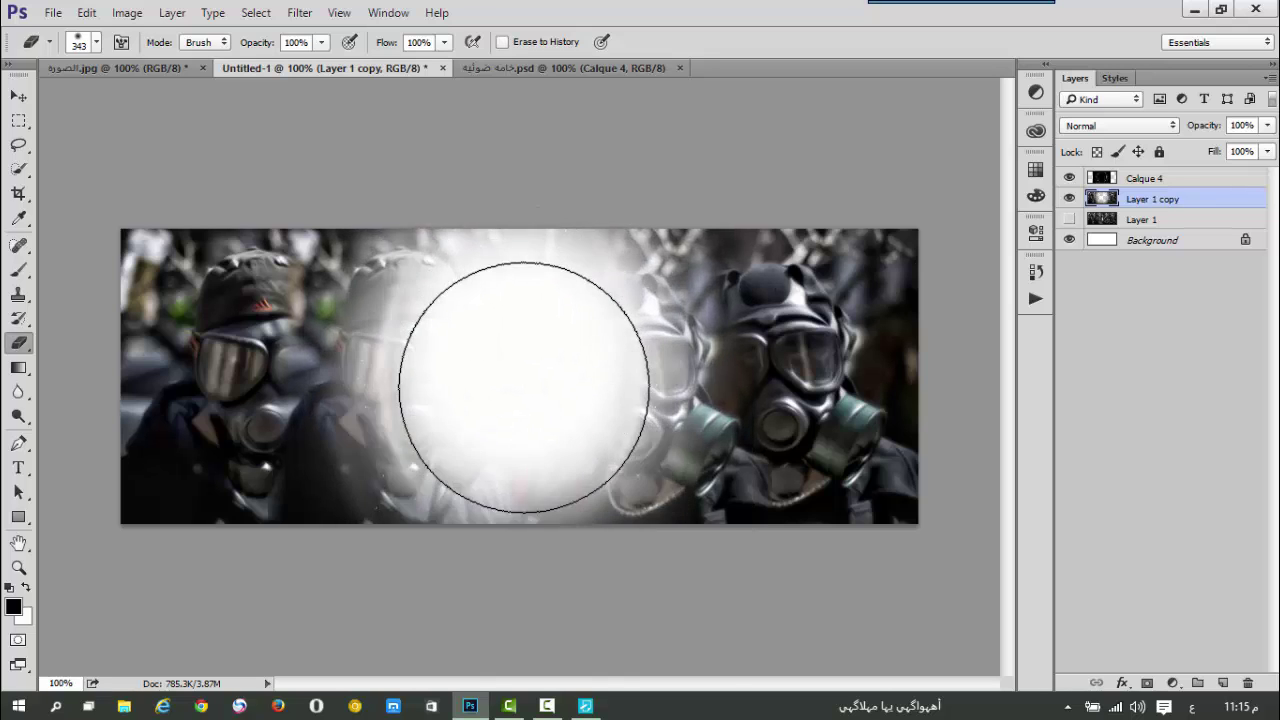
pyautogui.click(515, 351)
pyautogui.click(515, 351)
# Step: Duplicate the erased Layer 1 copy twice and hide both new duplicates
pyautogui.click(18, 97)
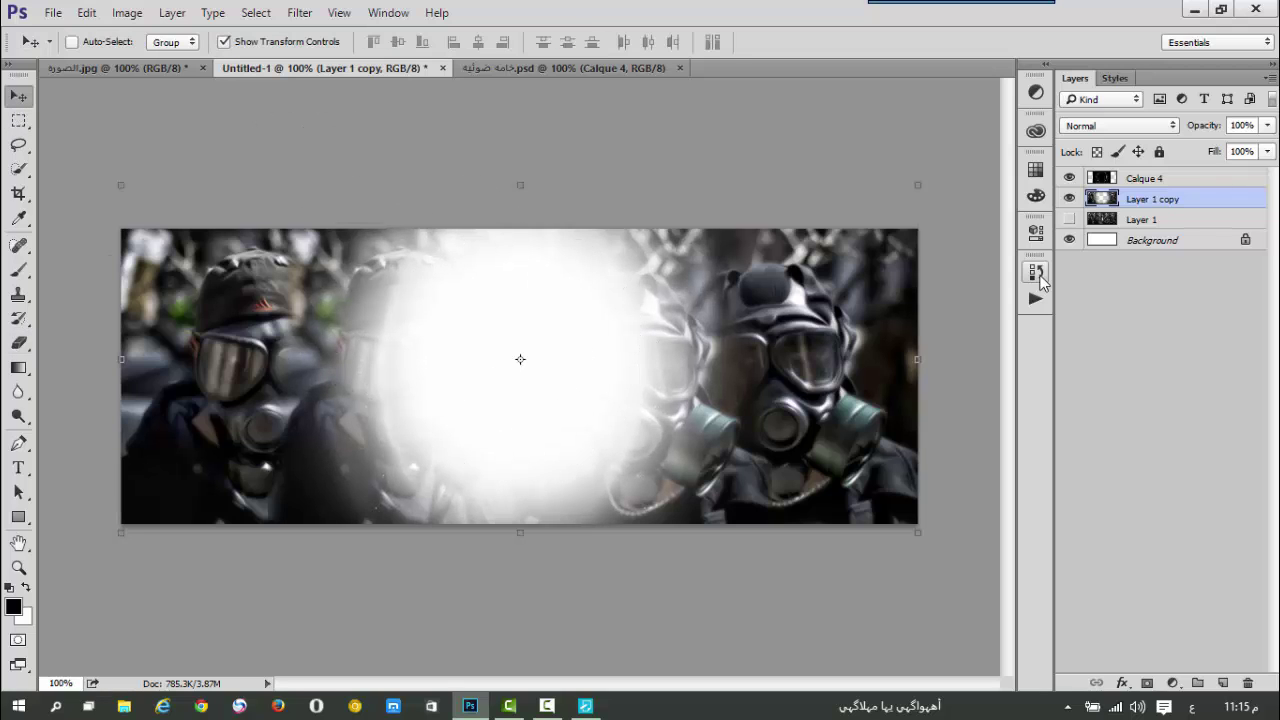
pyautogui.hotkey('ctrl', 'j')
pyautogui.hotkey('ctrl', 'j')
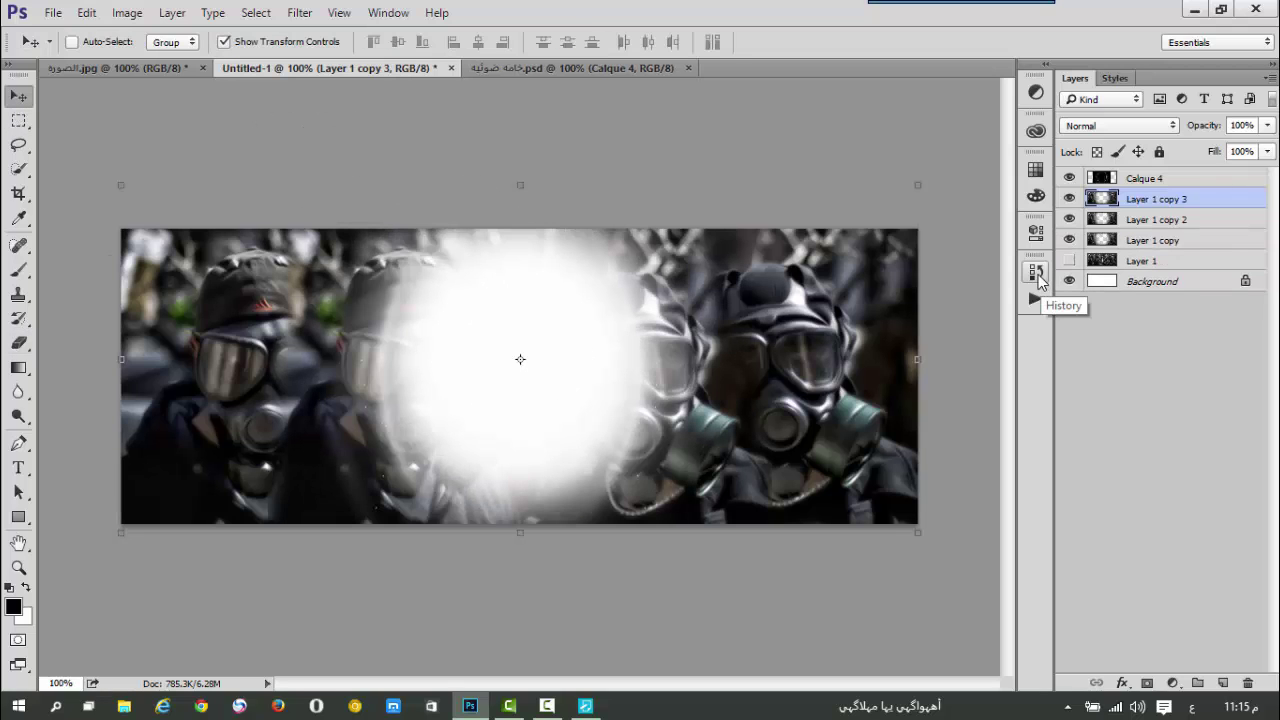
pyautogui.click(1069, 199)
pyautogui.click(1069, 219)
# Step: Move Calque 4 directly below Layer 1 copy, hide it, and show Layer 1 again
pyautogui.moveTo(1142, 182); pyautogui.dragTo(1101, 240)
pyautogui.click(1071, 240)
pyautogui.click(1070, 260)
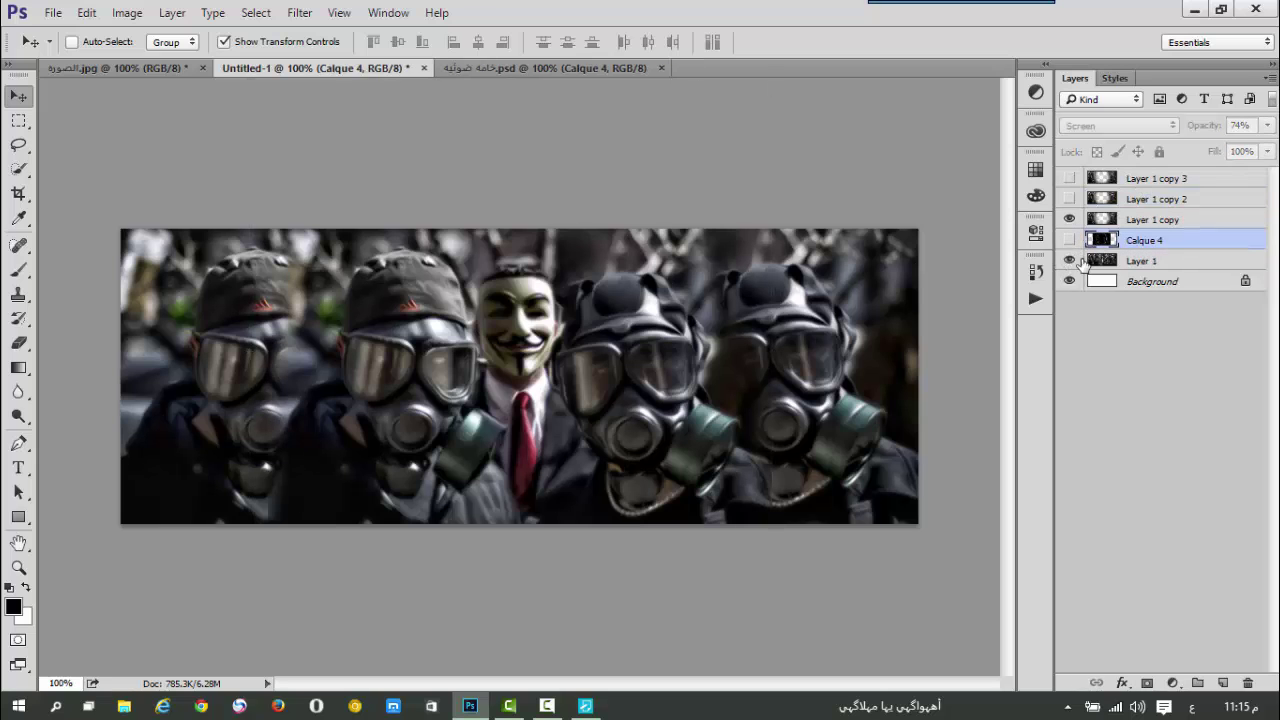
# Step: Apply a Radial Blur to Layer 1 copy with amount 15, the Zoom method and Good quality
pyautogui.click(1145, 222)
pyautogui.click(299, 13)
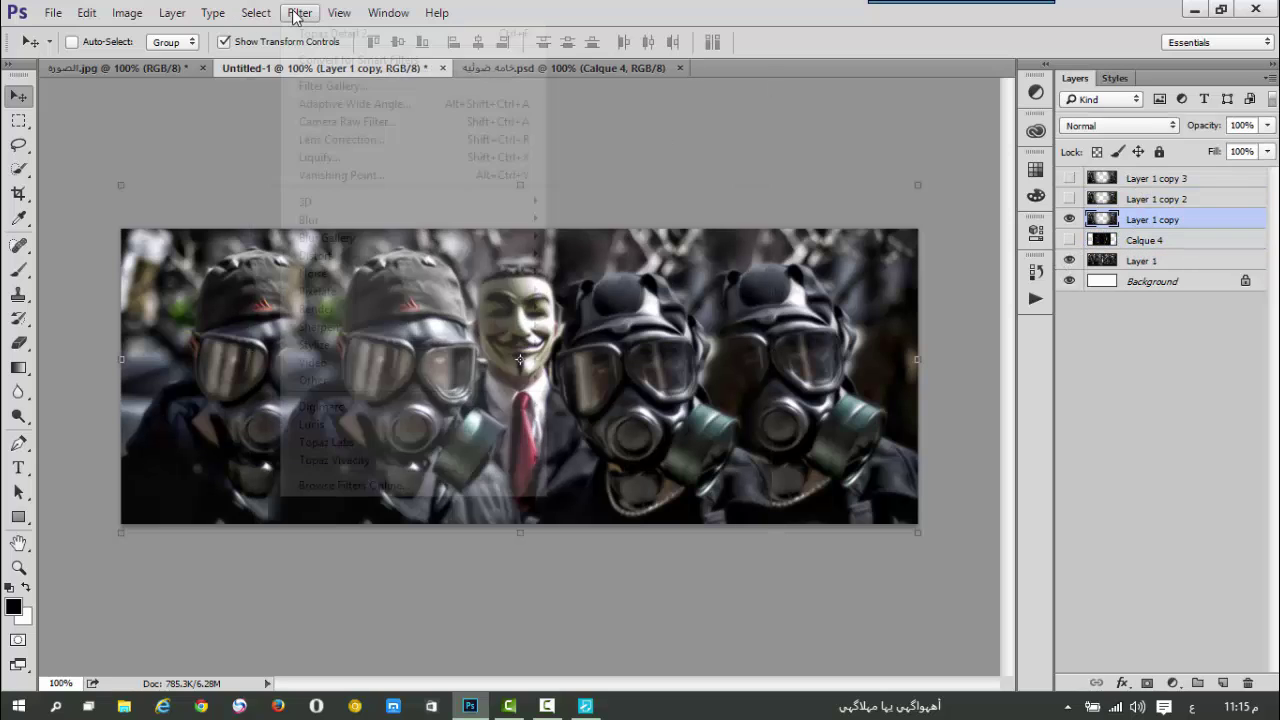
pyautogui.moveTo(458, 222)
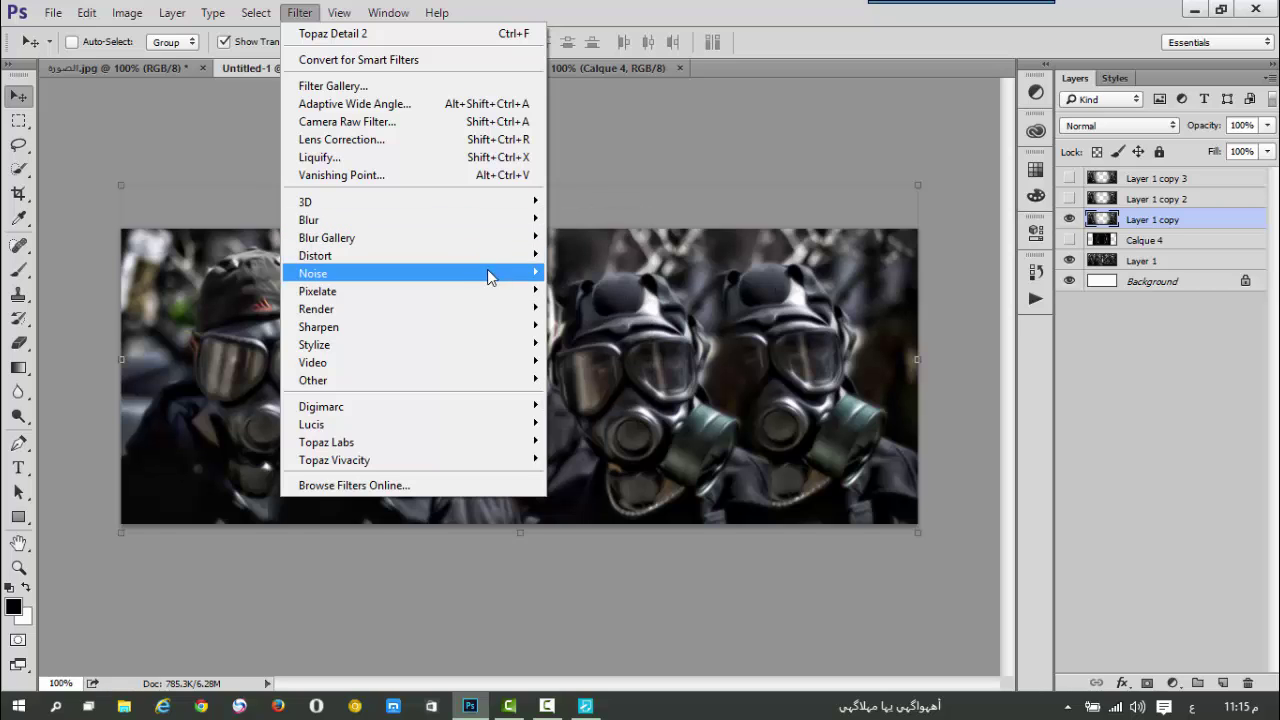
pyautogui.click(617, 345)
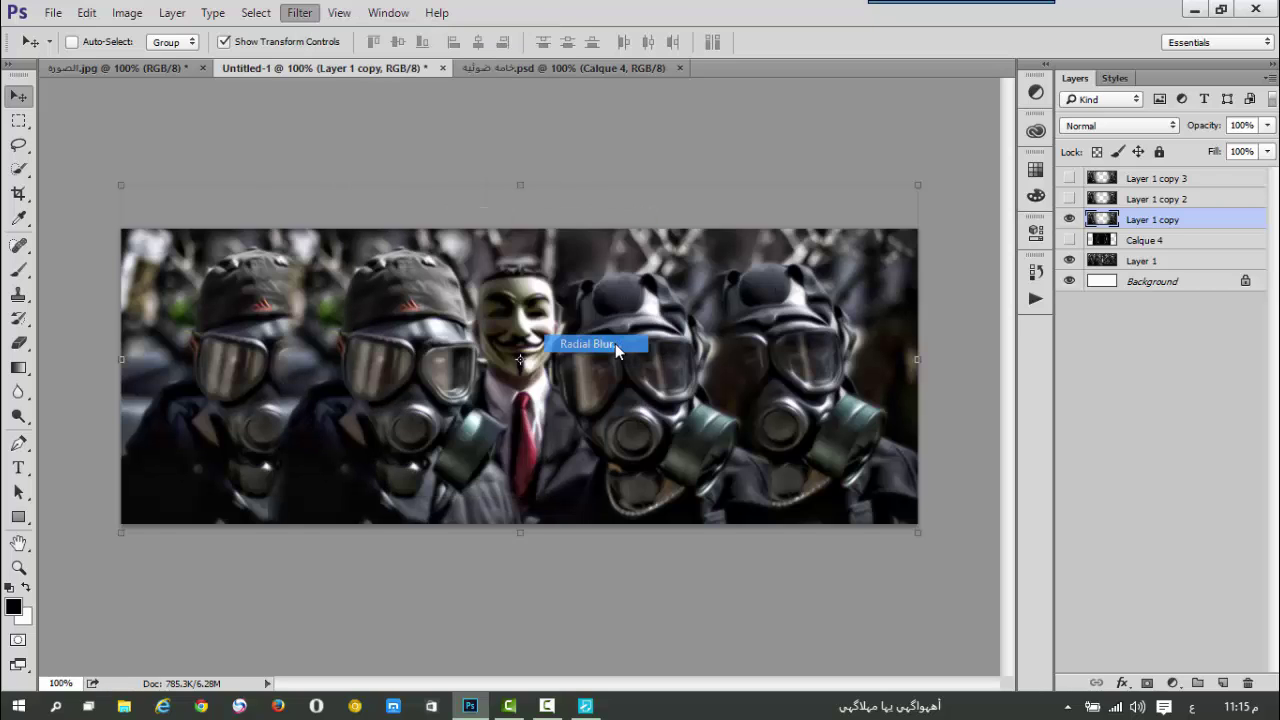
pyautogui.click(545, 287)
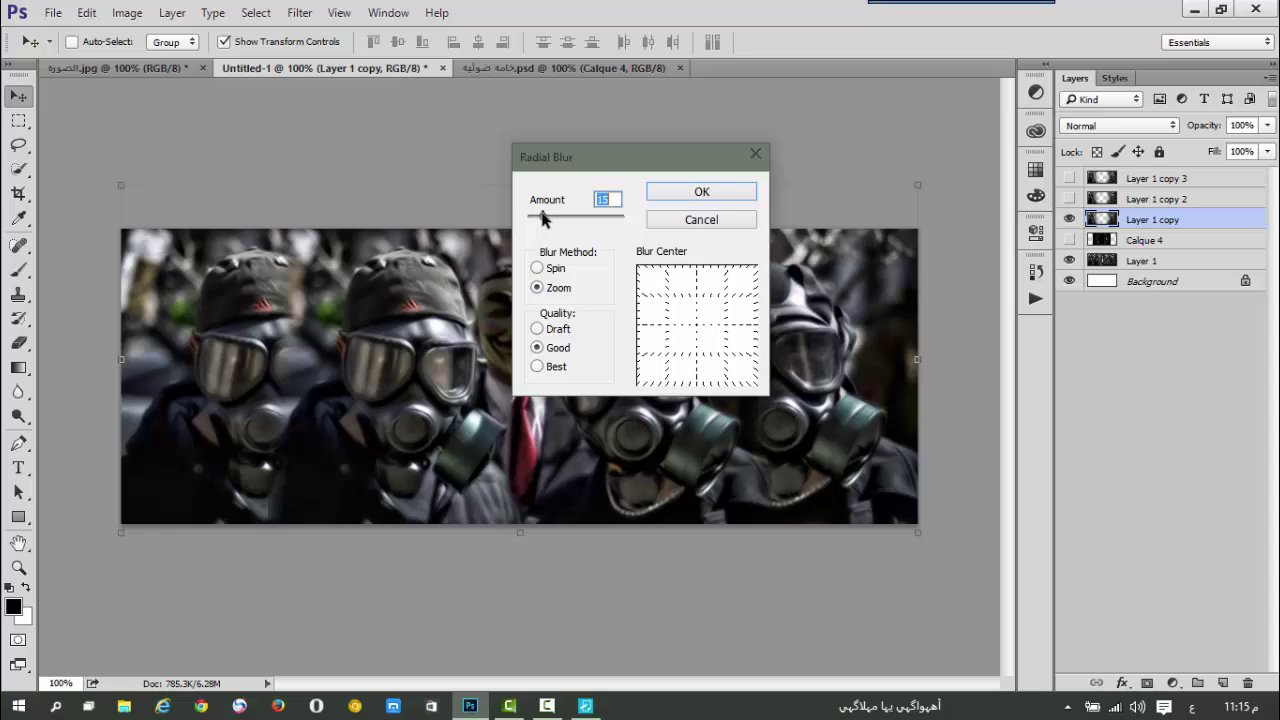
pyautogui.click(692, 190)
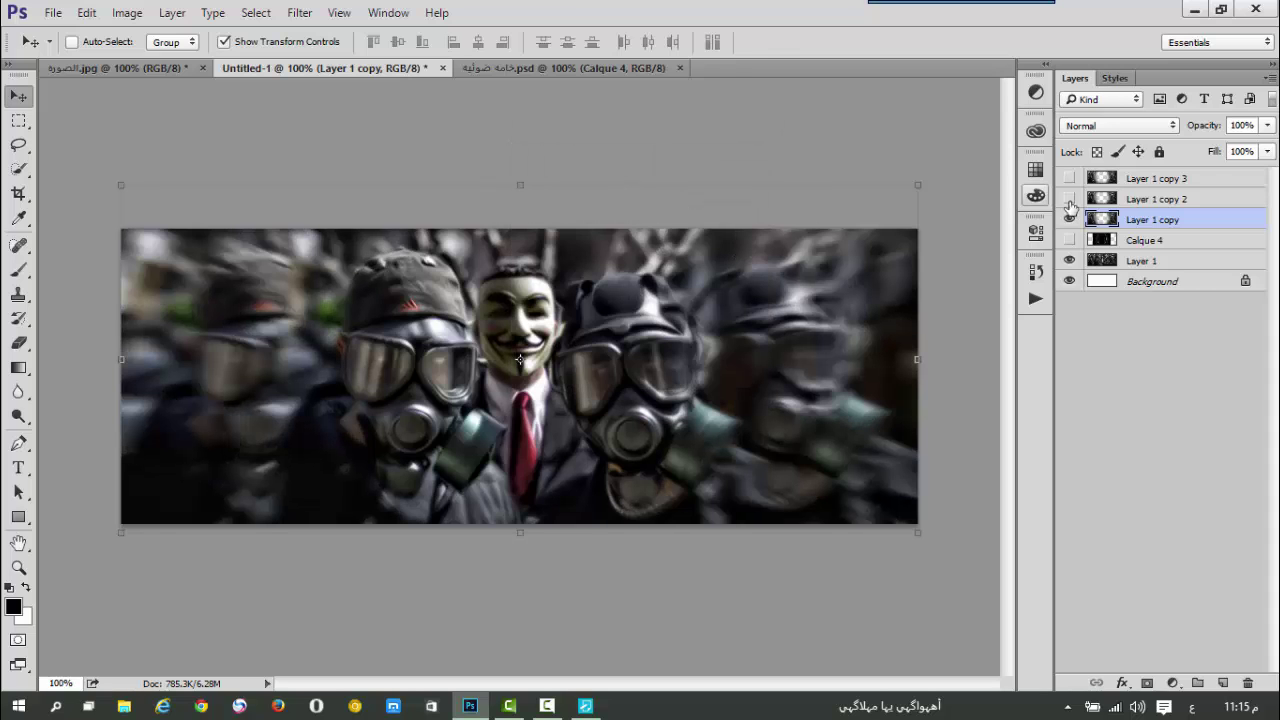
# Step: Show Layer 1 copy 2, apply a Motion Blur at 0° with a distance of 15 pixels, and lower its opacity to about 75%
pyautogui.click(1088, 199)
pyautogui.click(299, 12)
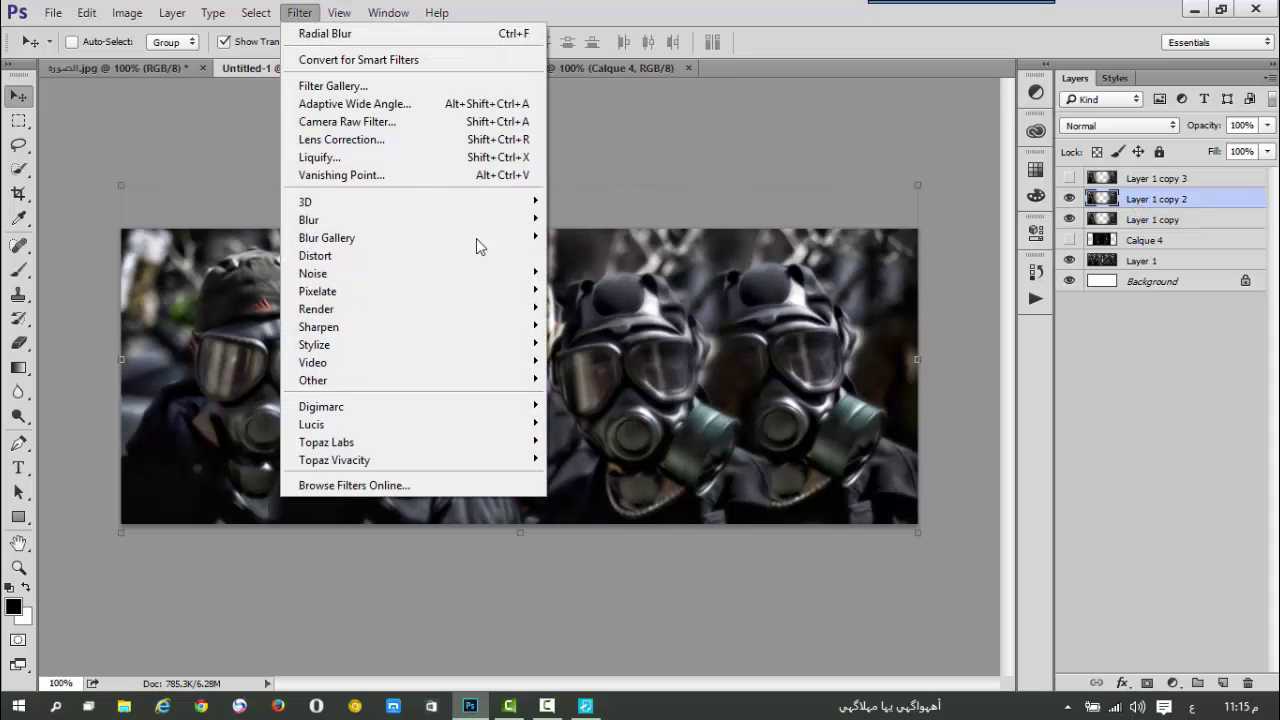
pyautogui.moveTo(458, 216)
pyautogui.click(617, 325)
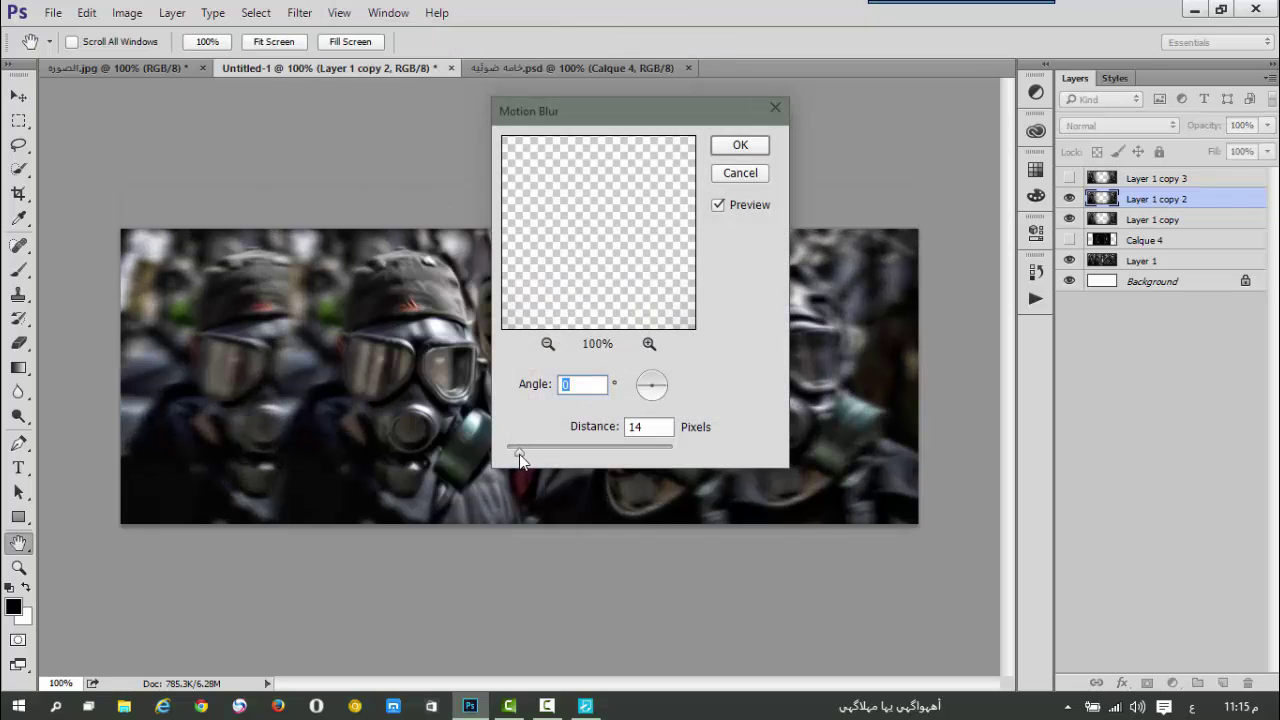
pyautogui.moveTo(519, 454); pyautogui.dragTo(520, 454)
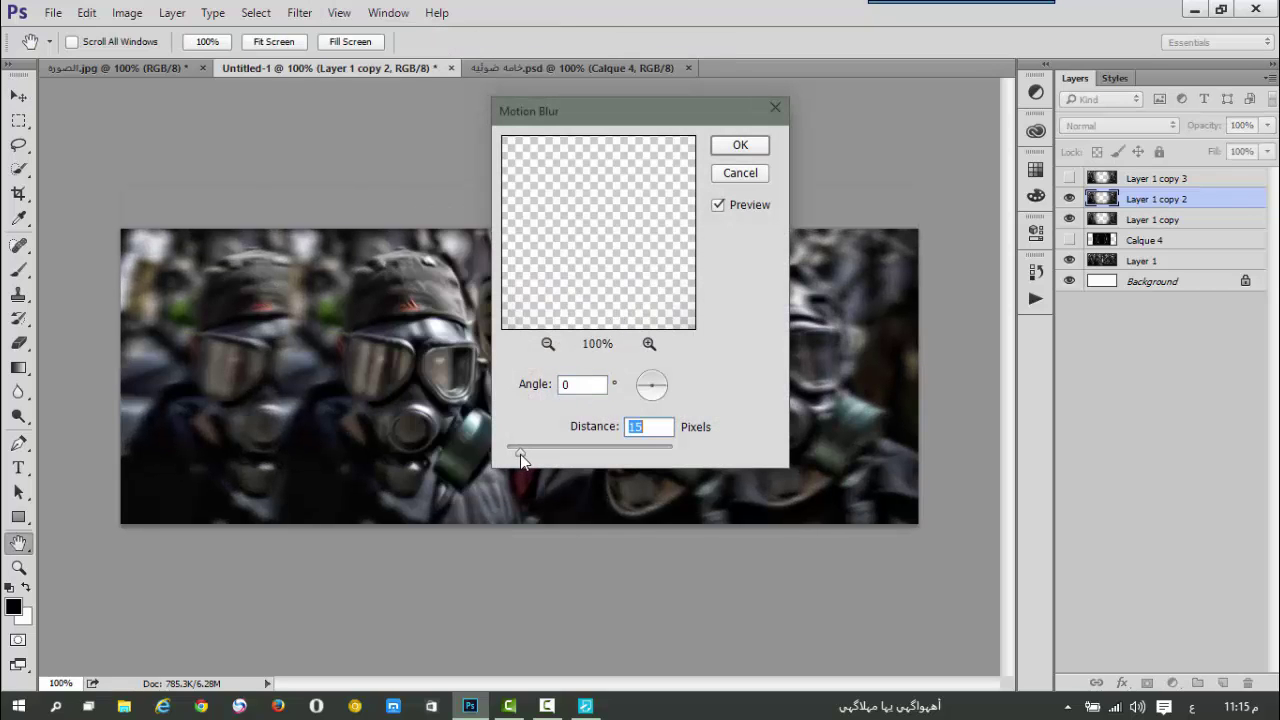
pyautogui.click(740, 147)
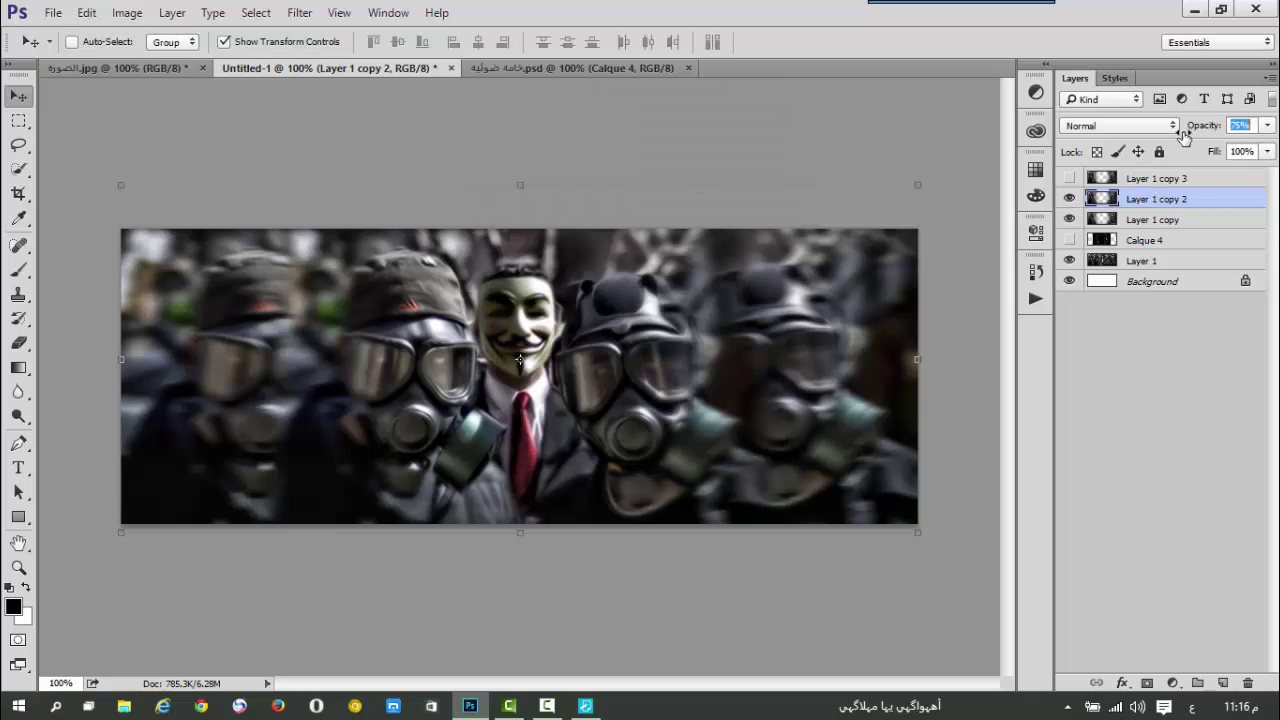
# Step: Show Layer 1 copy 3 and apply a Mosaic filter with a cell size of 40
pyautogui.click(1100, 178)
pyautogui.click(1070, 177)
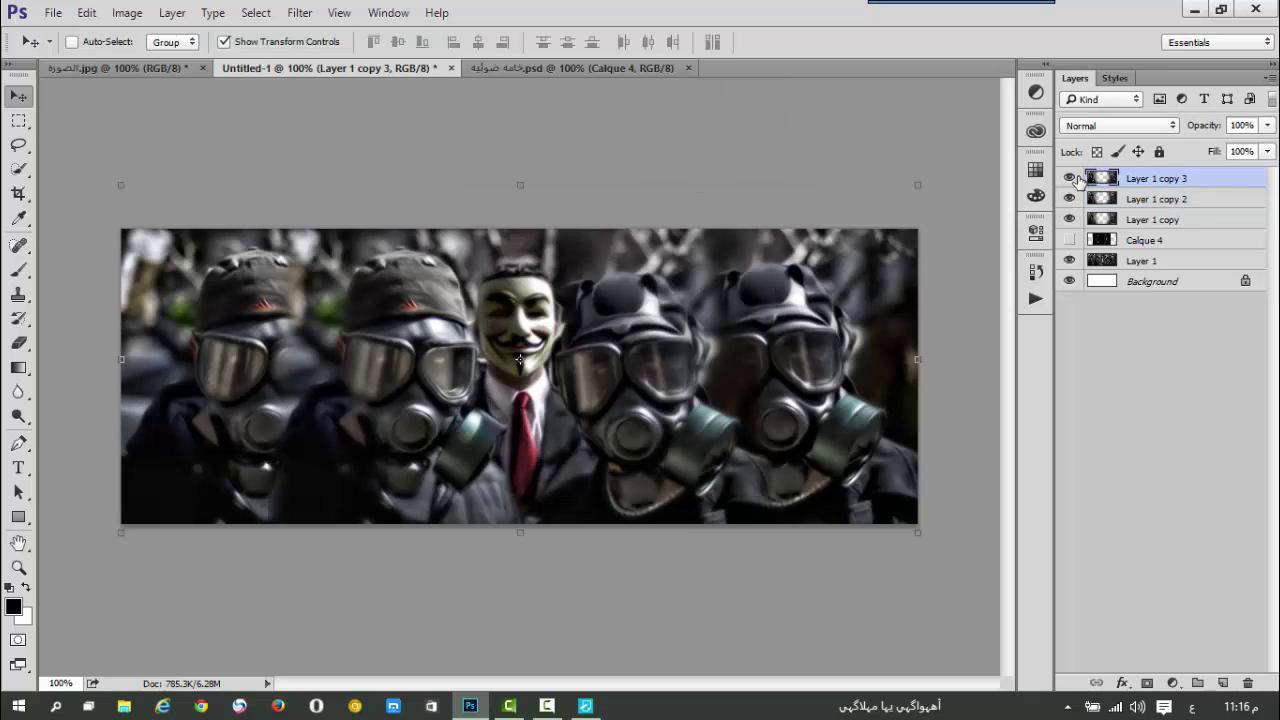
pyautogui.click(302, 14)
pyautogui.moveTo(540, 289)
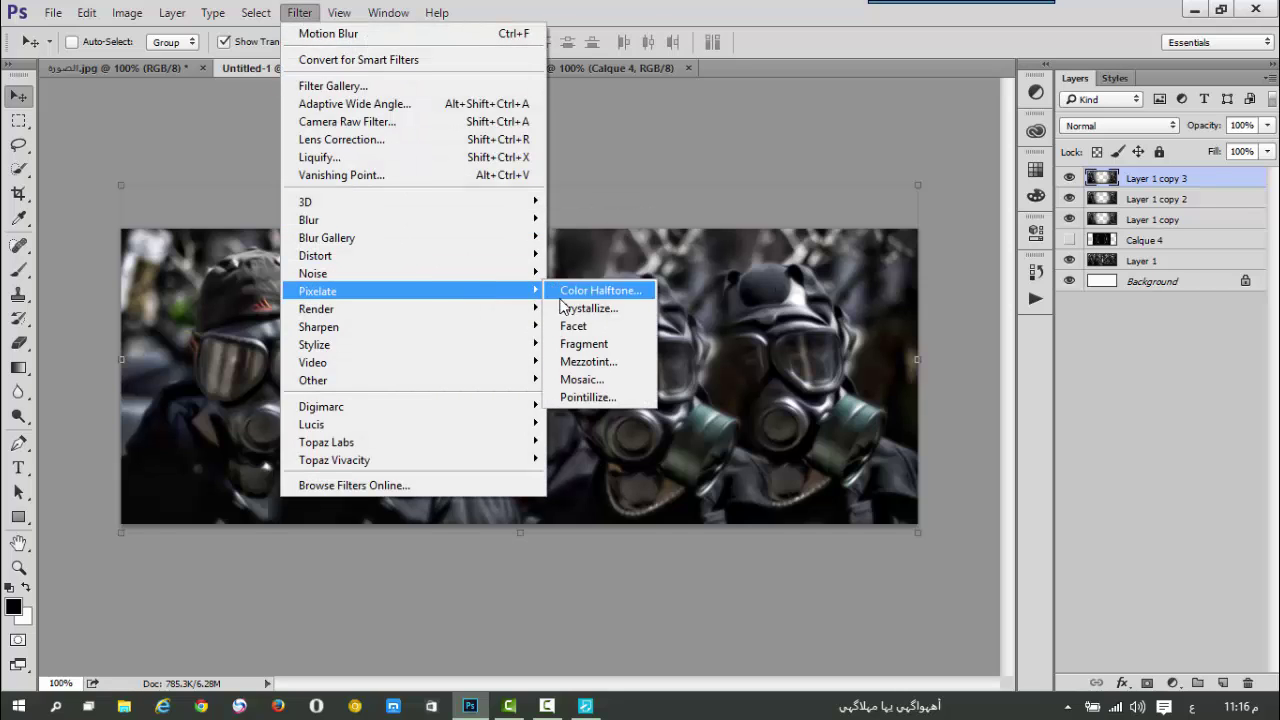
pyautogui.click(620, 380)
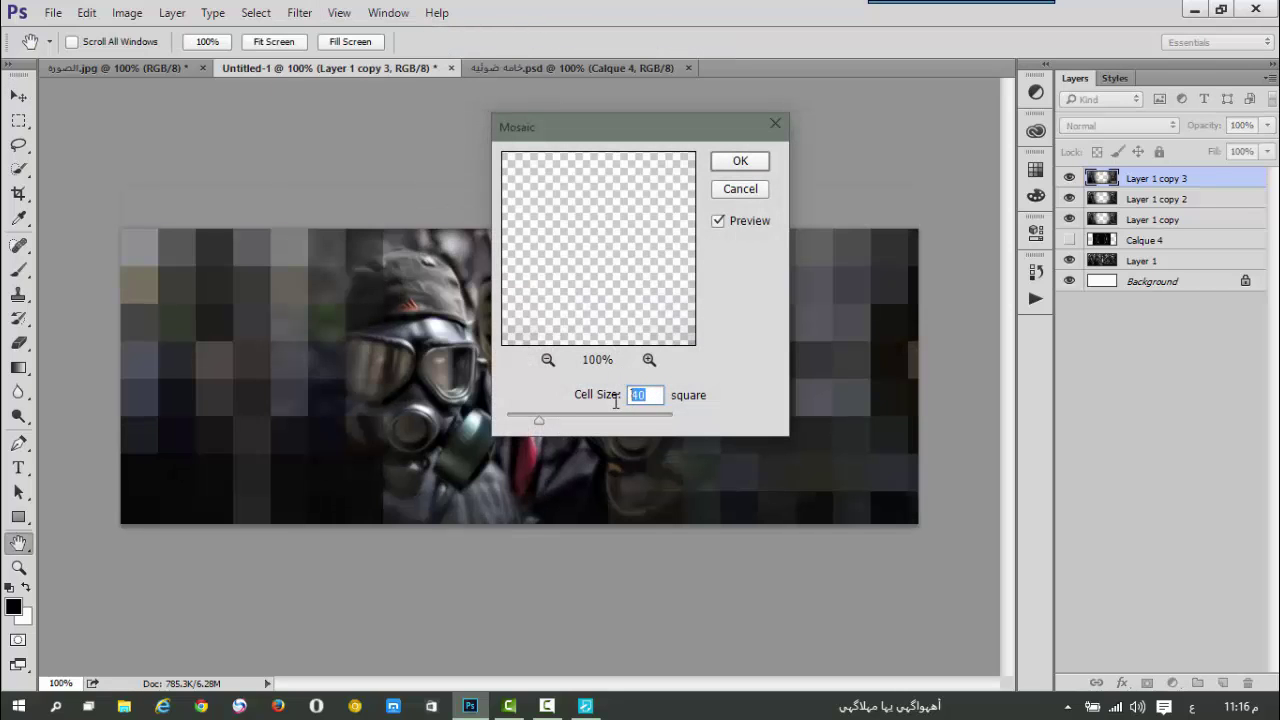
pyautogui.click(740, 165)
pyautogui.press('v')
# Step: Set Layer 1 copy 3 to Soft Light blending at 50% opacity
pyautogui.click(1080, 126)
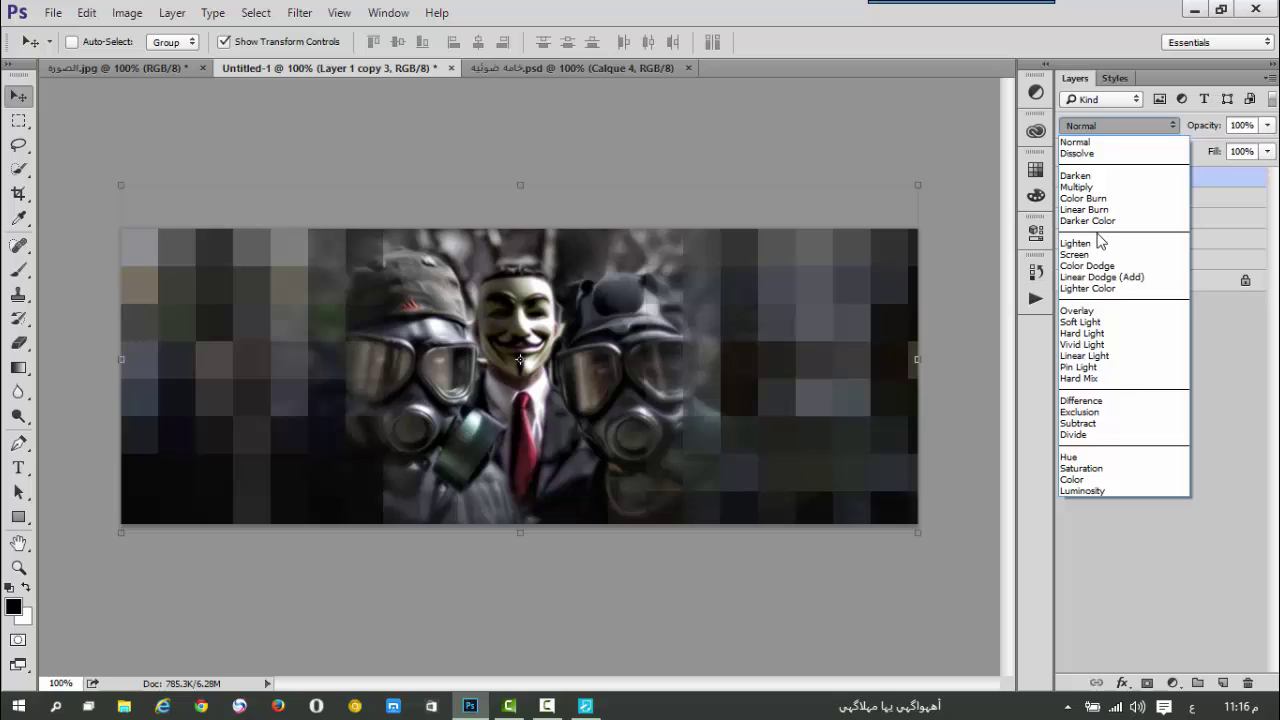
pyautogui.click(1092, 322)
pyautogui.moveTo(1210, 126); pyautogui.dragTo(1173, 133)
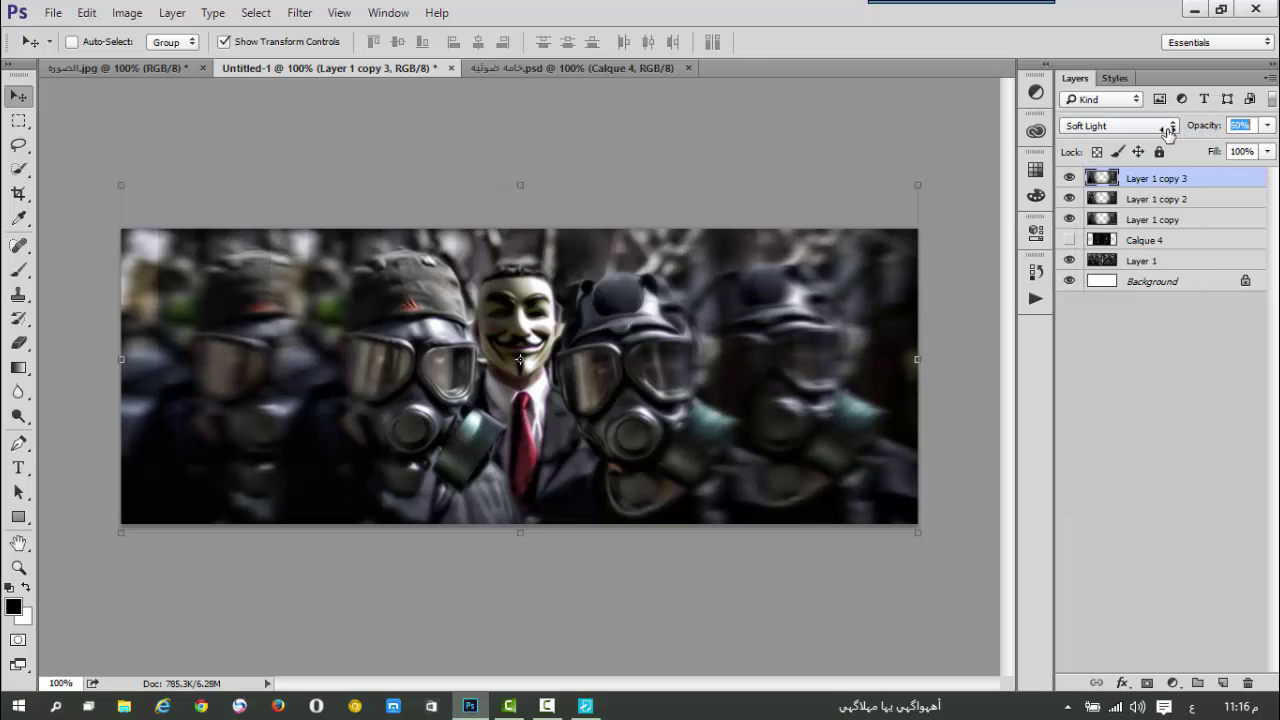
# Step: Show Calque 4 and group all layers from Layer 1 to Layer 1 copy 3 under the name الصور
pyautogui.click(1069, 240)
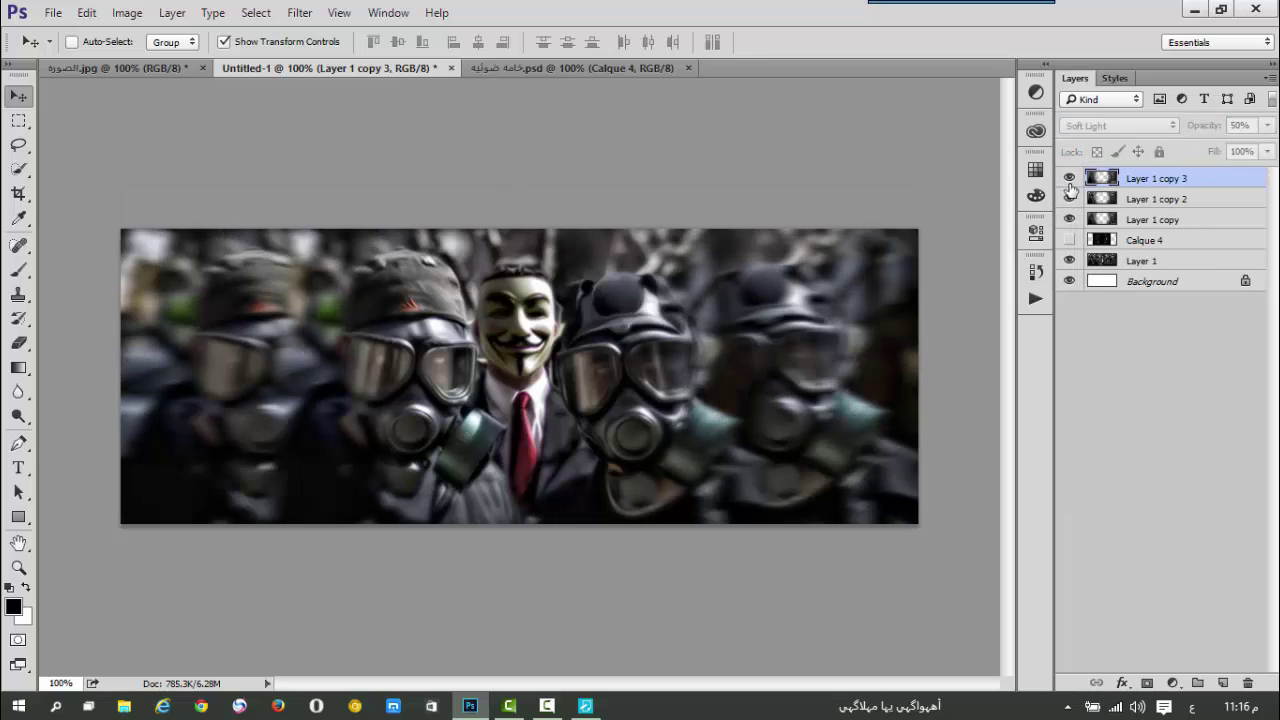
pyautogui.keyDown('shift'); pyautogui.click(1157, 263); pyautogui.keyUp('shift')
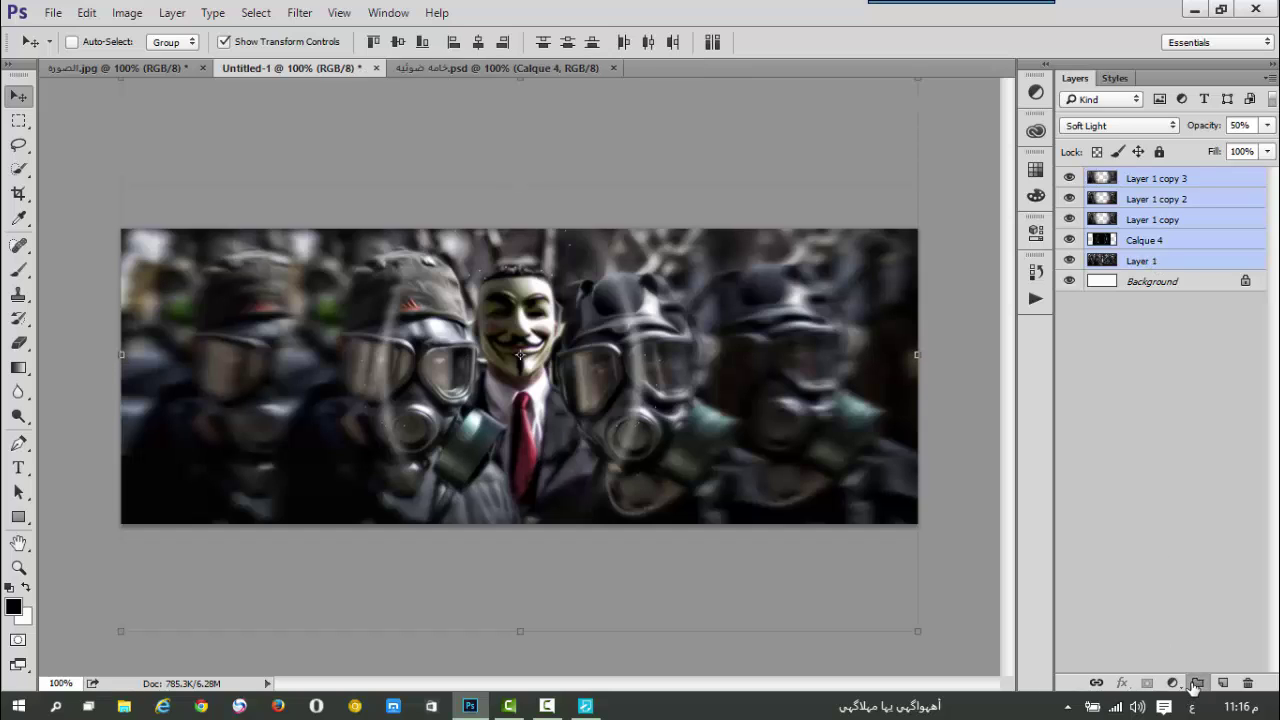
pyautogui.click(1197, 683)
pyautogui.doubleClick(1151, 180)
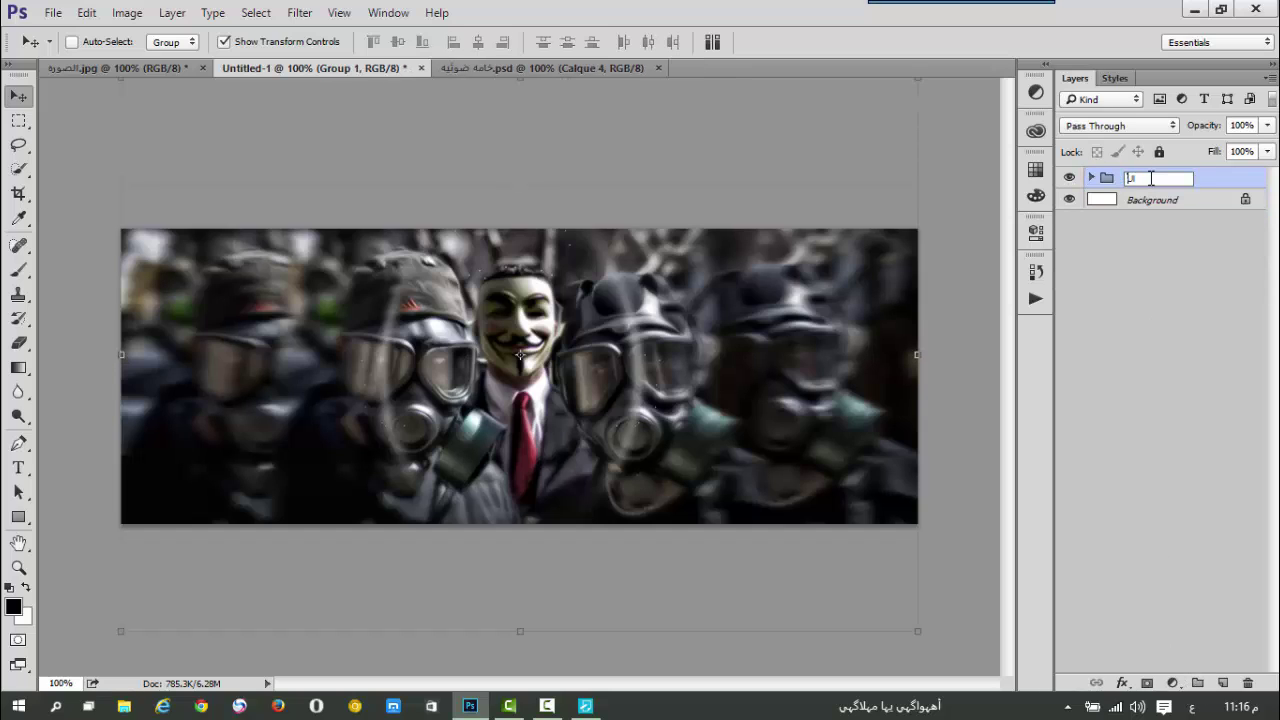
pyautogui.press('Return')
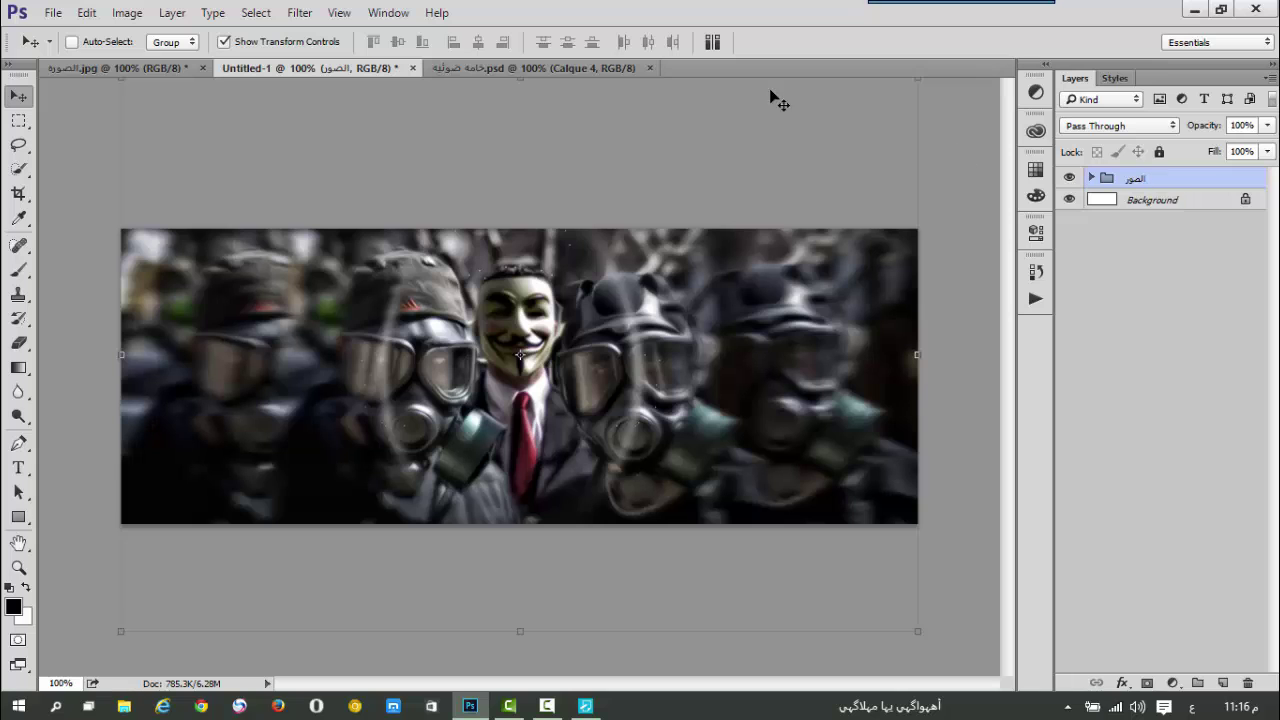
# Step: Open the التاثيرات file, copy its effect groups over the whole cover image, and close the file
pyautogui.hotkey('ctrl', 'o')
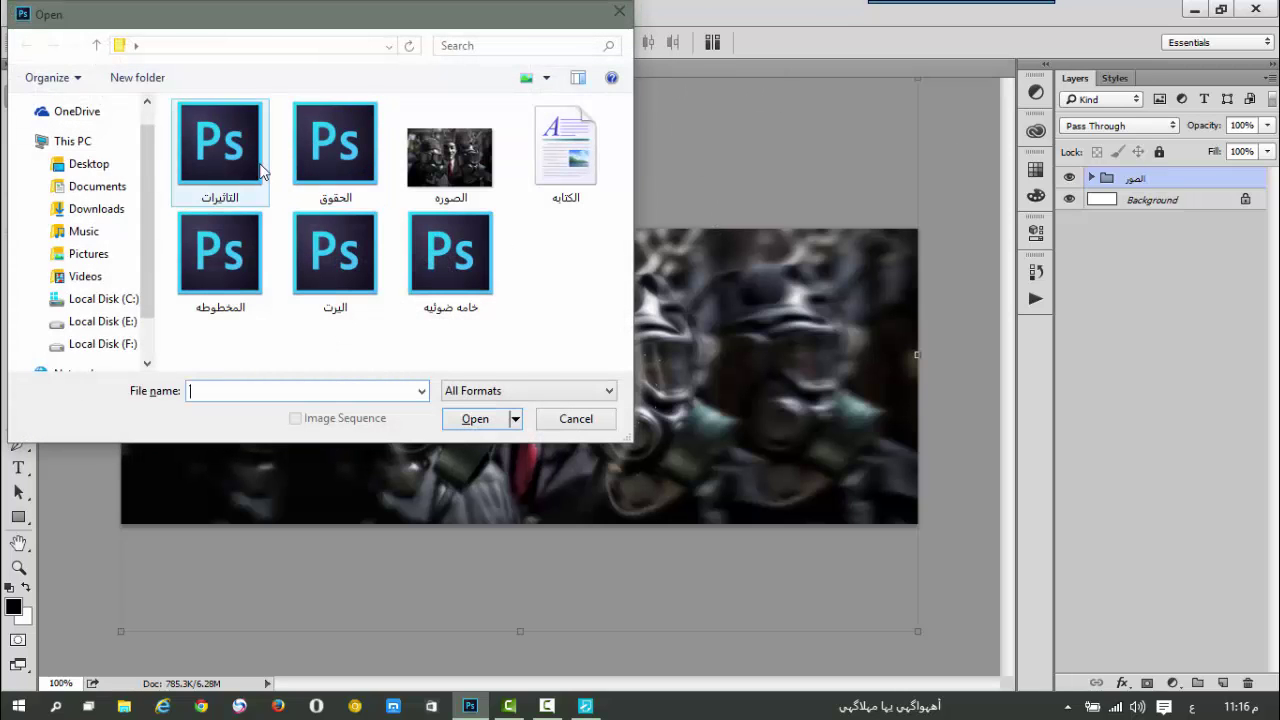
pyautogui.doubleClick(222, 150)
pyautogui.moveTo(378, 117); pyautogui.dragTo(449, 270)
pyautogui.moveTo(617, 376); pyautogui.dragTo(693, 392)
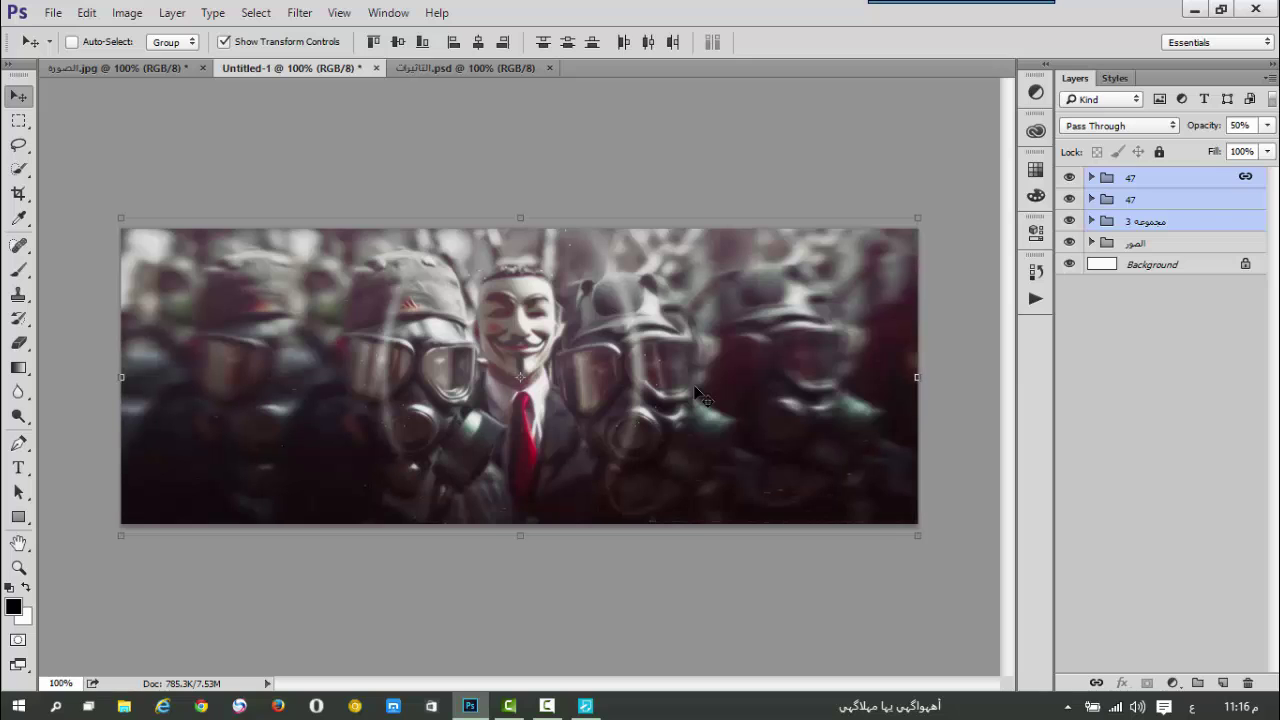
pyautogui.click(549, 68)
# Step: Open the البرت file, copy its red light group onto the cover's left edge, and close the file
pyautogui.hotkey('ctrl', 'o')
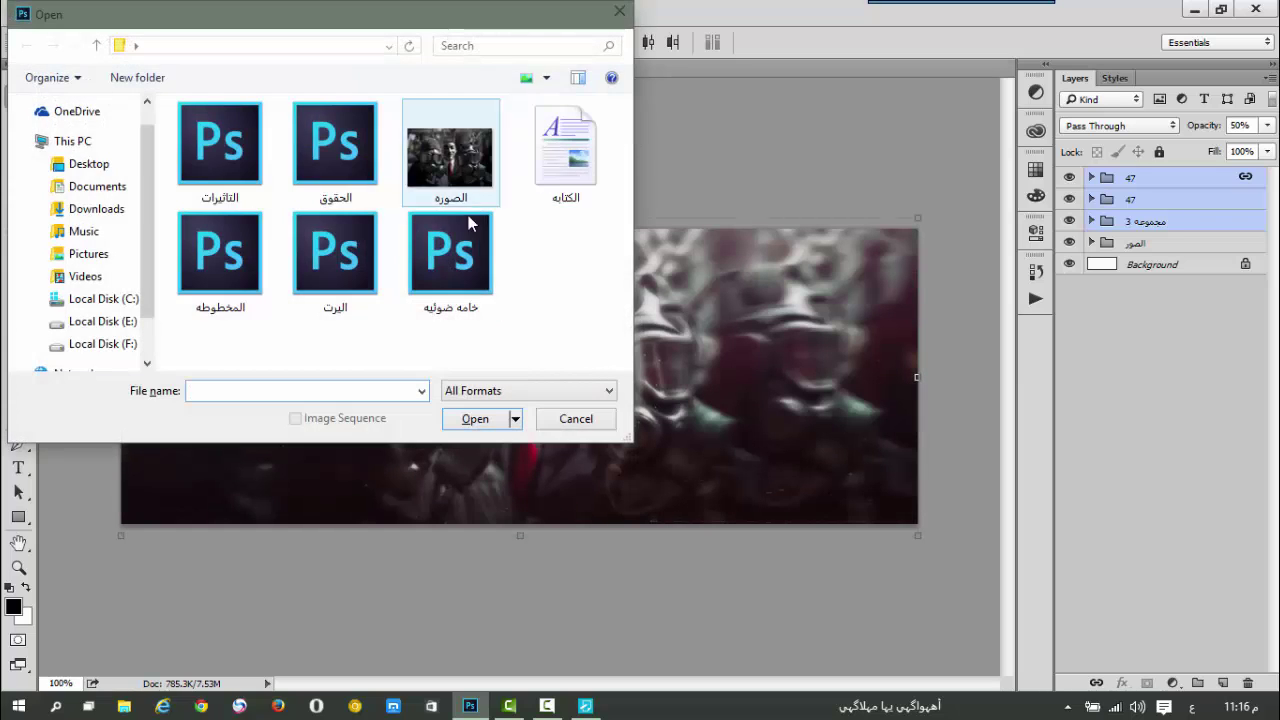
pyautogui.doubleClick(336, 258)
pyautogui.moveTo(402, 269); pyautogui.dragTo(148, 285)
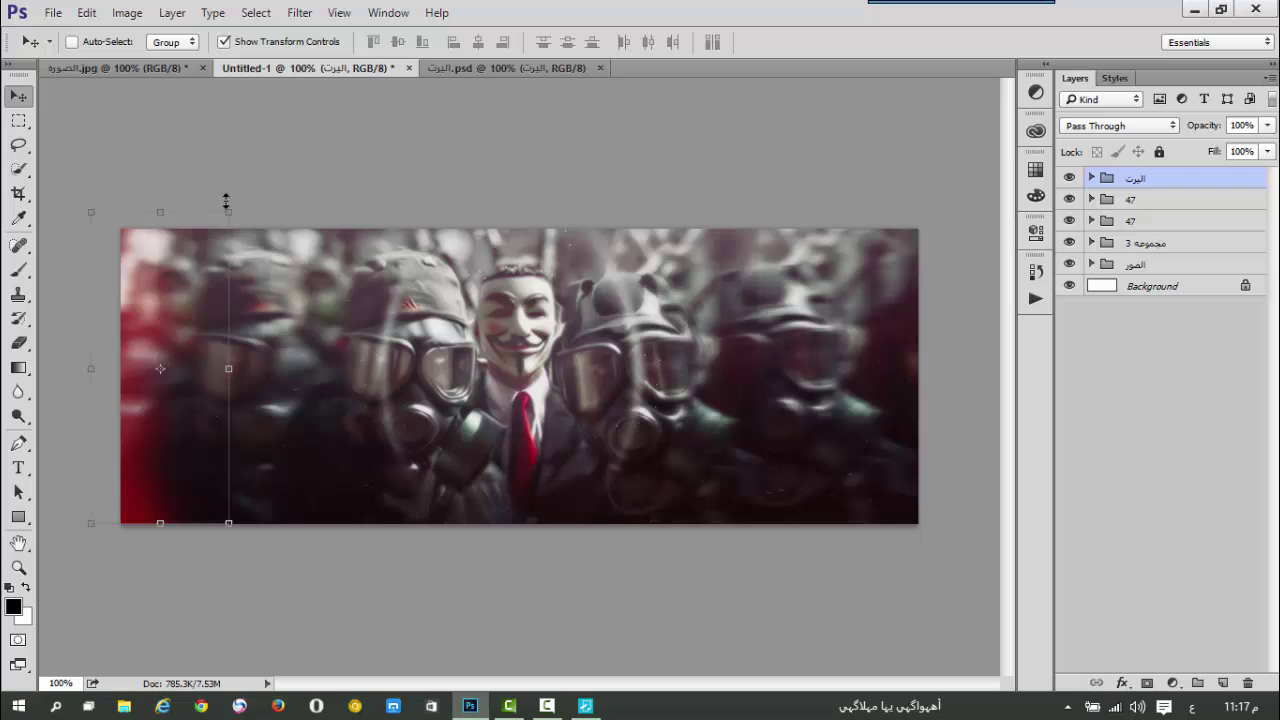
pyautogui.click(600, 67)
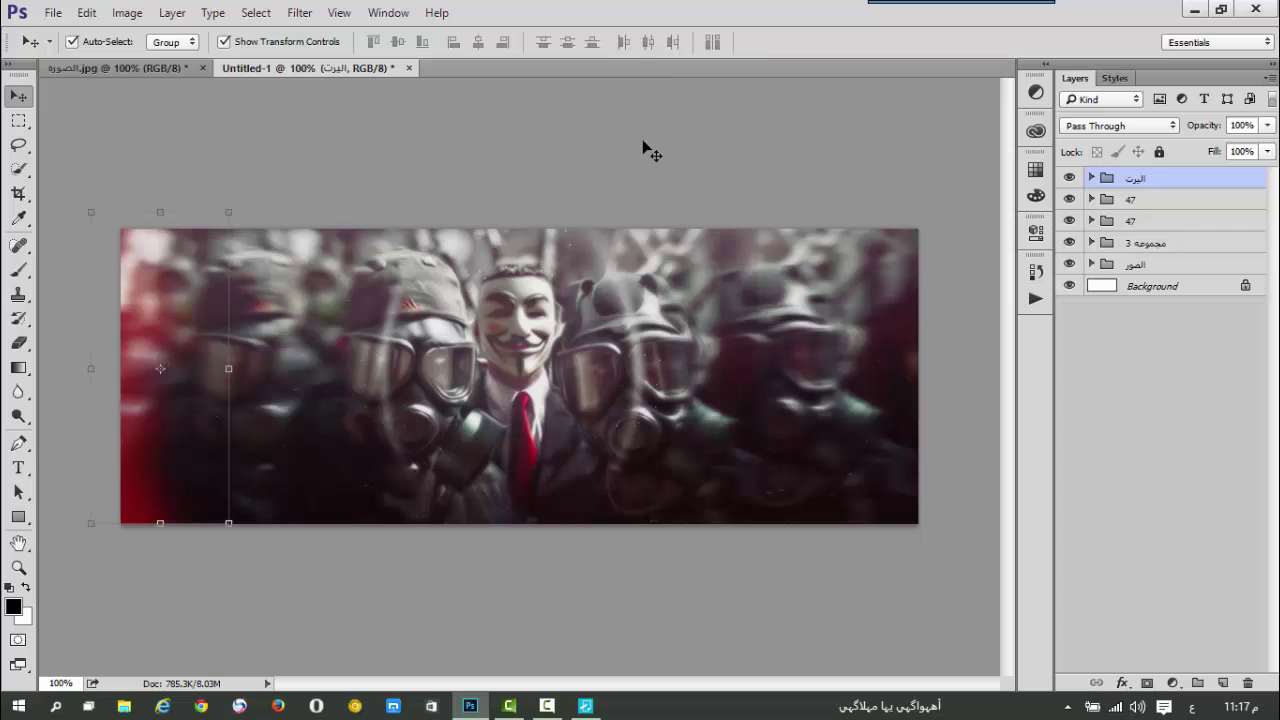
# Step: Open the المخطوطه file, place its red لن calligraphy group on the cover's right side, and close the file
pyautogui.hotkey('ctrl', 'o')
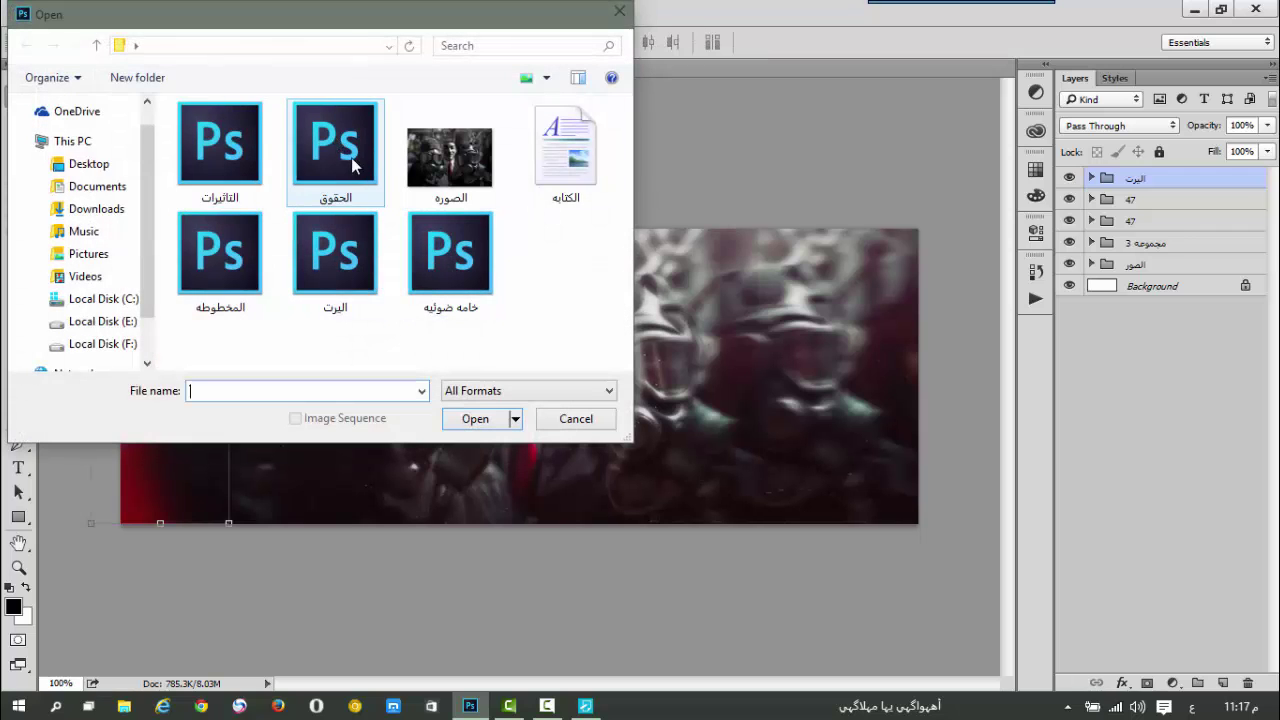
pyautogui.doubleClick(220, 255)
pyautogui.moveTo(548, 425); pyautogui.dragTo(827, 374)
pyautogui.click(599, 67)
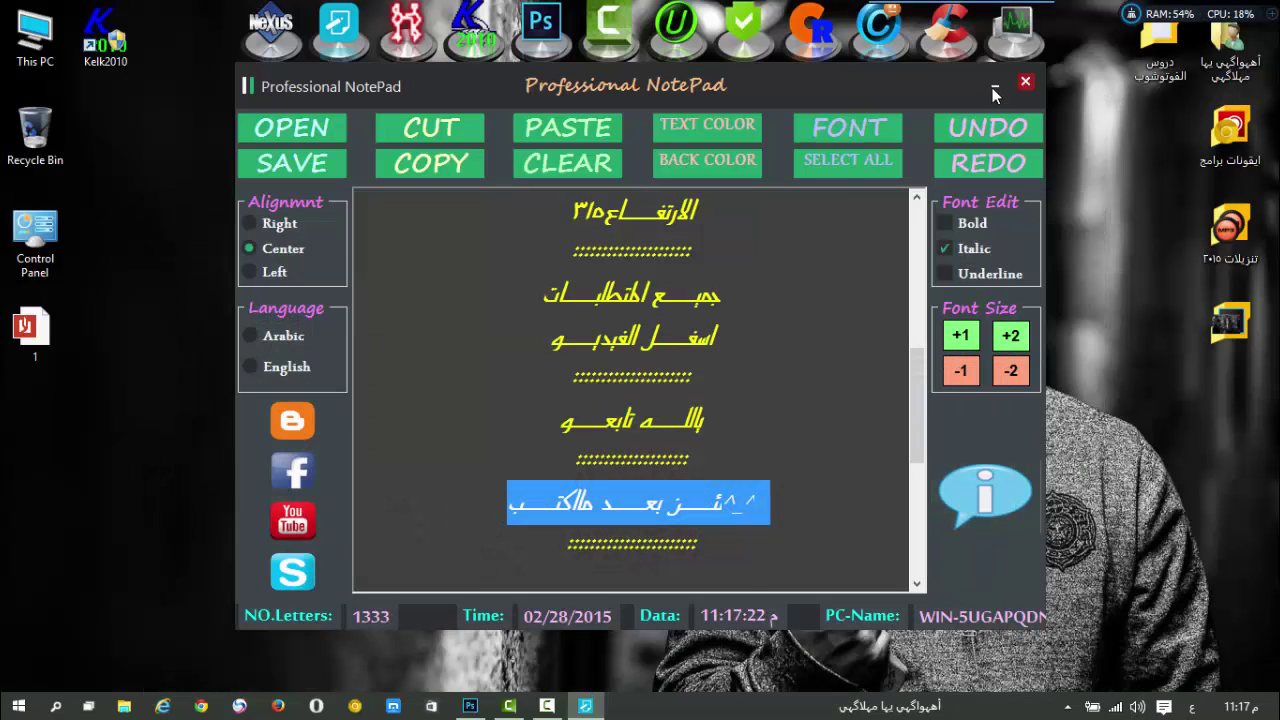
# Step: Minimize the notepad, open the الكتابه document from the desktop project folder in WordPad, and close the folder window
pyautogui.click(994, 90)
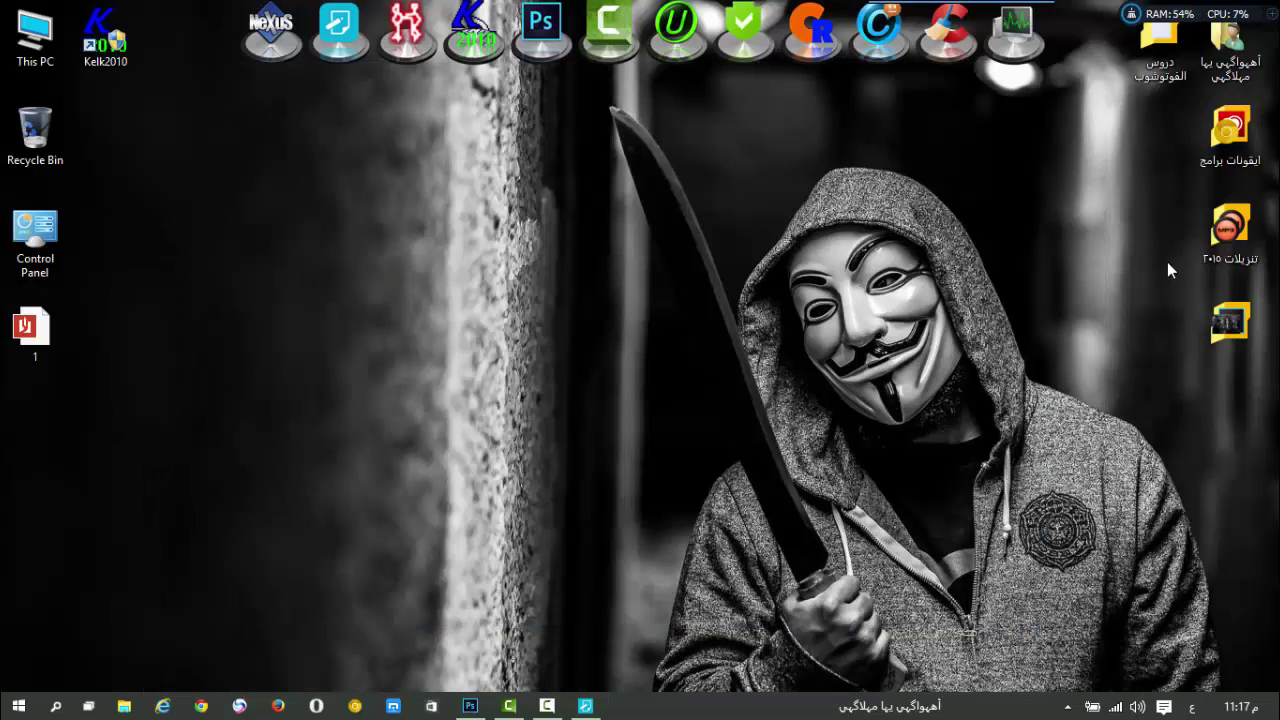
pyautogui.doubleClick(1230, 322)
pyautogui.click(516, 140)
pyautogui.press('Return')
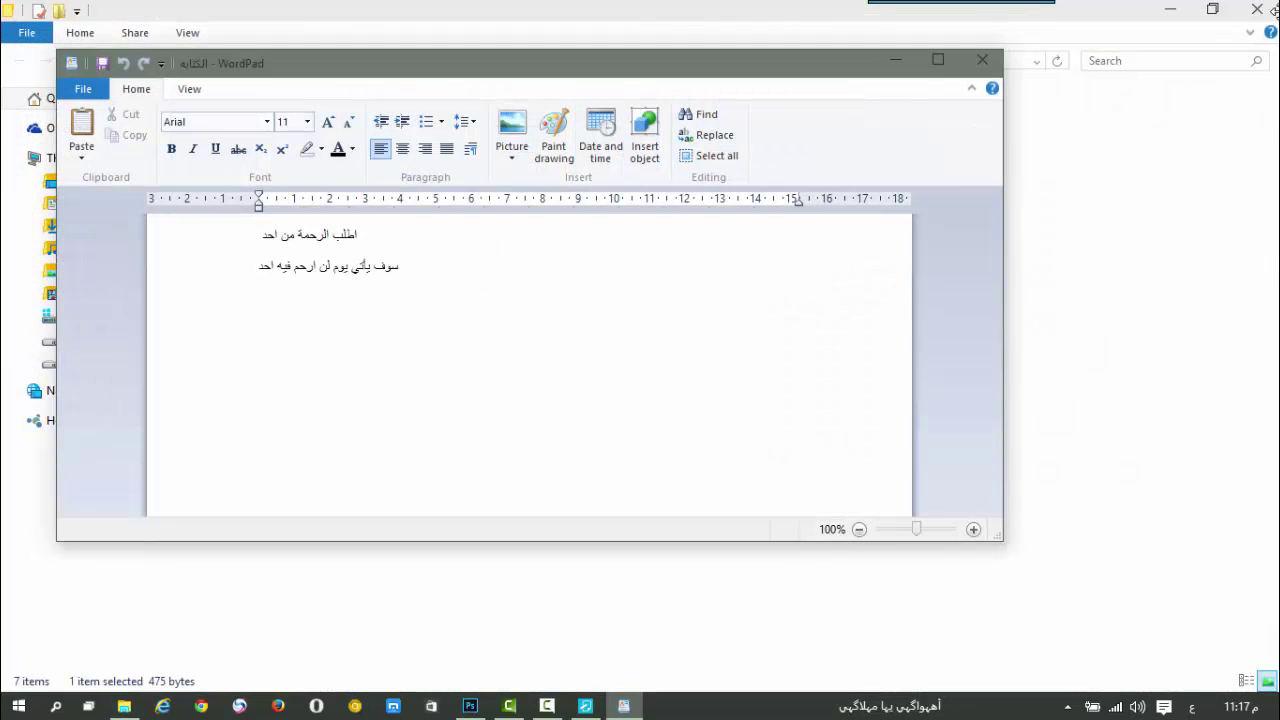
pyautogui.click(1257, 8)
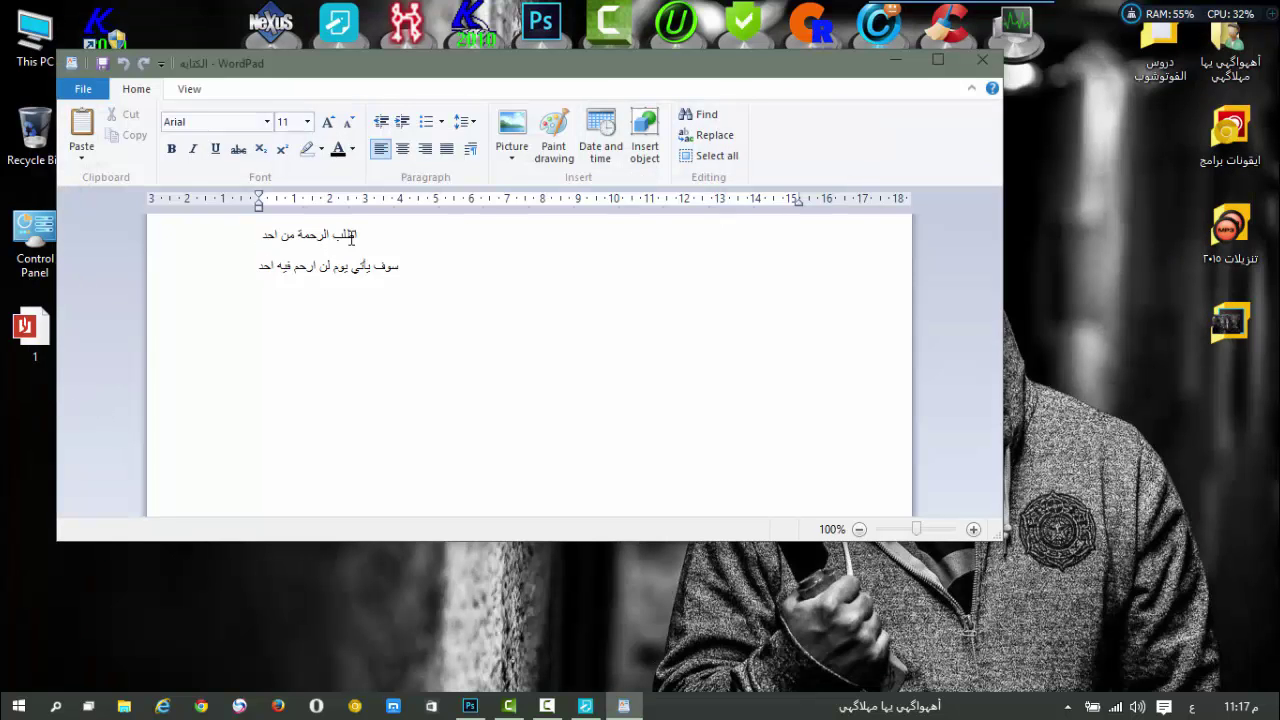
# Step: Copy the document's first line, اطلب الرحمة من احد
pyautogui.tripleClick(251, 251)
pyautogui.hotkey('ctrl', 'c')
pyautogui.rightClick(279, 241)
pyautogui.click(330, 275)
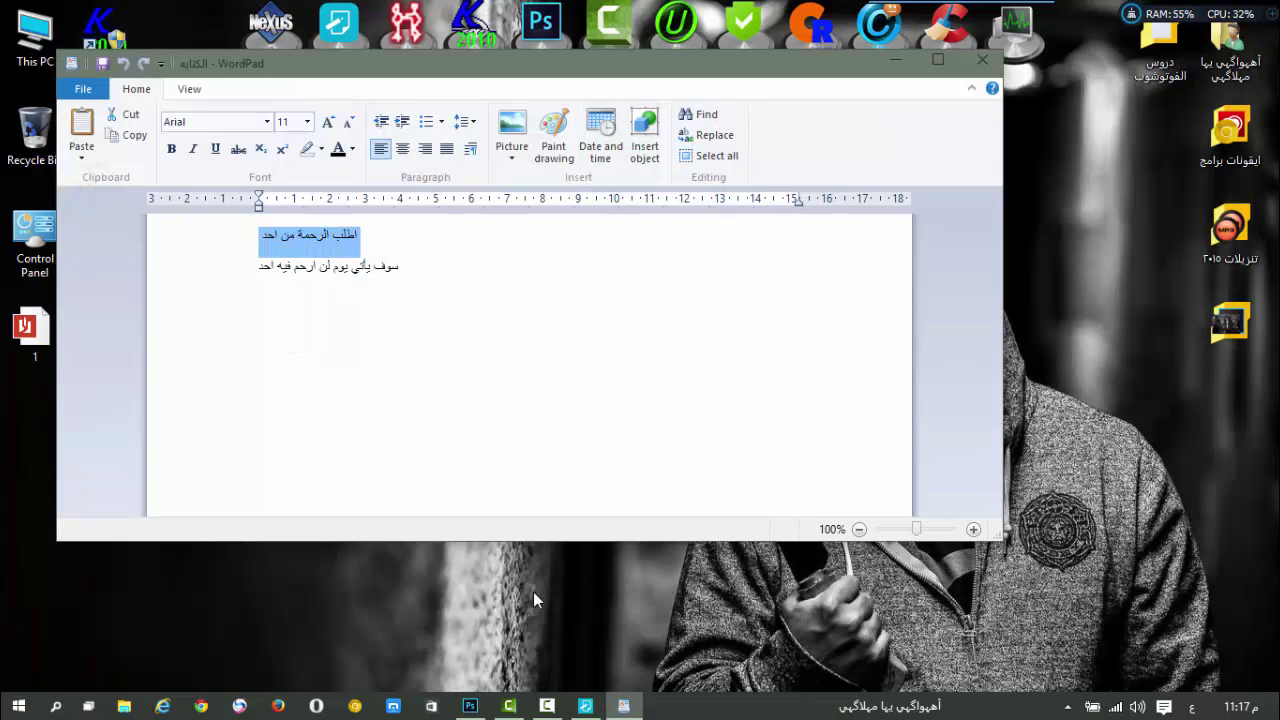
# Step: Switch to Photoshop, paste the copied line as new text below the لن calligraphy, and move it left onto the cover
pyautogui.moveTo(470, 706)
pyautogui.click(503, 632)
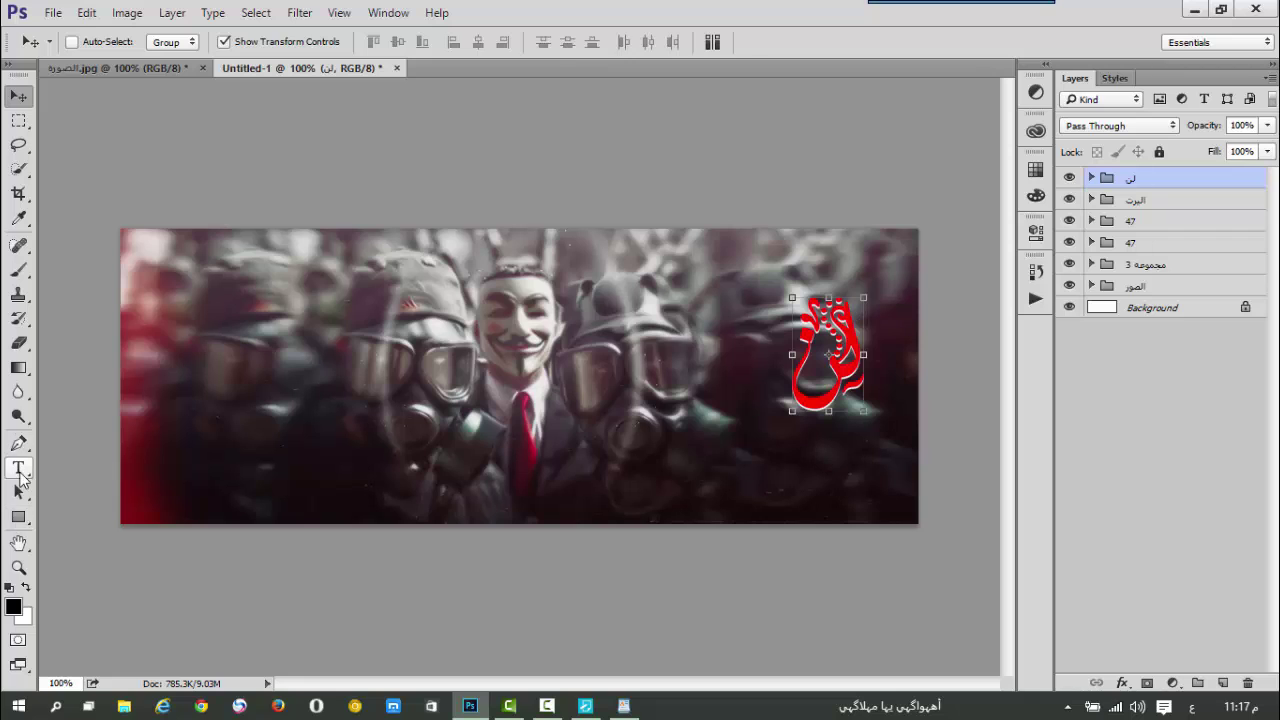
pyautogui.click(773, 434)
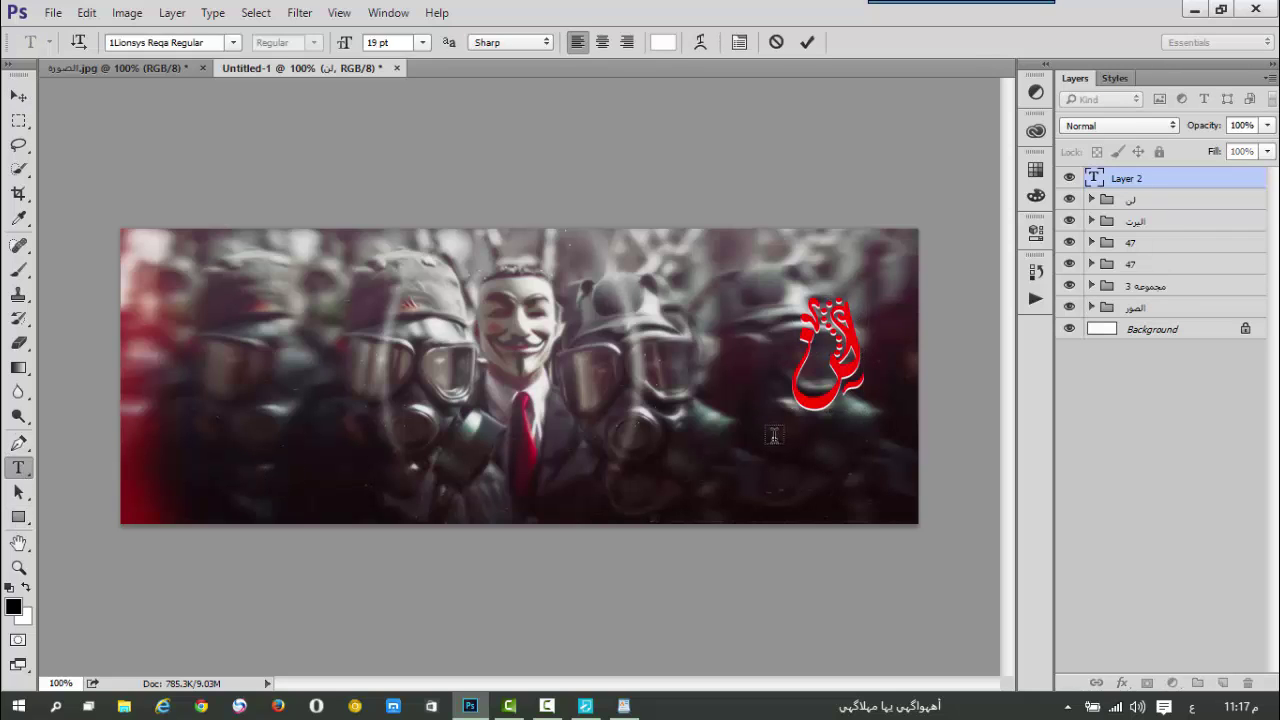
pyautogui.rightClick(774, 435)
pyautogui.click(904, 134)
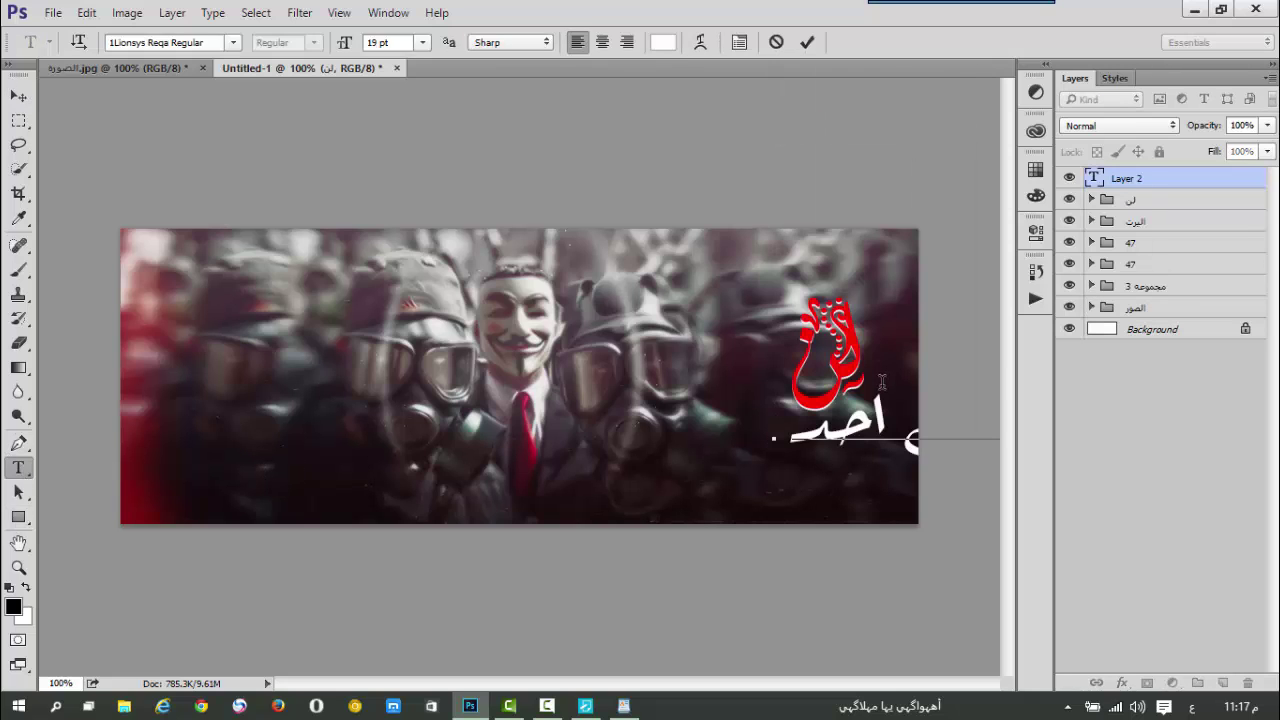
pyautogui.moveTo(882, 381); pyautogui.dragTo(840, 588)
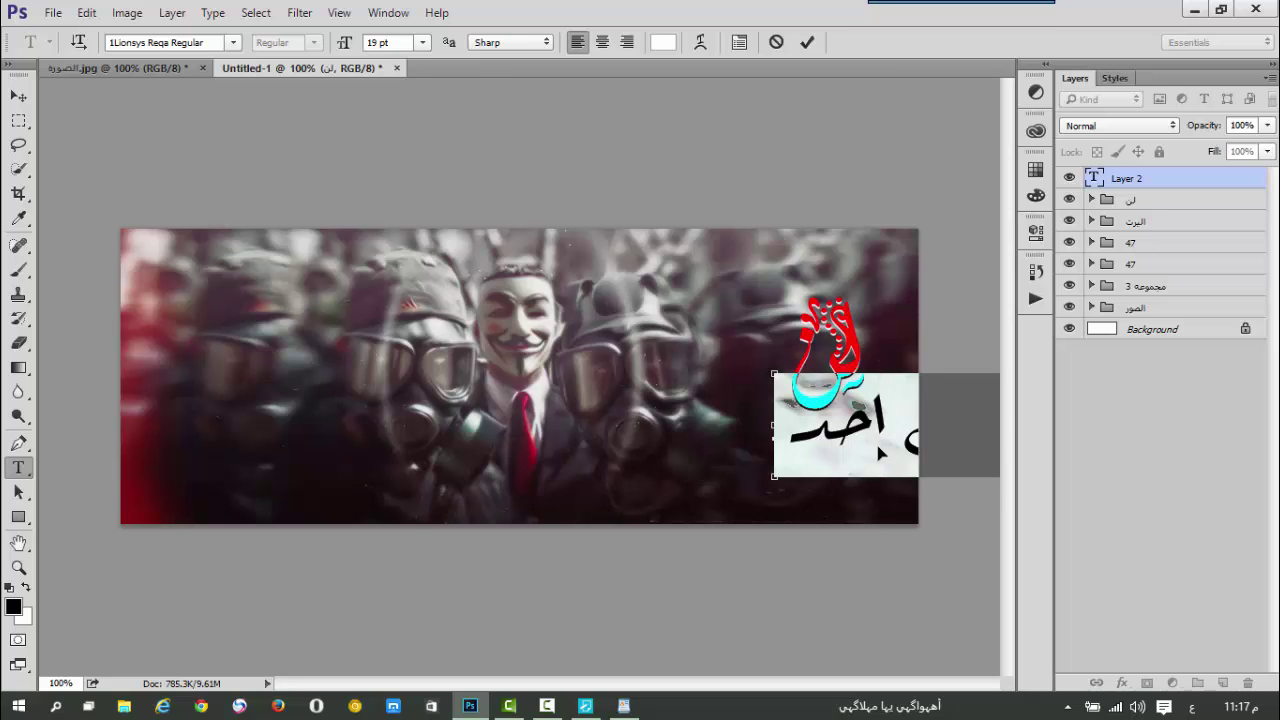
pyautogui.moveTo(773, 425); pyautogui.dragTo(320, 445)
# Step: Set the اطلب الرحمة من احد line in MCS TOPAZ Regular at 5 pt and place it just below and left of the لن calligraphy
pyautogui.click(236, 46)
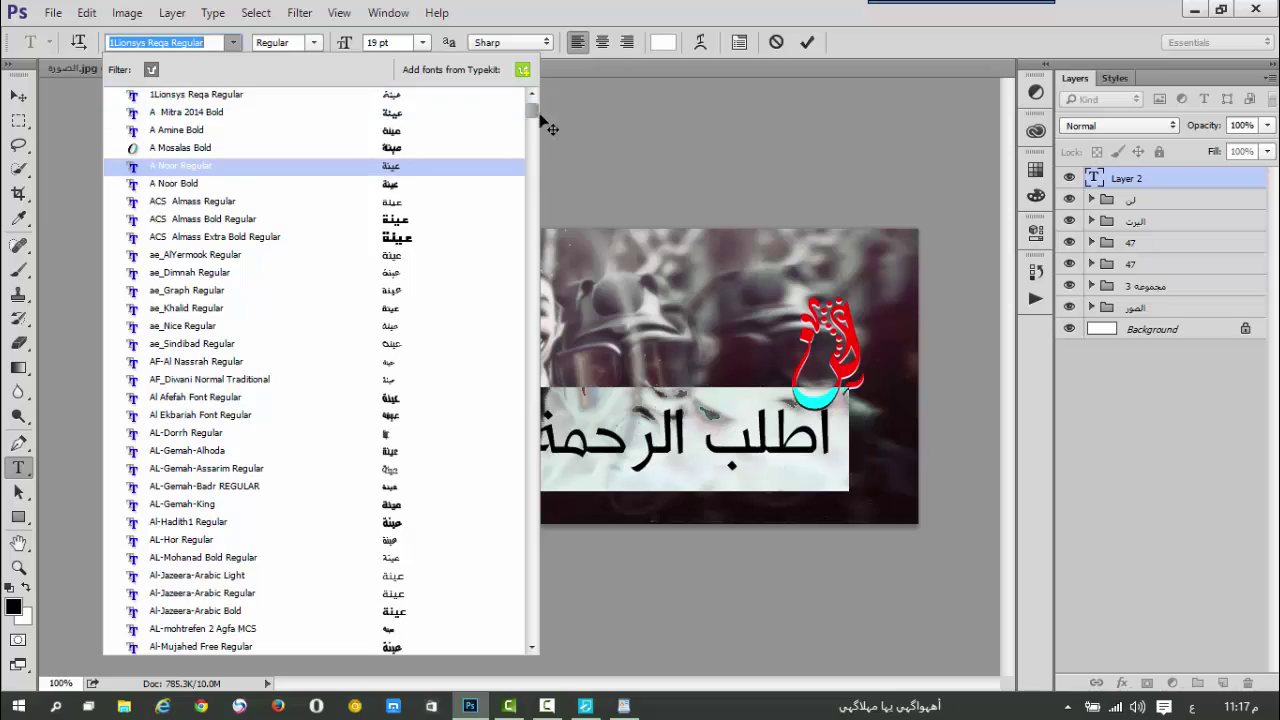
pyautogui.moveTo(533, 115); pyautogui.dragTo(602, 240)
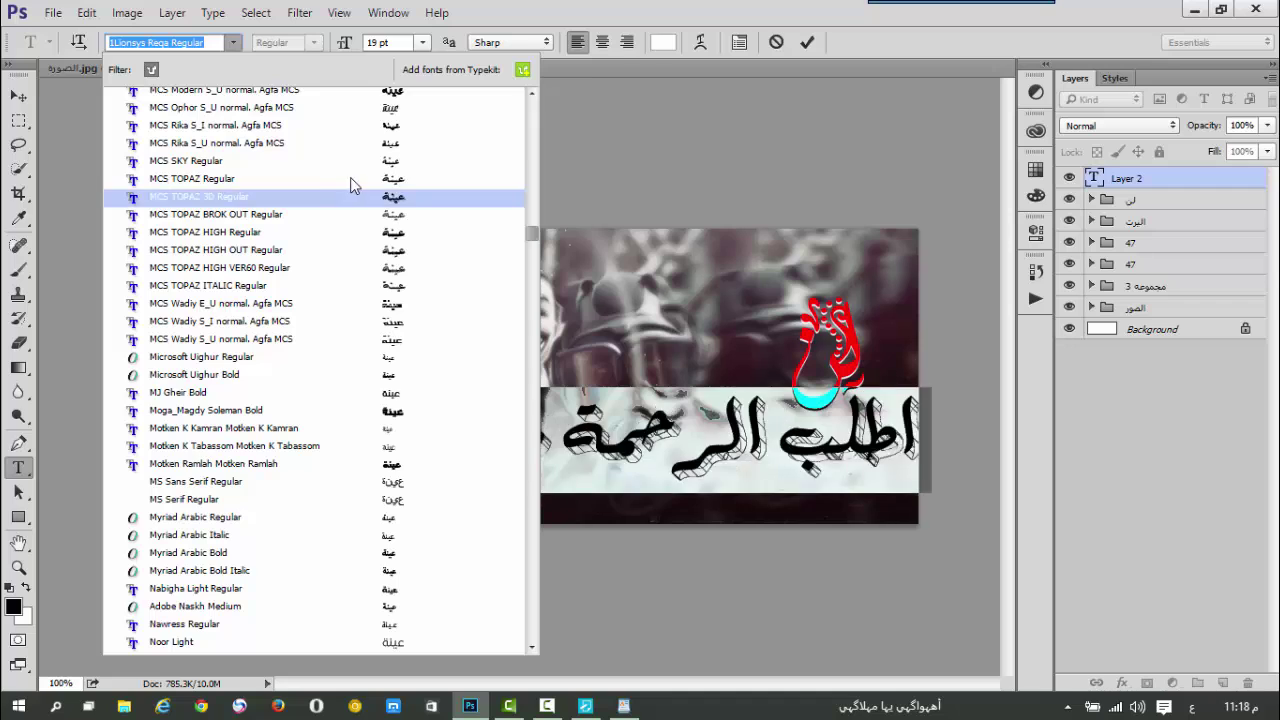
pyautogui.click(293, 178)
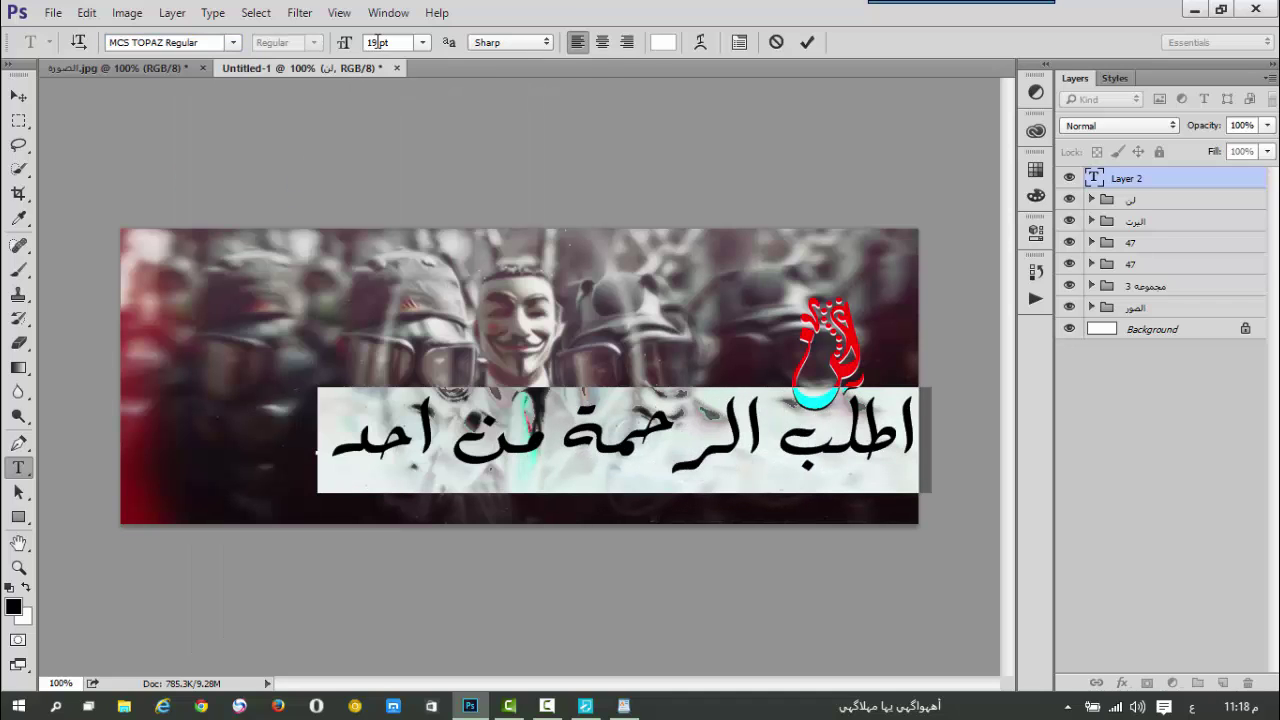
pyautogui.moveTo(345, 46); pyautogui.dragTo(333, 48)
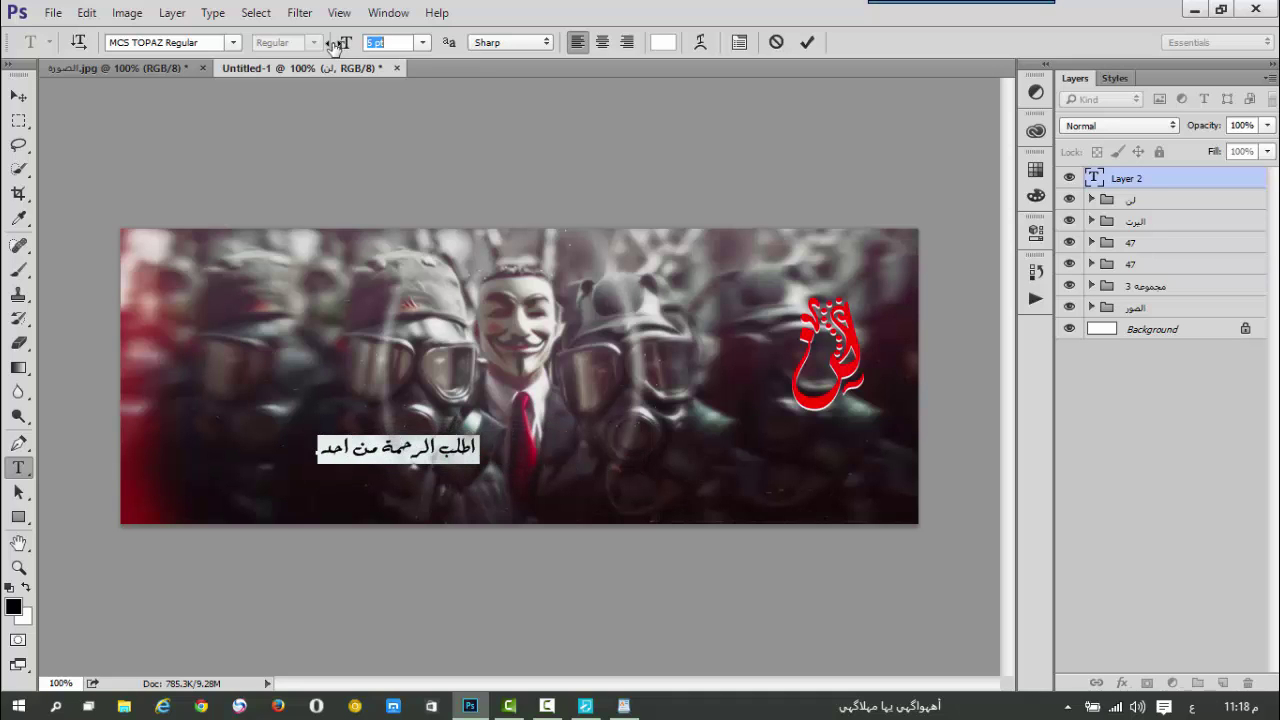
pyautogui.moveTo(380, 372); pyautogui.dragTo(700, 345)
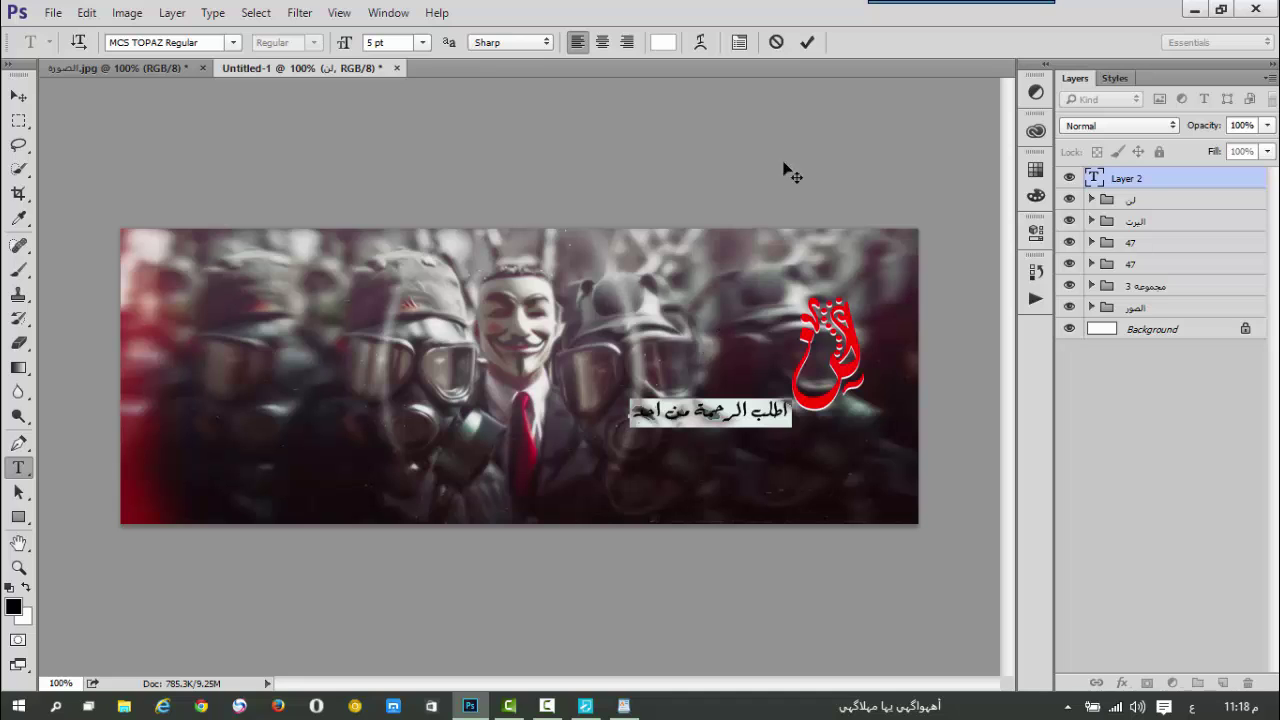
pyautogui.click(806, 43)
# Step: Switch to the WordPad document, copy its second line, سوف يأتي يوم لن ارحم فيه احد, and close it without saving
pyautogui.click(636, 706)
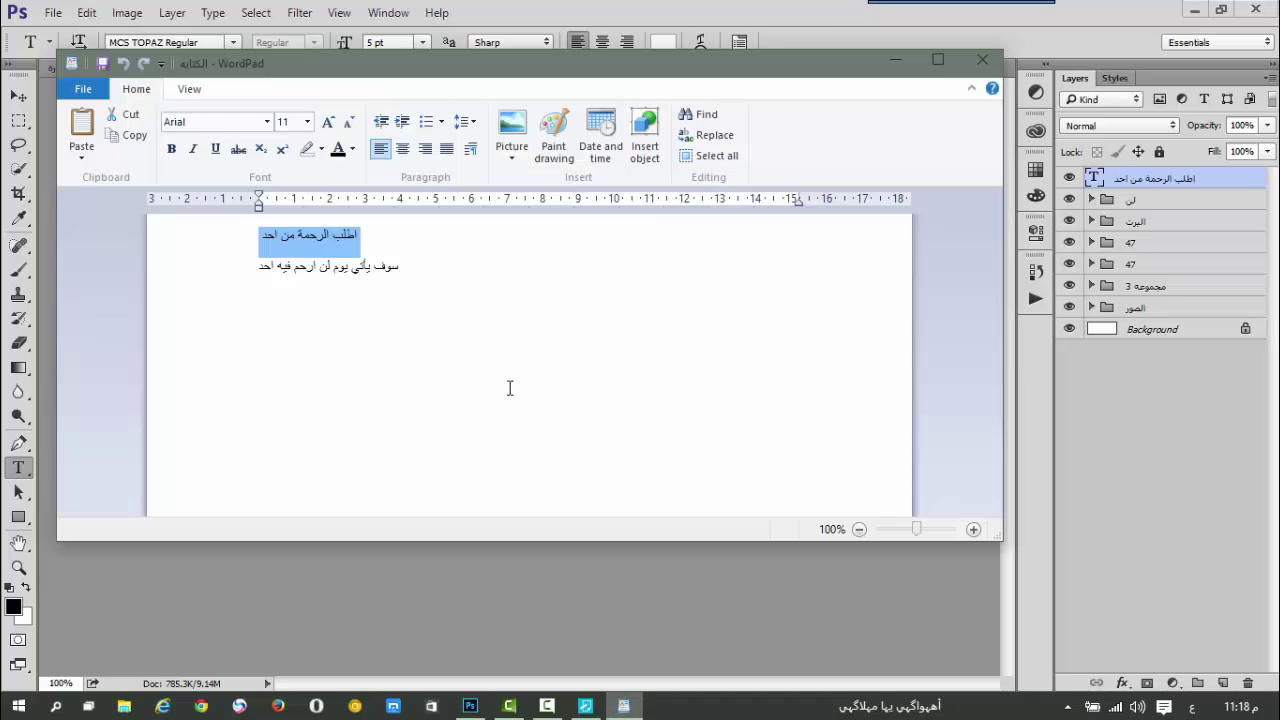
pyautogui.click(409, 266)
pyautogui.tripleClick(388, 272)
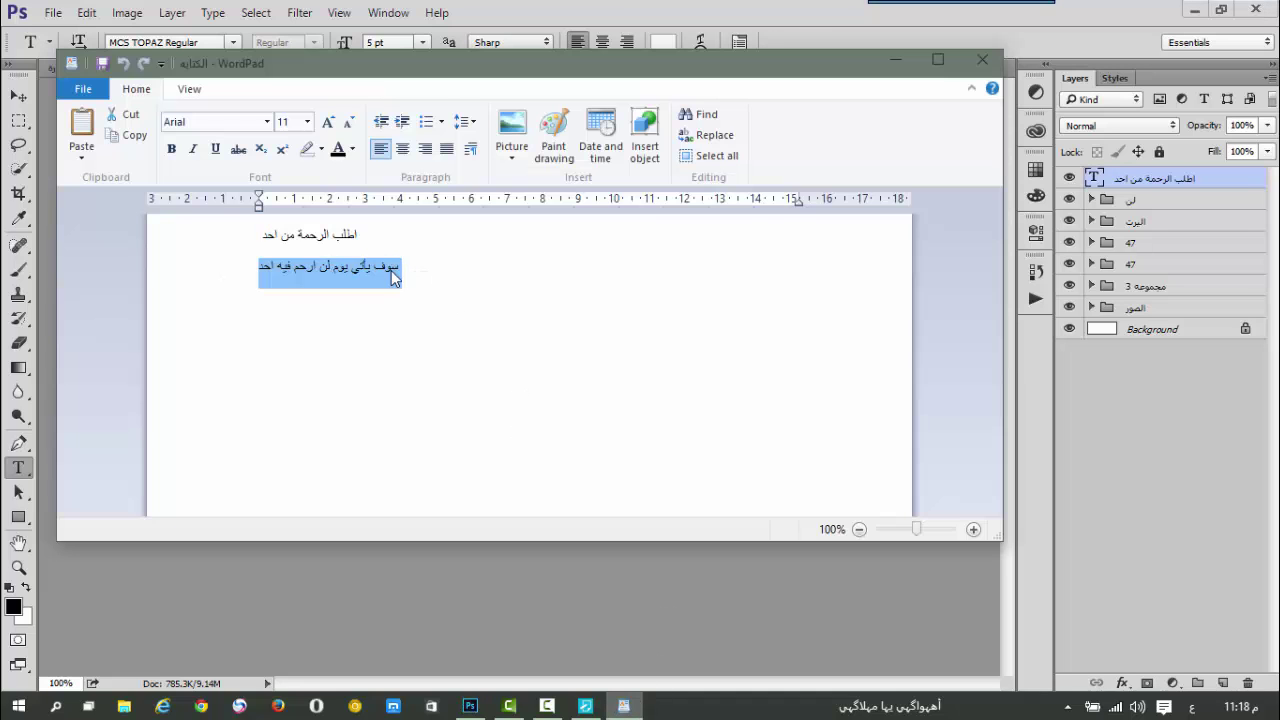
pyautogui.rightClick(390, 271)
pyautogui.click(447, 314)
pyautogui.hotkey('ctrl', 'z')
pyautogui.rightClick(368, 272)
pyautogui.click(385, 306)
pyautogui.click(985, 60)
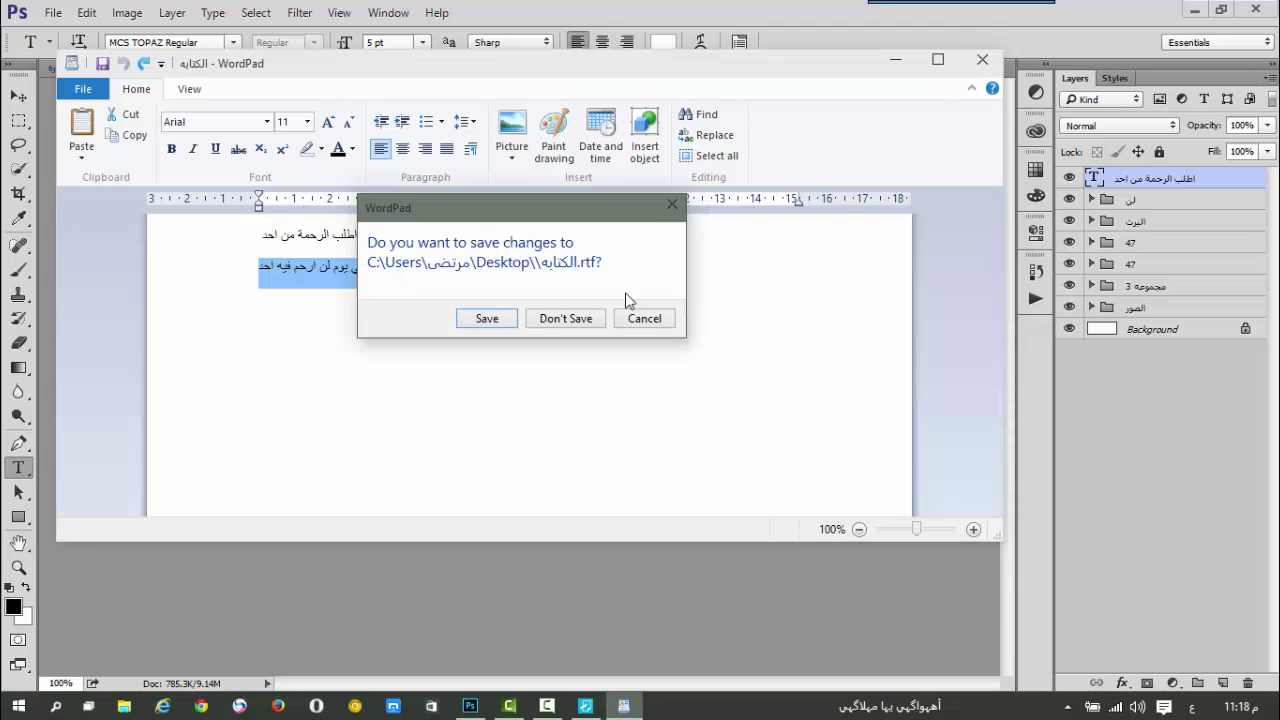
pyautogui.click(570, 316)
# Step: Paste the copied line as new text directly beneath the اطلب الرحمة من احد line
pyautogui.rightClick(751, 450)
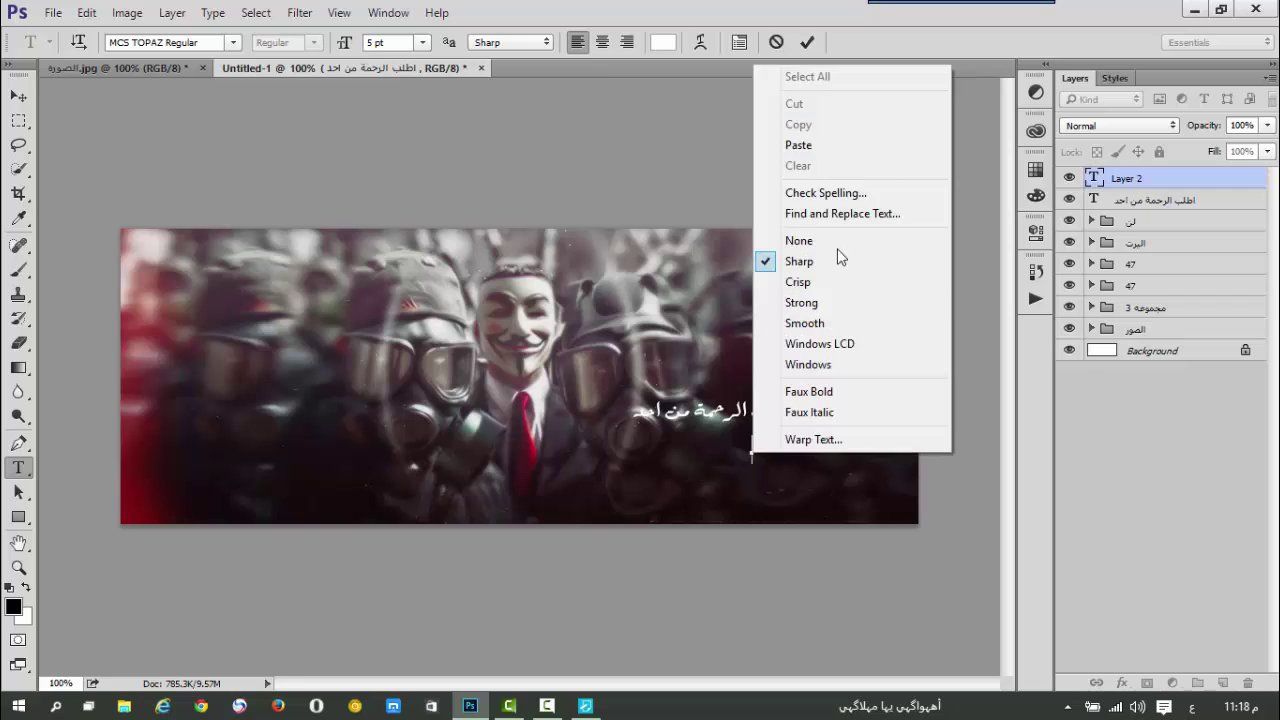
pyautogui.click(795, 145)
pyautogui.moveTo(849, 463); pyautogui.dragTo(766, 453)
# Step: Color the word يوم in the lower text line yellow
pyautogui.click(663, 42)
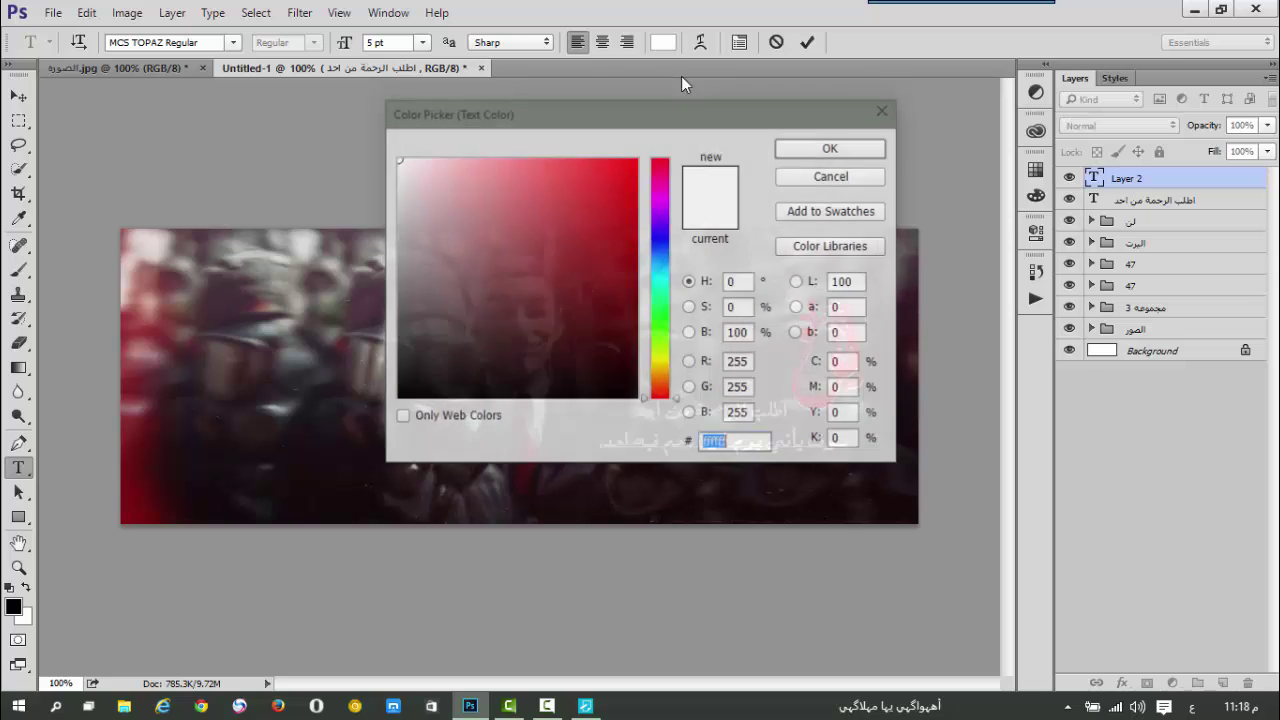
pyautogui.click(660, 360)
pyautogui.click(641, 165)
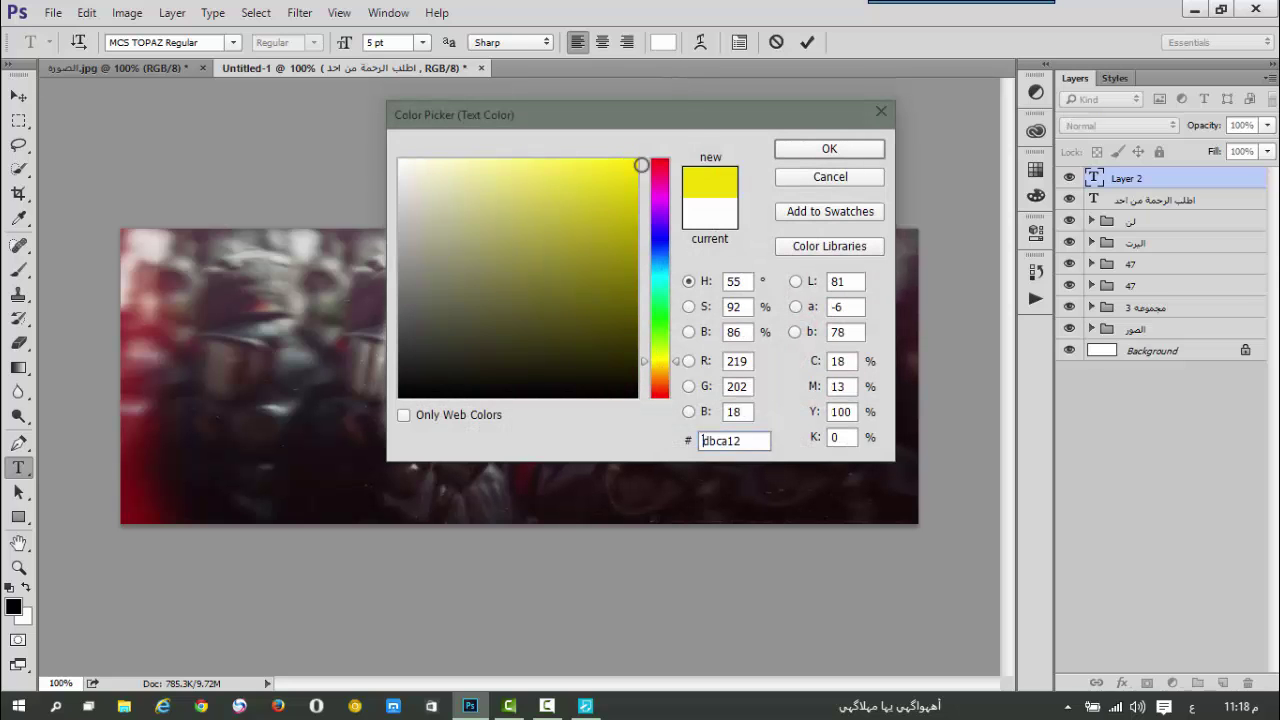
pyautogui.click(809, 150)
pyautogui.click(807, 42)
# Step: Color the word احد at the end of the lower text line yellow
pyautogui.moveTo(636, 448); pyautogui.dragTo(600, 448)
pyautogui.click(663, 42)
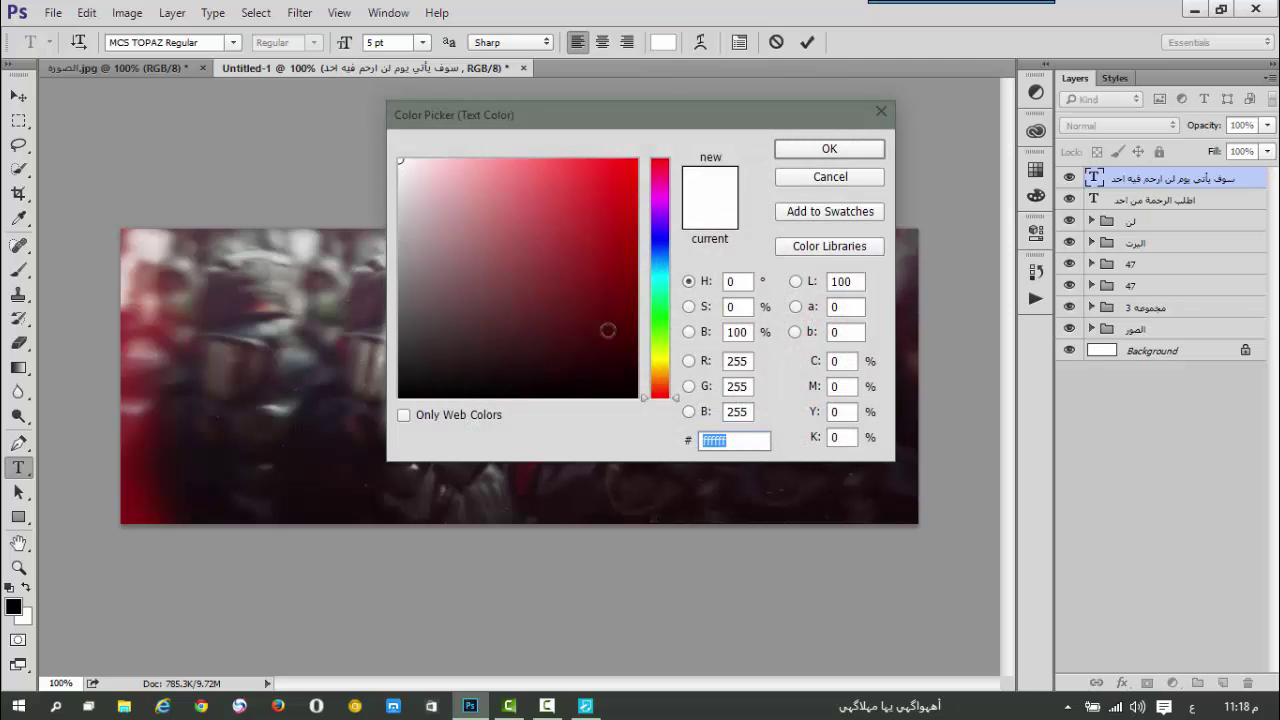
pyautogui.click(662, 364)
pyautogui.click(634, 262)
pyautogui.click(829, 148)
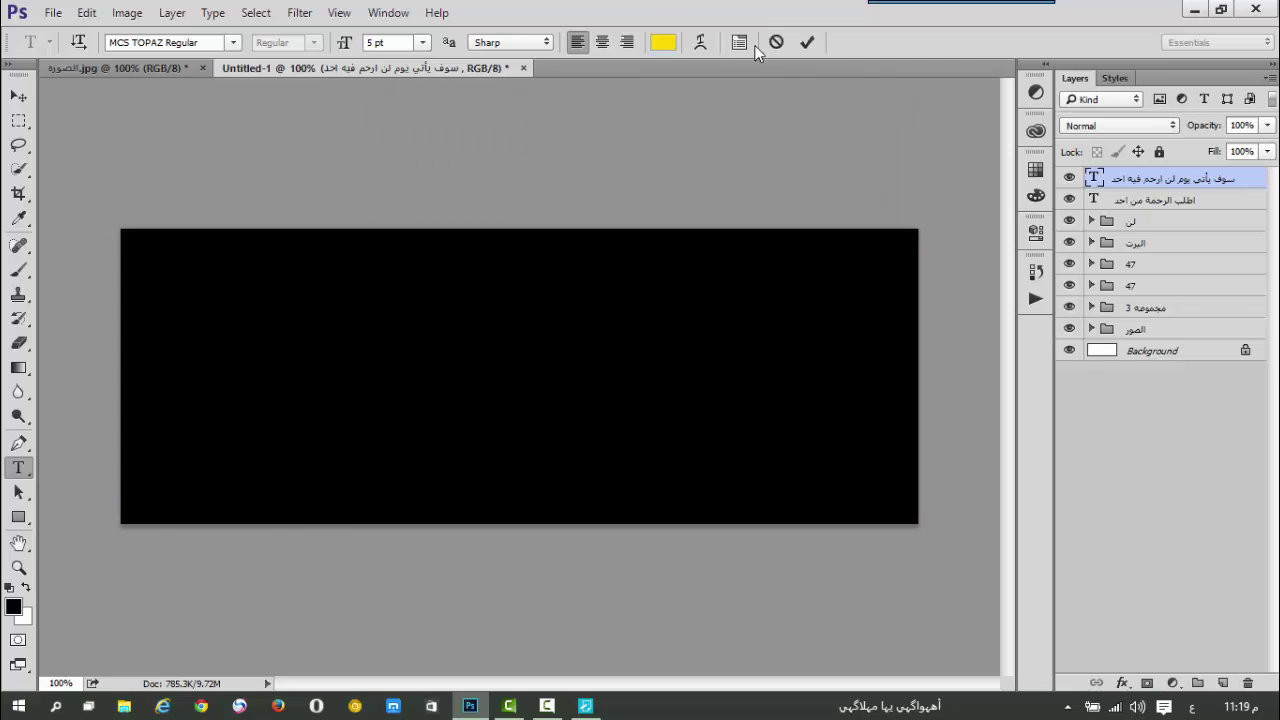
pyautogui.click(803, 44)
# Step: Add an asterisk (*) as a separate text layer over the mask, 11 pt and bright yellow
pyautogui.click(508, 388)
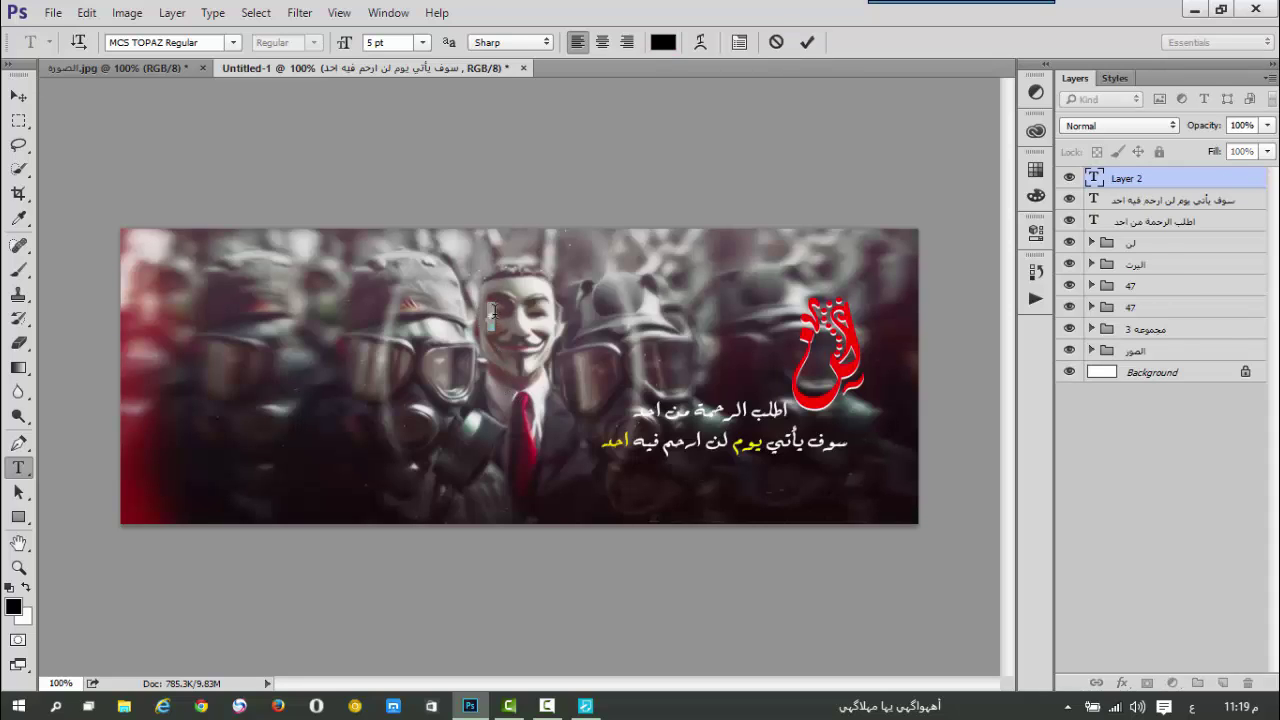
pyautogui.moveTo(341, 48); pyautogui.dragTo(345, 45)
pyautogui.click(663, 42)
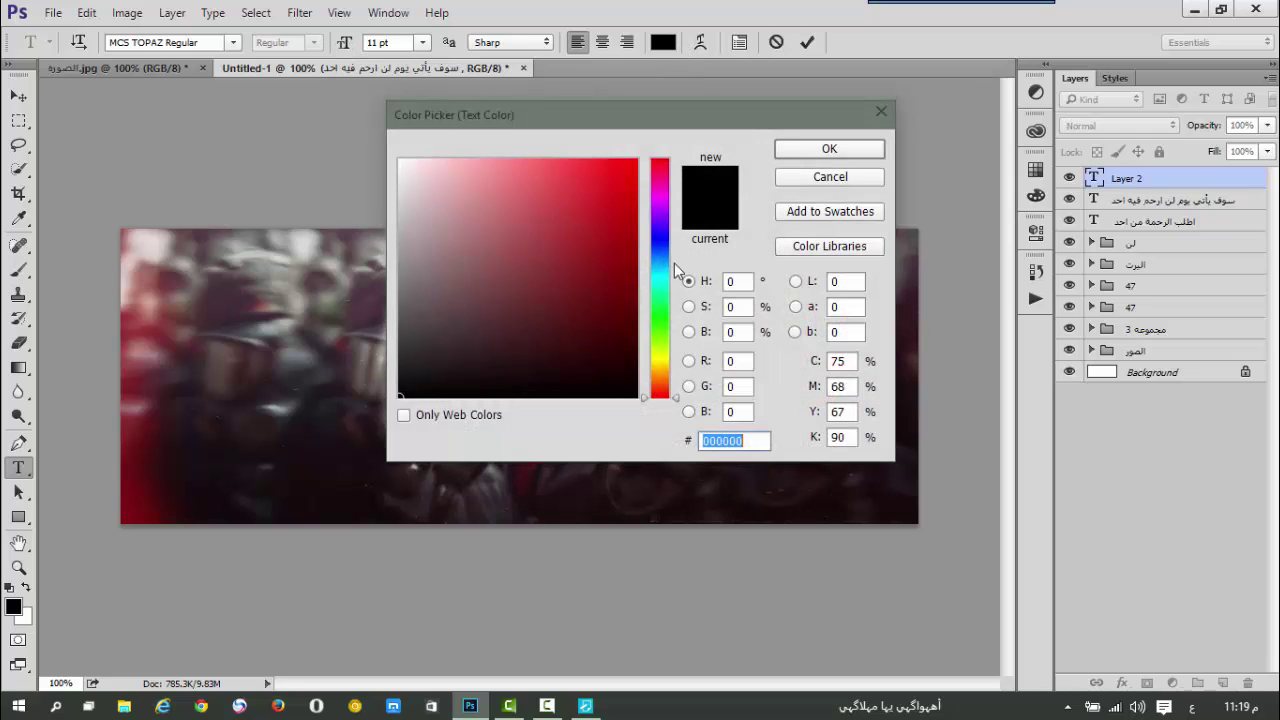
pyautogui.click(657, 360)
pyautogui.moveTo(634, 262); pyautogui.dragTo(639, 159)
pyautogui.click(777, 146)
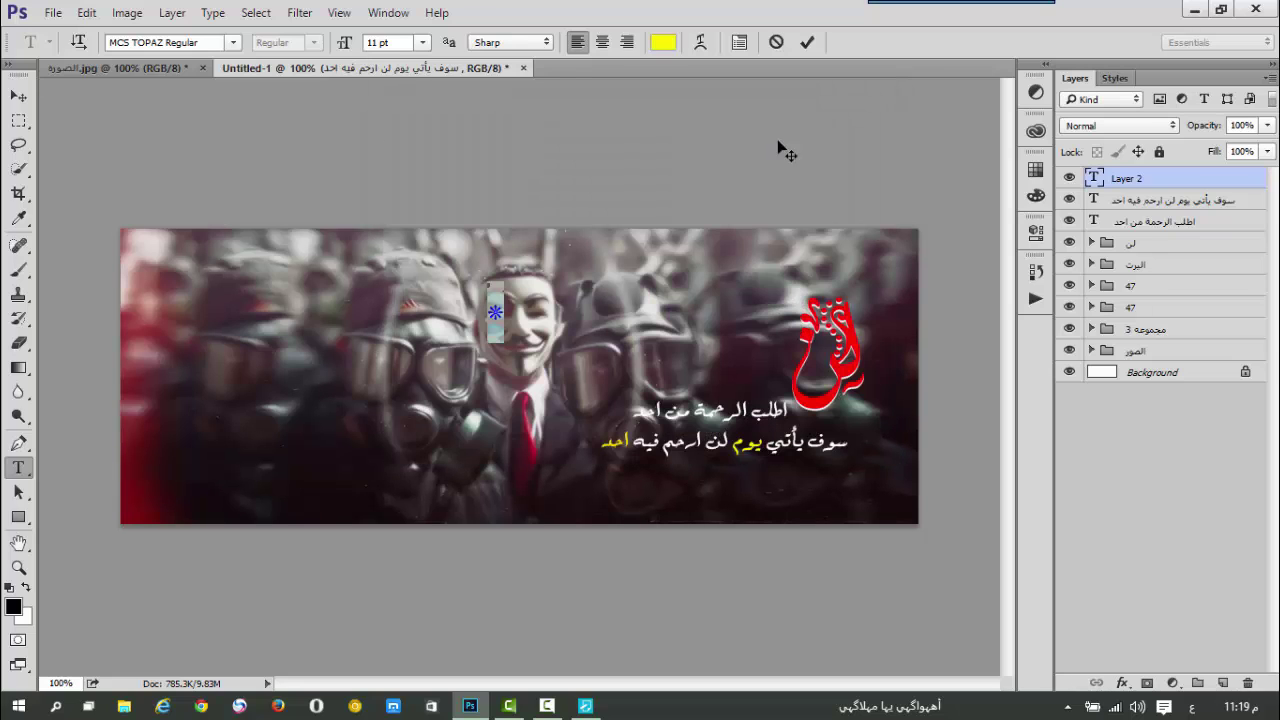
pyautogui.click(18, 95)
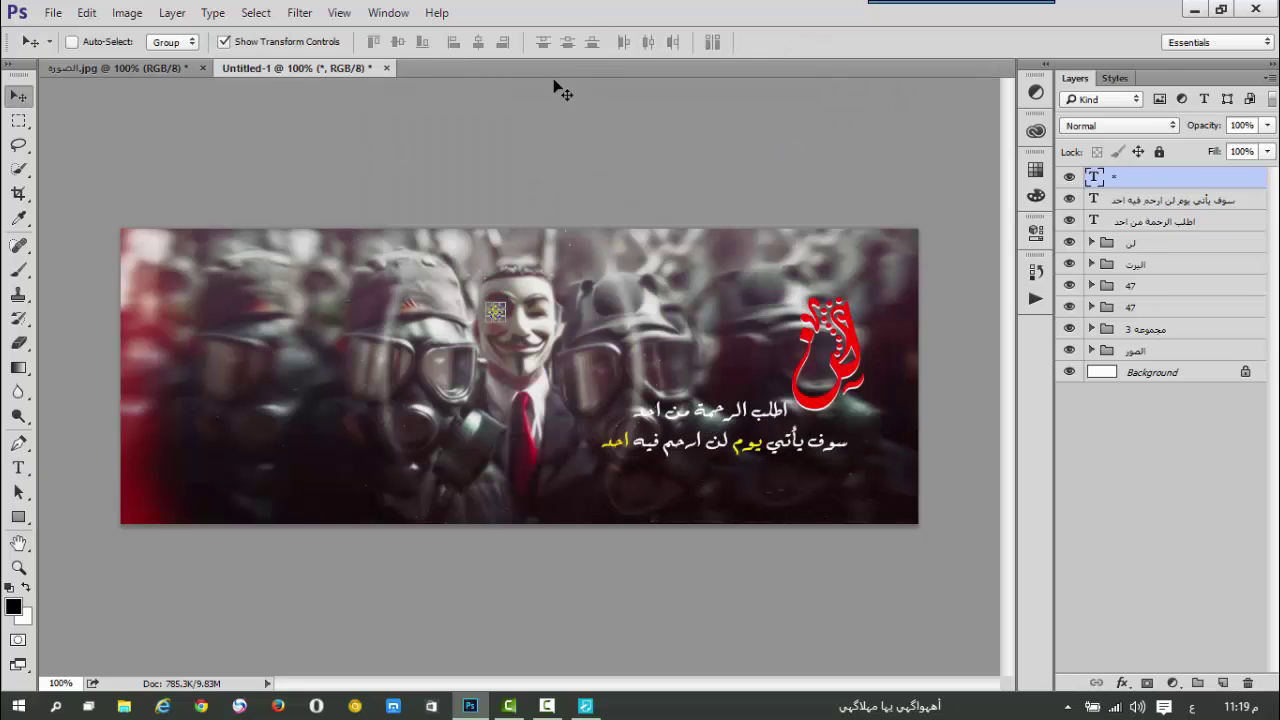
# Step: Add a 1 px black inside stroke to the asterisk layer and collapse its effects list
pyautogui.doubleClick(1192, 187)
pyautogui.click(371, 219)
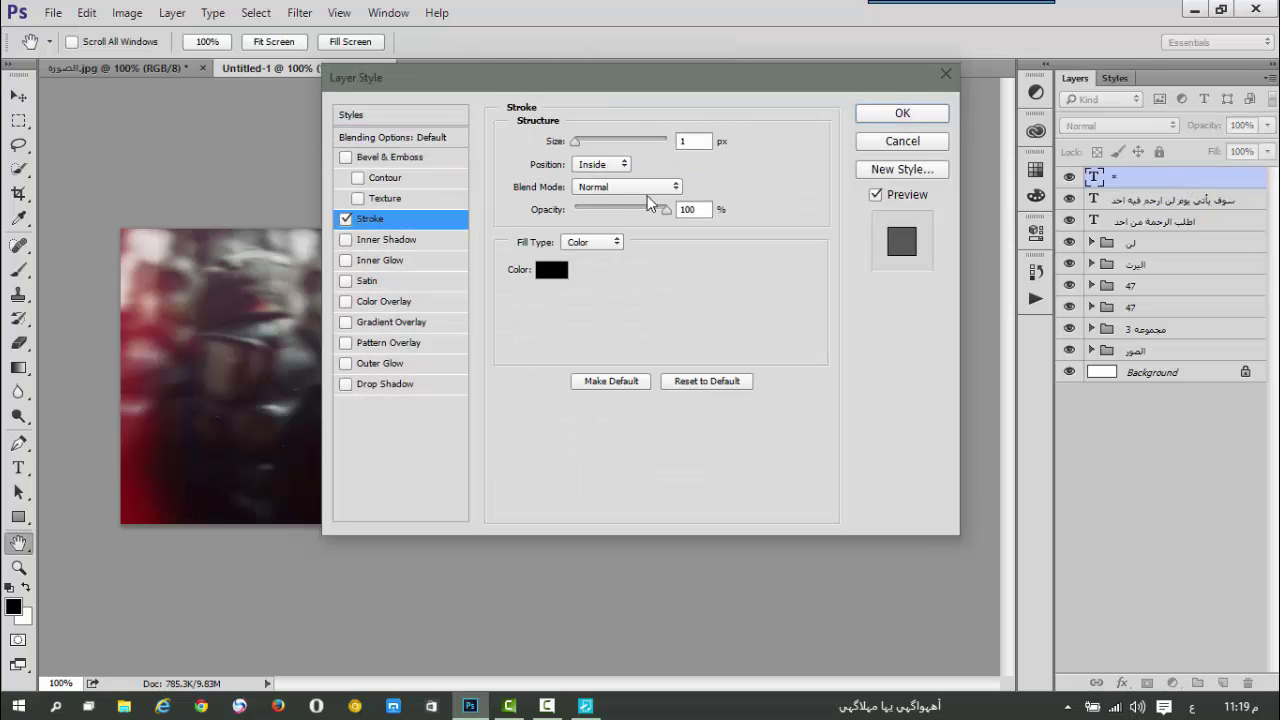
pyautogui.click(880, 116)
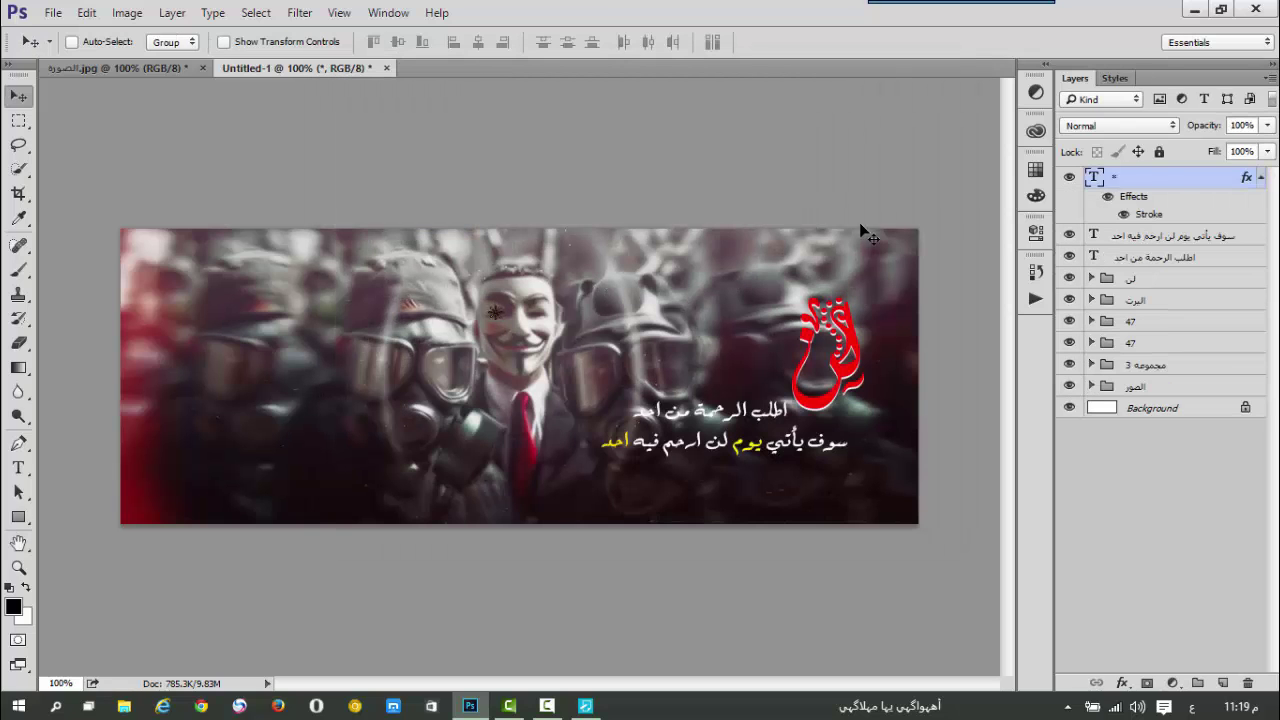
pyautogui.click(1261, 177)
# Step: Change the asterisk's stroke position to Outside
pyautogui.doubleClick(1192, 177)
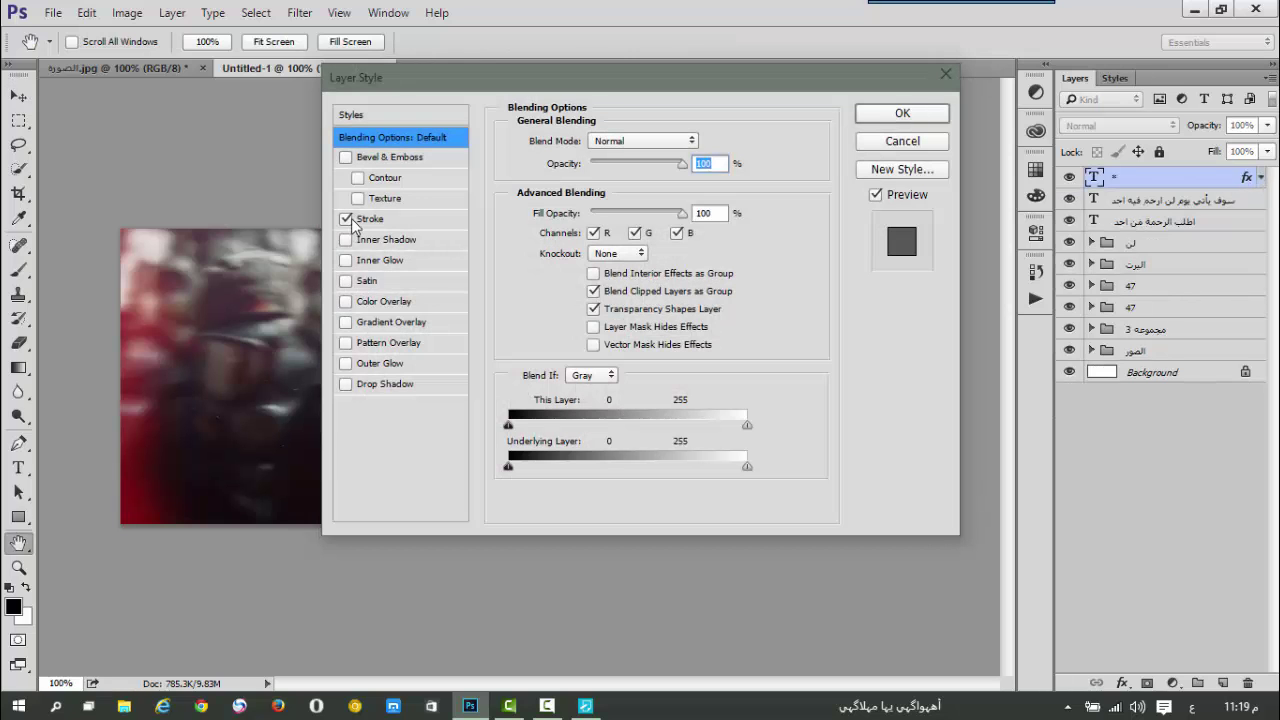
pyautogui.moveTo(624, 91); pyautogui.dragTo(900, 76)
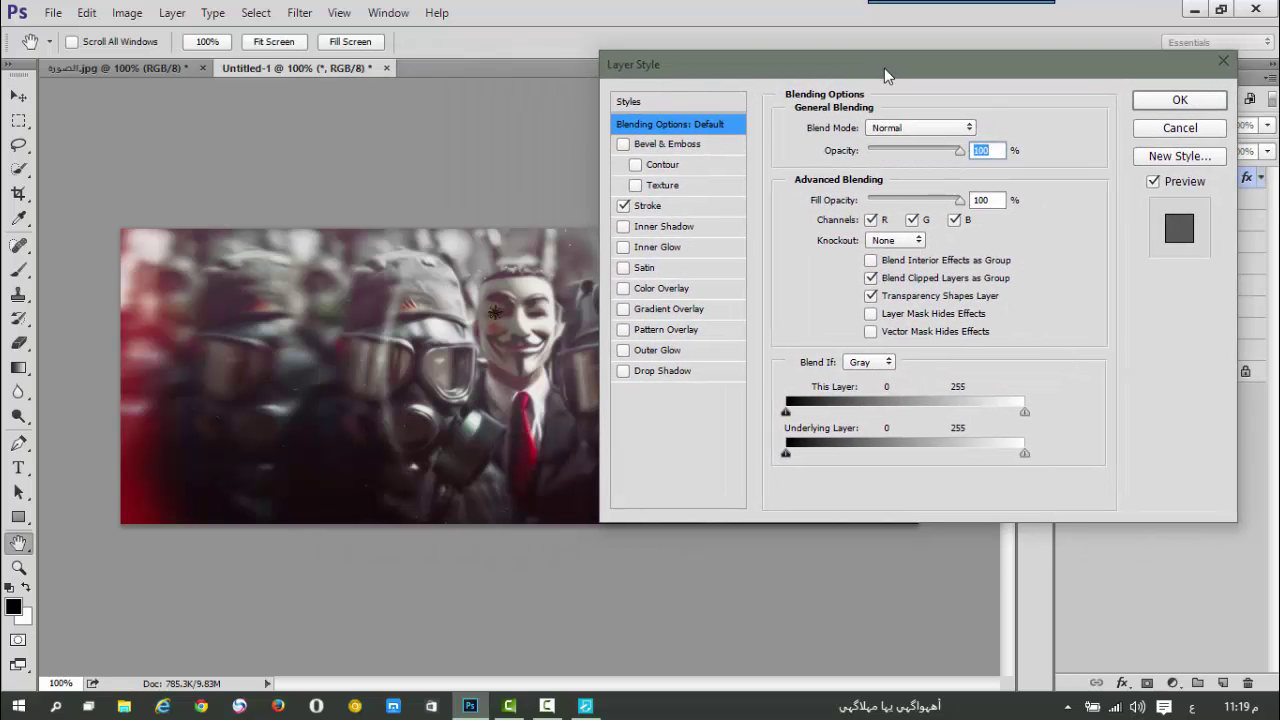
pyautogui.click(692, 207)
pyautogui.click(880, 151)
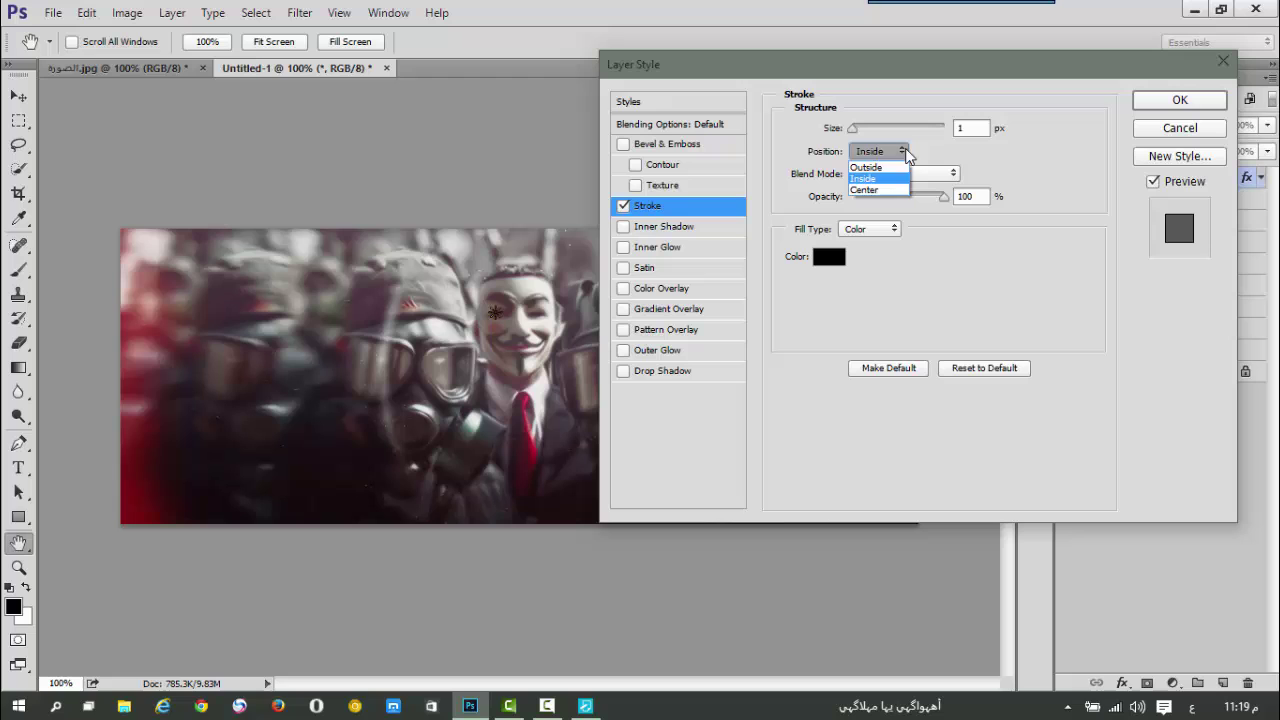
pyautogui.click(884, 166)
pyautogui.click(1185, 108)
# Step: Move the asterisk to the left end of the اطلب الرحمة من احد line and bring the لن group above all other layers
pyautogui.press('v')
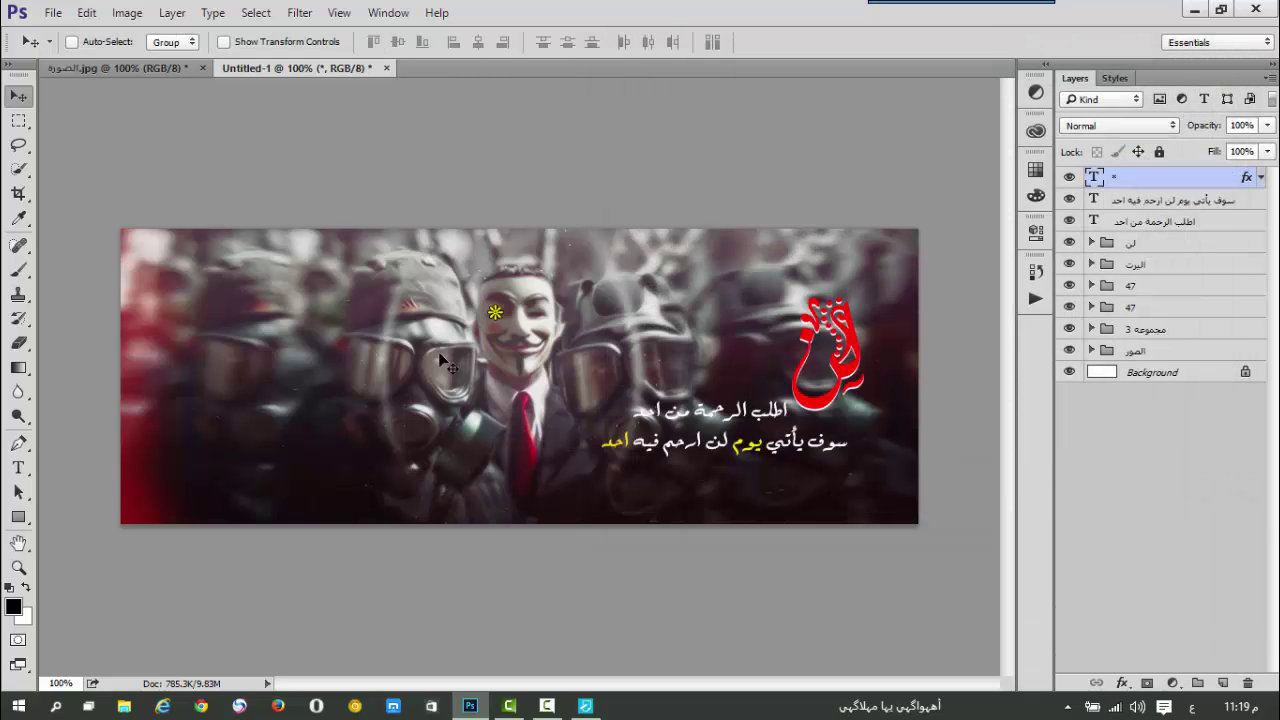
pyautogui.moveTo(523, 319); pyautogui.dragTo(647, 422)
pyautogui.moveTo(1162, 250); pyautogui.dragTo(1130, 172)
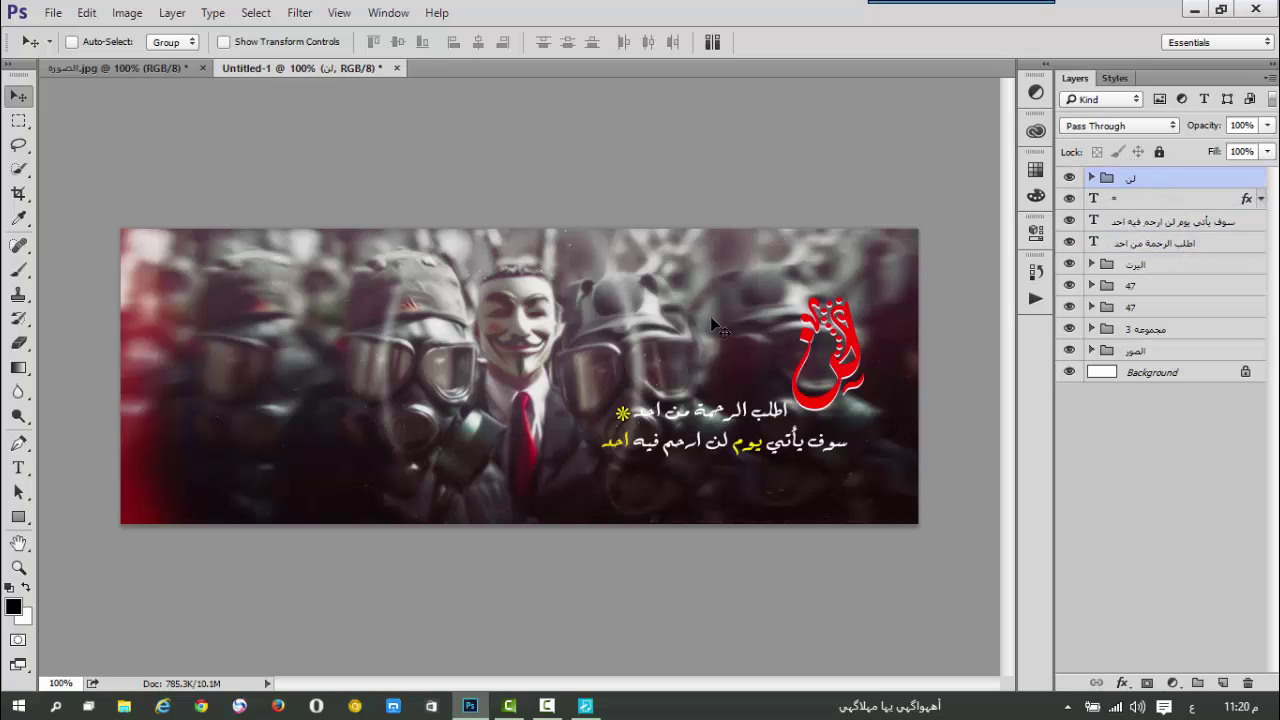
# Step: Try nudging the سوف يأتي يوم لن ارحم فيه احد line a few pixels to the left
pyautogui.click(1157, 230)
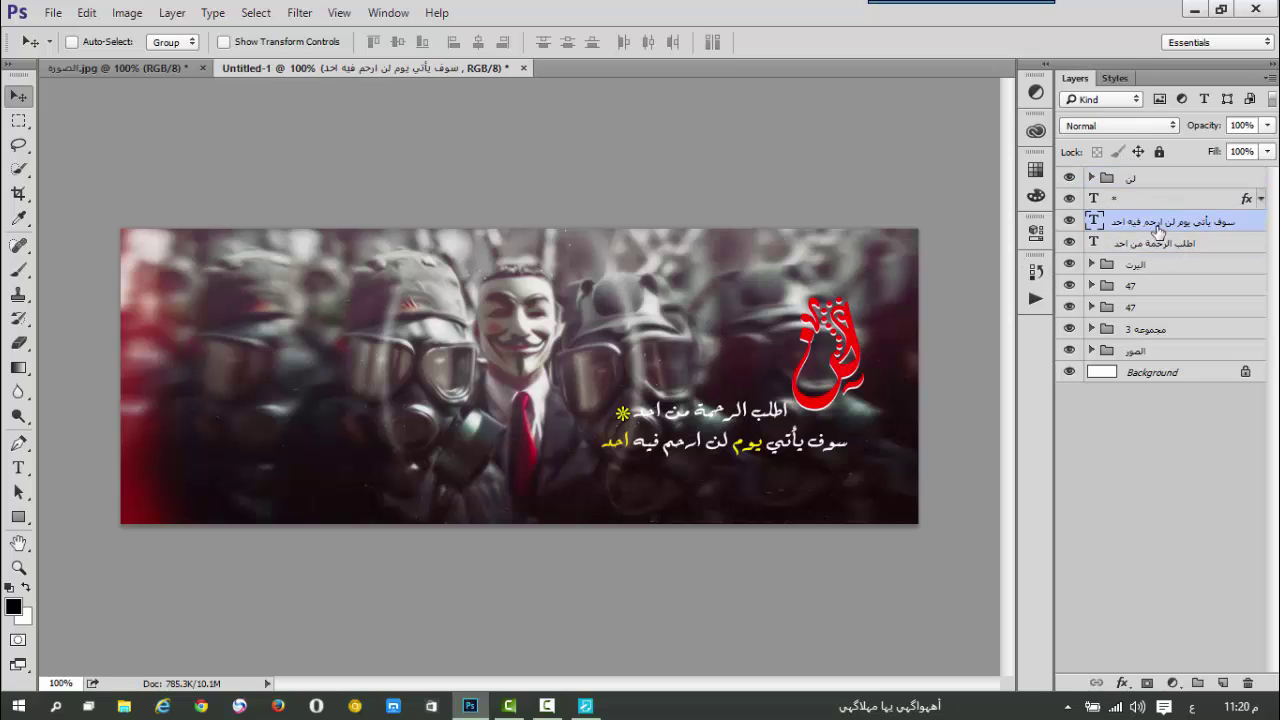
pyautogui.press('Left')
pyautogui.press('Left')
pyautogui.press('Left')
pyautogui.press('Left')
pyautogui.press('Left')
pyautogui.press('Left')
pyautogui.press('Left')
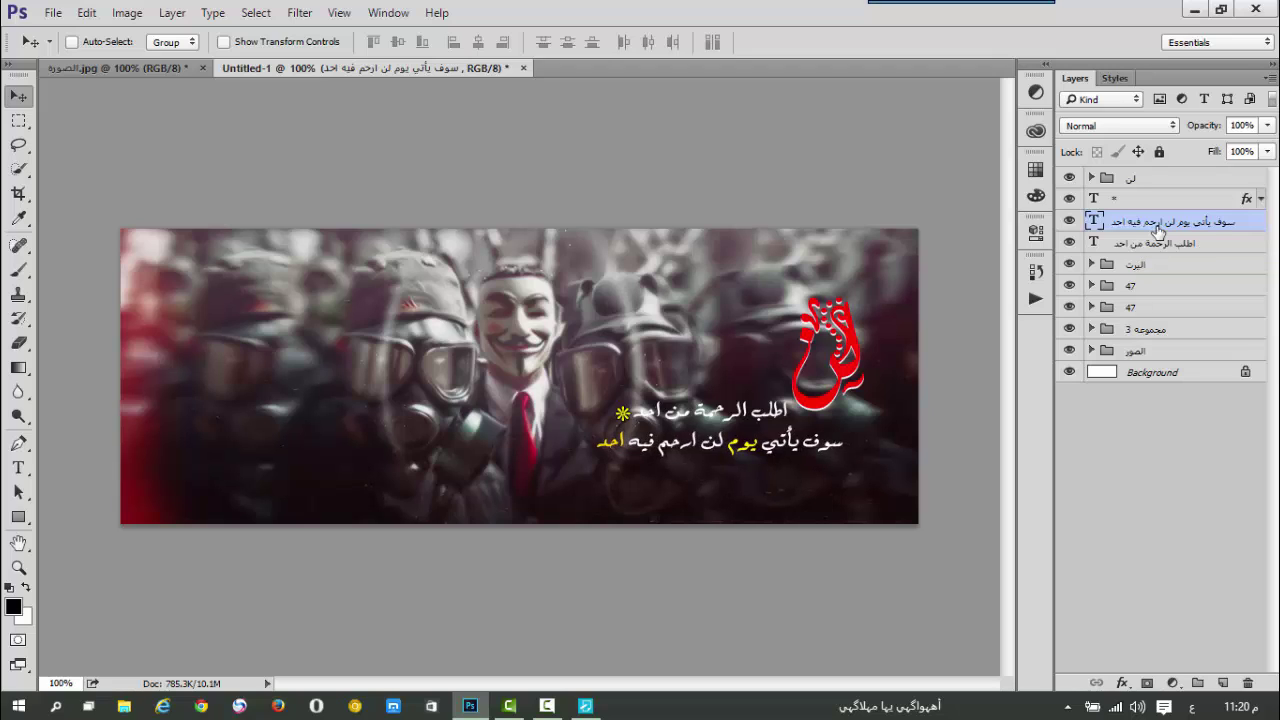
pyautogui.press('Right')
pyautogui.press('Right')
pyautogui.press('Right')
pyautogui.press('Right')
pyautogui.press('Right')
pyautogui.press('Right')
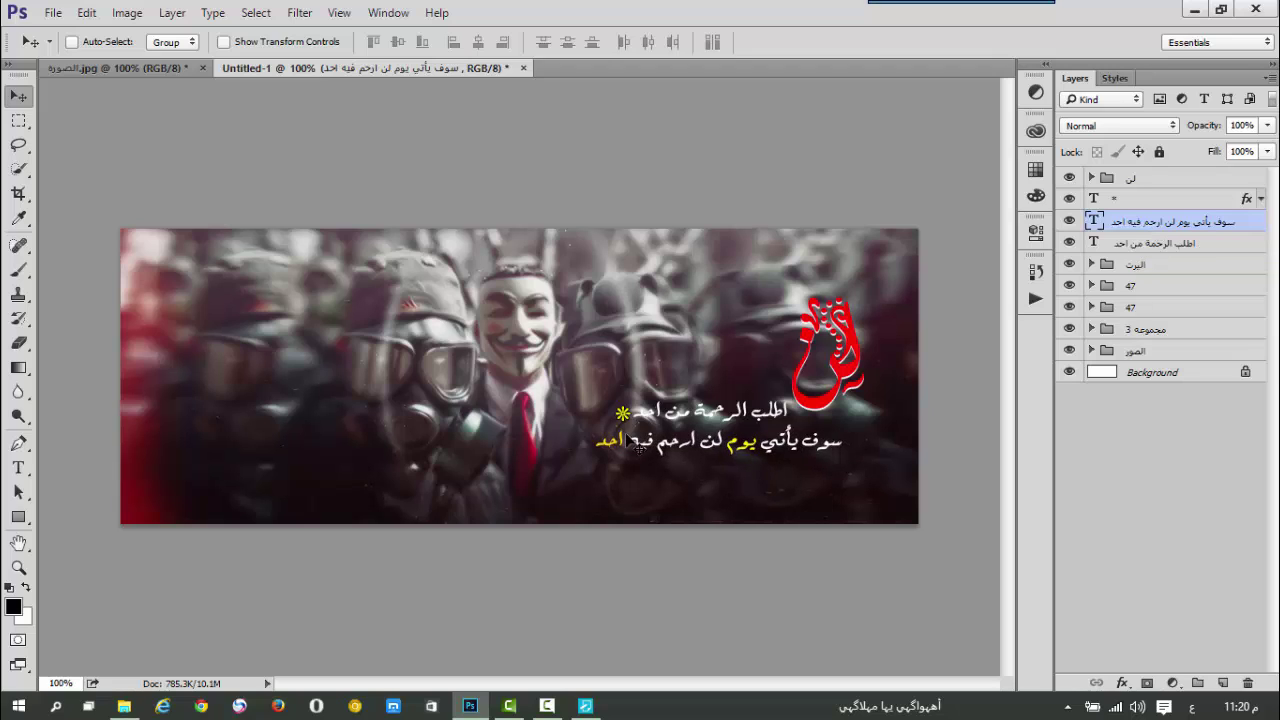
# Step: Reorder the text layers under the لن group: اطلب الرحمة من احد first, the سوف يأتي line second, the asterisk last
pyautogui.click(1130, 200)
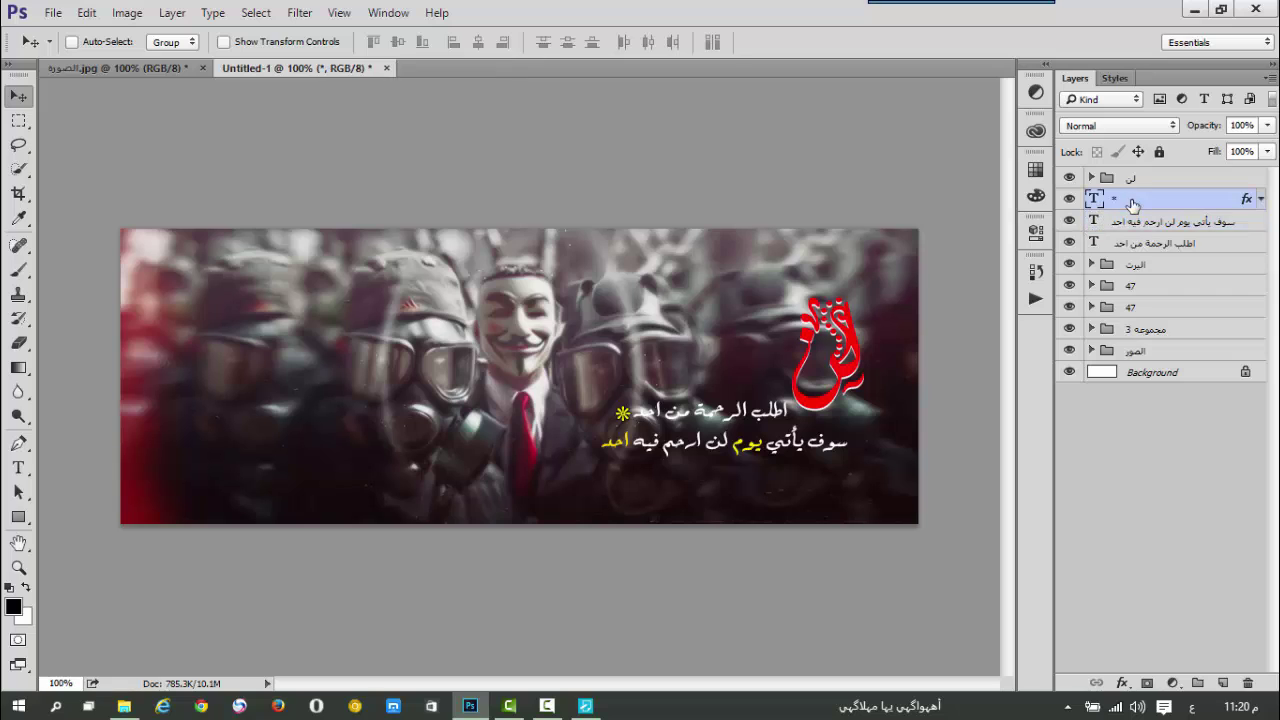
pyautogui.moveTo(762, 353)
pyautogui.mouseDown()
pyautogui.moveTo(720, 390)
pyautogui.moveTo(725, 372)
pyautogui.moveTo(780, 356)
pyautogui.moveTo(761, 352)
pyautogui.mouseUp()
pyautogui.moveTo(1200, 243); pyautogui.dragTo(1177, 218)
# Step: Nudge the اطلب الرحمة من احد line up several pixels, closer alongside the لن calligraphy
pyautogui.click(1168, 203)
pyautogui.press('Up')
pyautogui.press('Up')
pyautogui.press('Up')
pyautogui.press('Up')
pyautogui.press('Up')
pyautogui.press('Up')
pyautogui.press('Up')
pyautogui.press('Up')
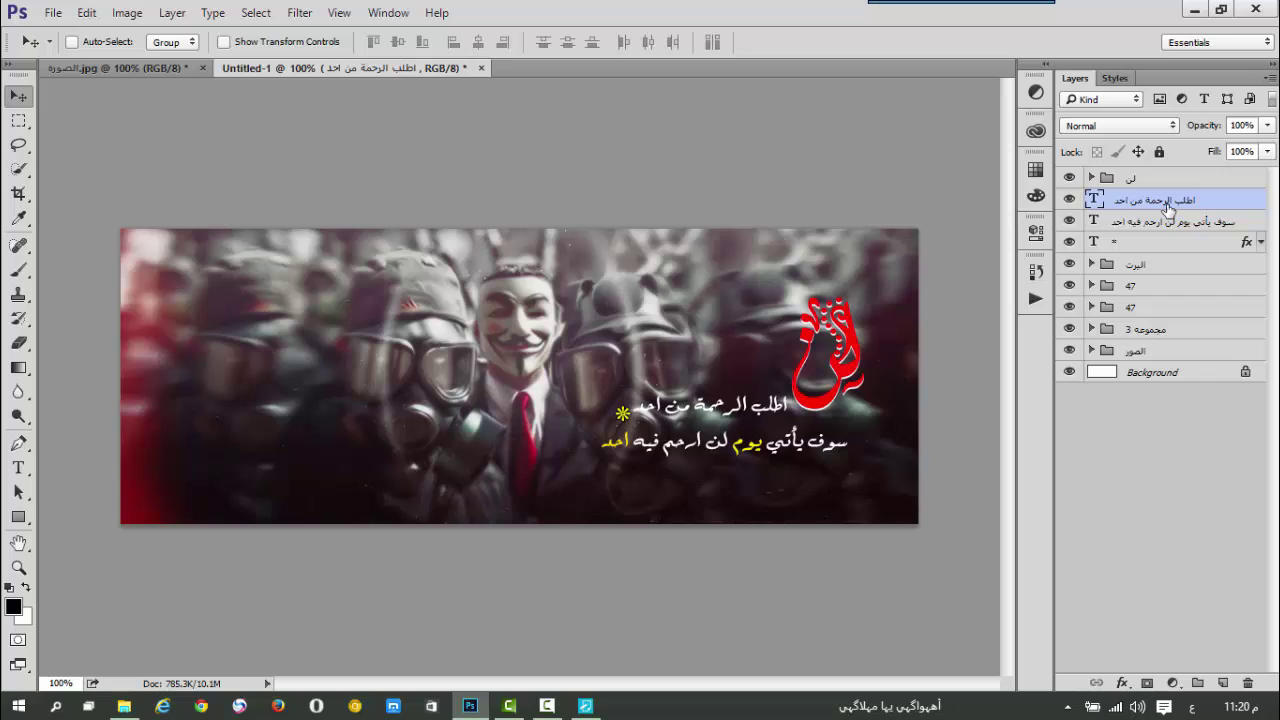
pyautogui.press('Up')
pyautogui.press('Up')
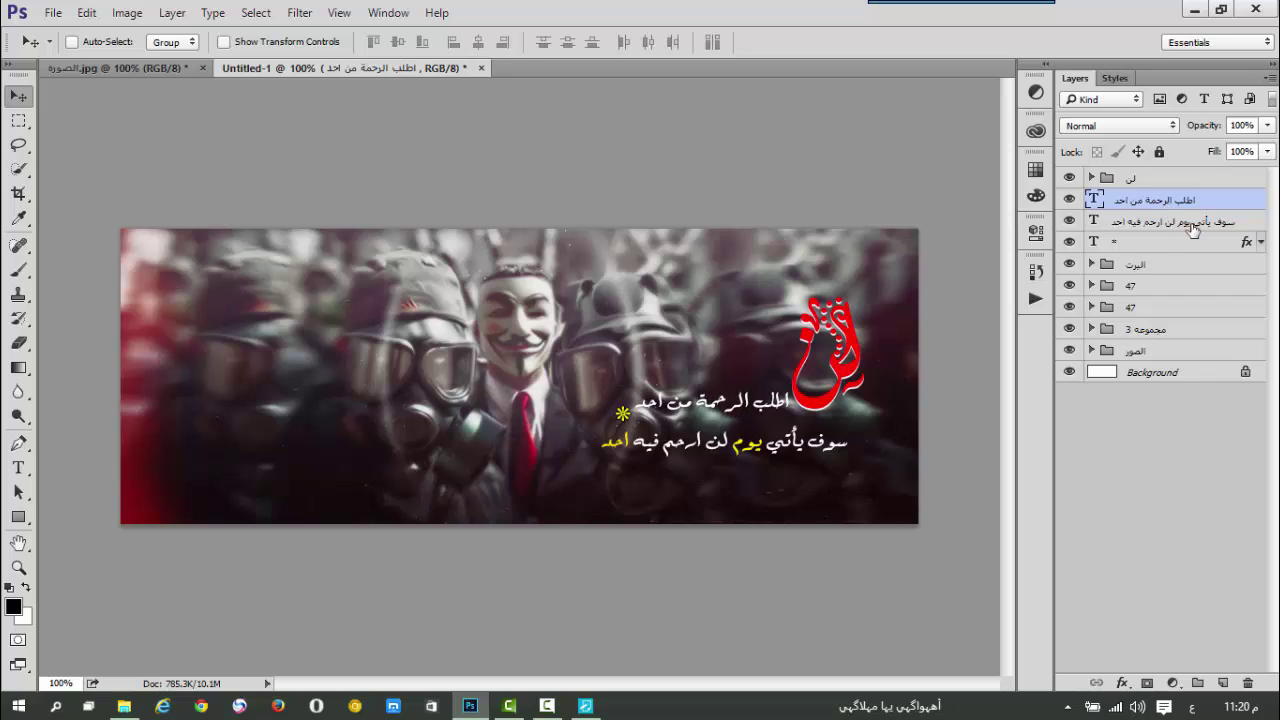
# Step: Nudge the سوف يأتي line up closer to the line above, and raise the asterisk level with the upper line
pyautogui.click(1193, 229)
pyautogui.press('Up')
pyautogui.press('Up')
pyautogui.press('Up')
pyautogui.press('Up')
pyautogui.press('Up')
pyautogui.press('Up')
pyautogui.press('Up')
pyautogui.press('Up')
pyautogui.press('Up')
pyautogui.press('Up')
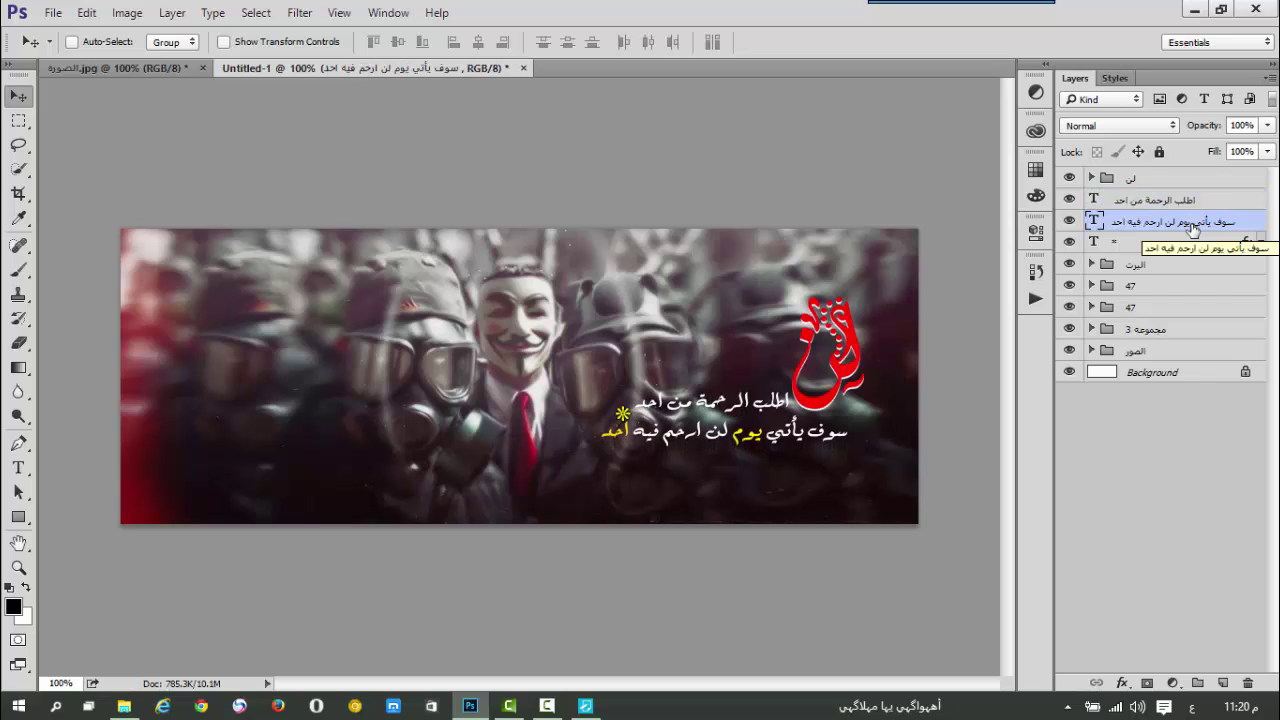
pyautogui.click(1177, 246)
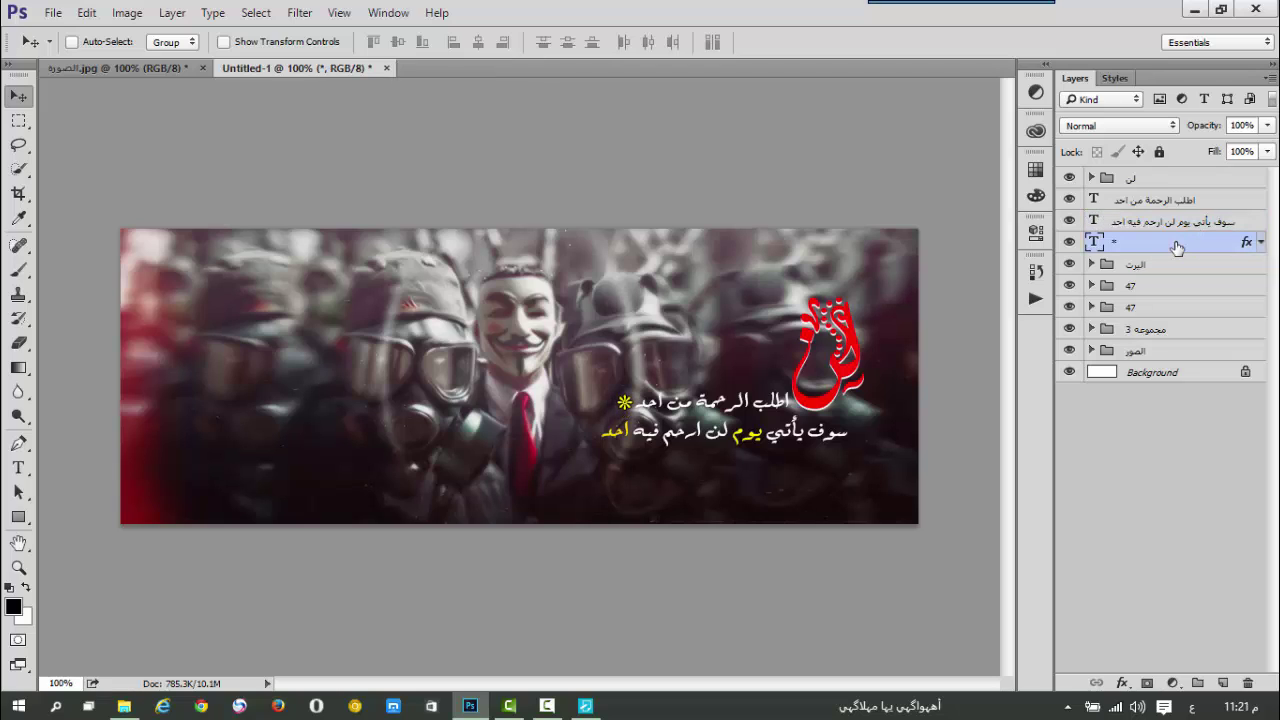
# Step: Group the two text line layers with the asterisk layer and name the group الكتابة
pyautogui.keyDown('shift'); pyautogui.click(1141, 203); pyautogui.keyUp('shift')
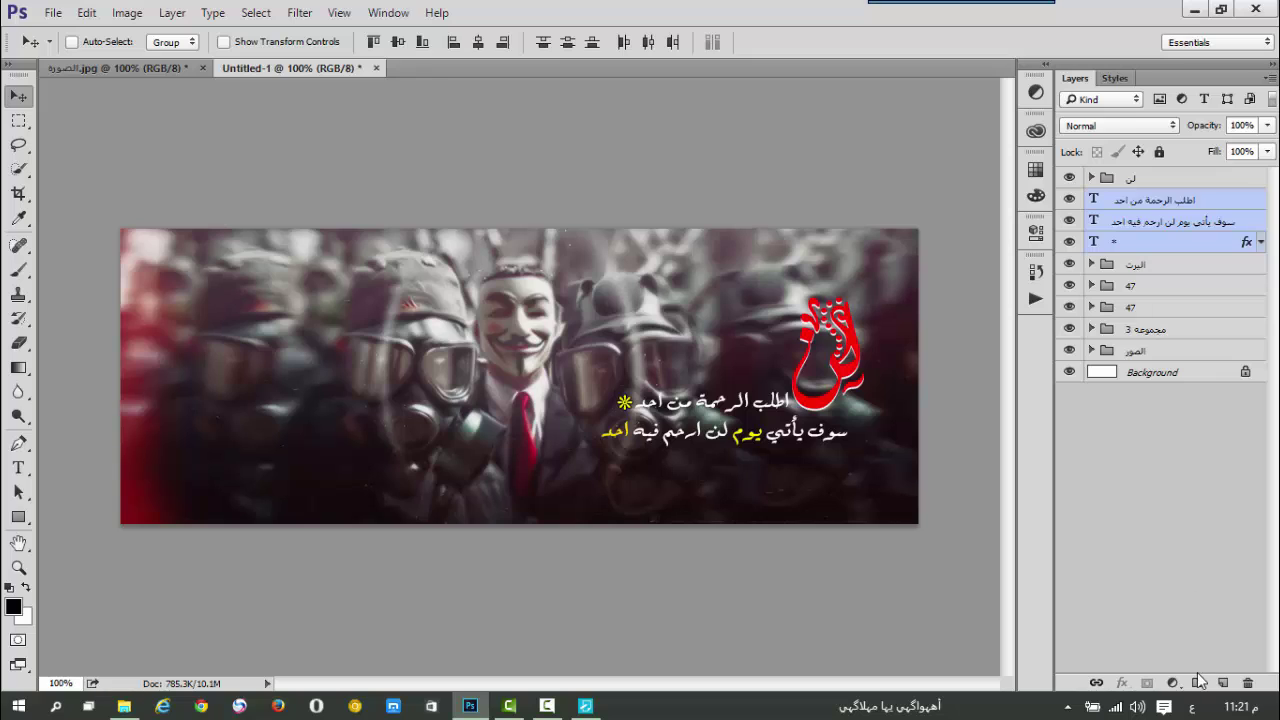
pyautogui.hotkey('ctrl', 'g')
pyautogui.doubleClick(1138, 201)
pyautogui.write('لل')
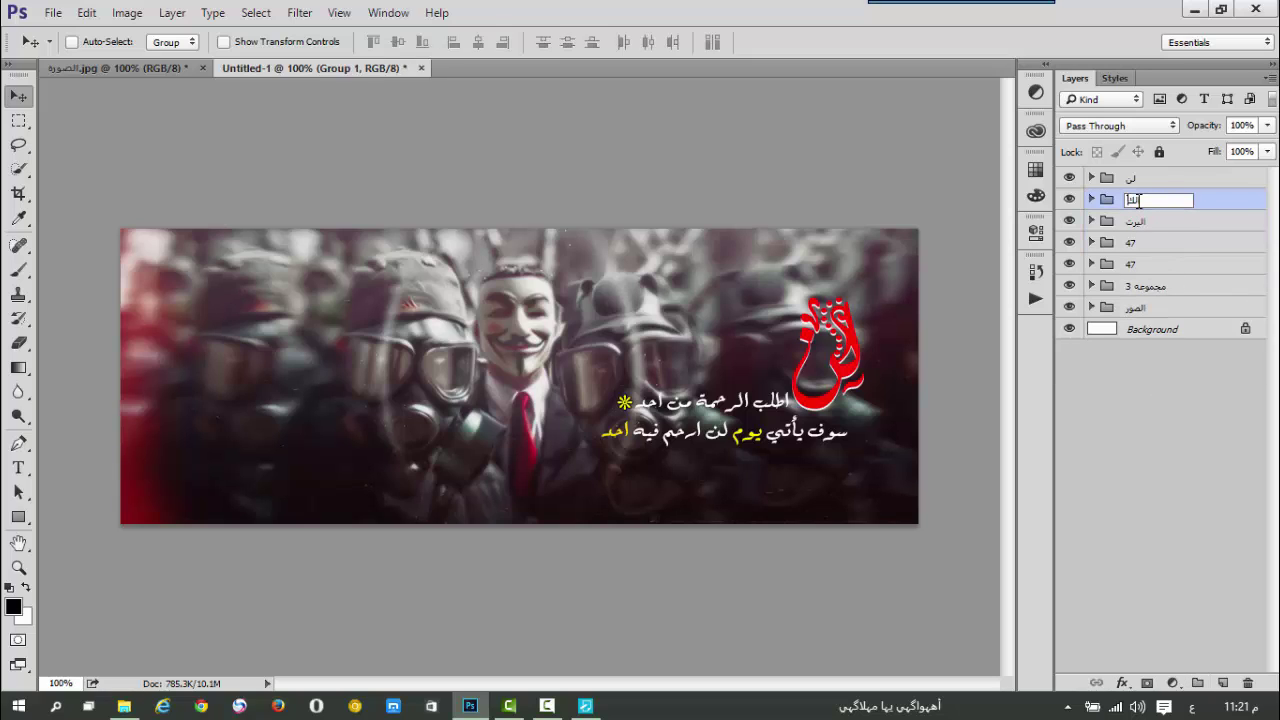
pyautogui.write('تابة')
pyautogui.press('Return')
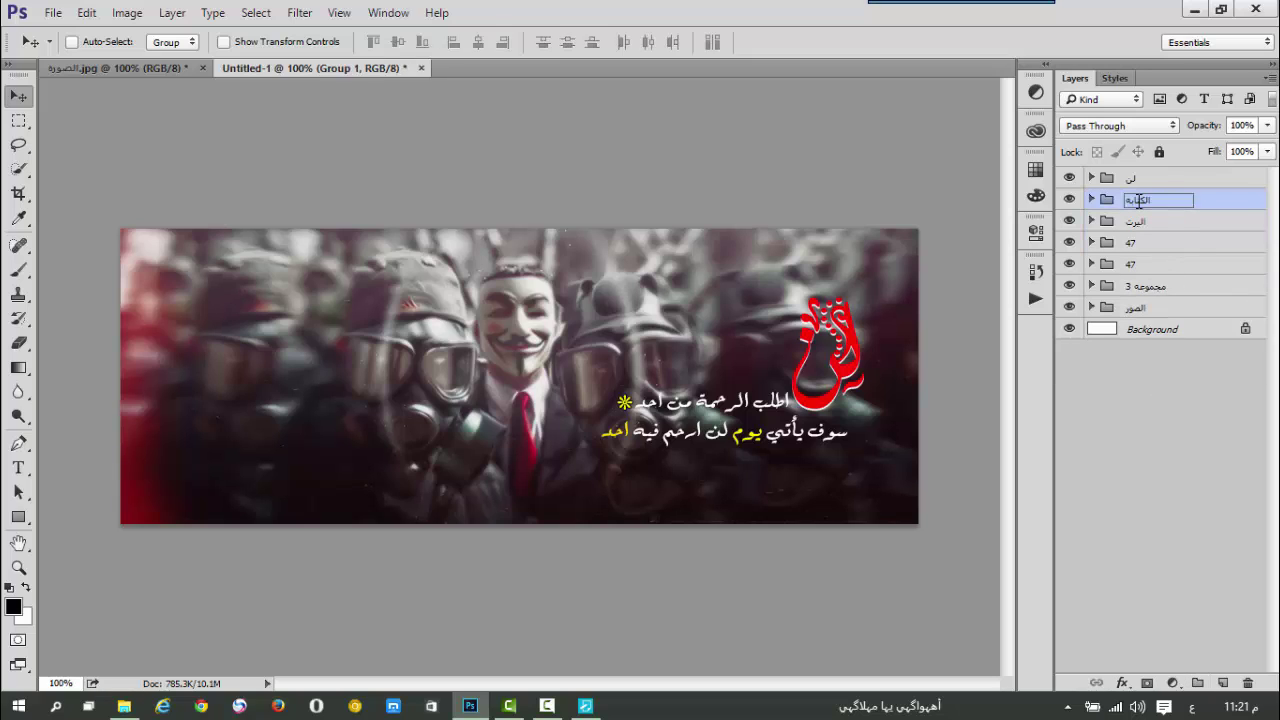
# Step: Duplicate the two Arabic text line layers inside the الكتابه group and place the copies beneath the originals, above the asterisk layer
pyautogui.click(1170, 180)
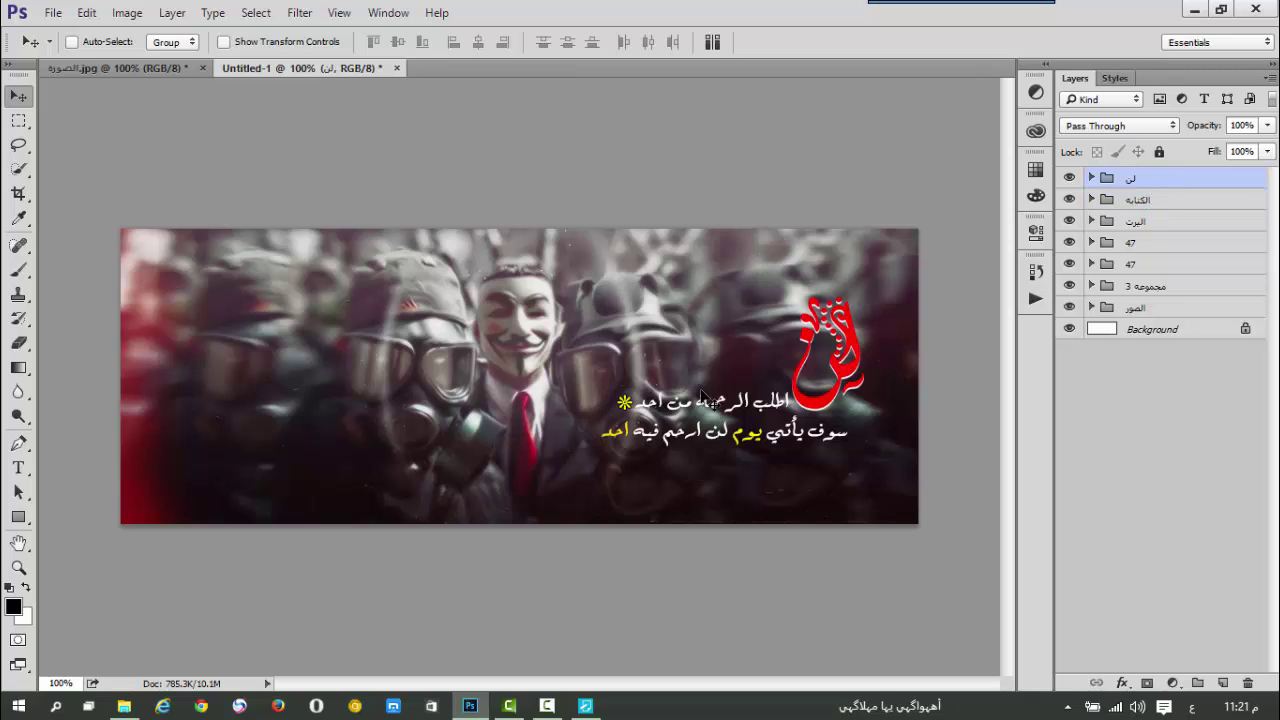
pyautogui.click(1091, 177)
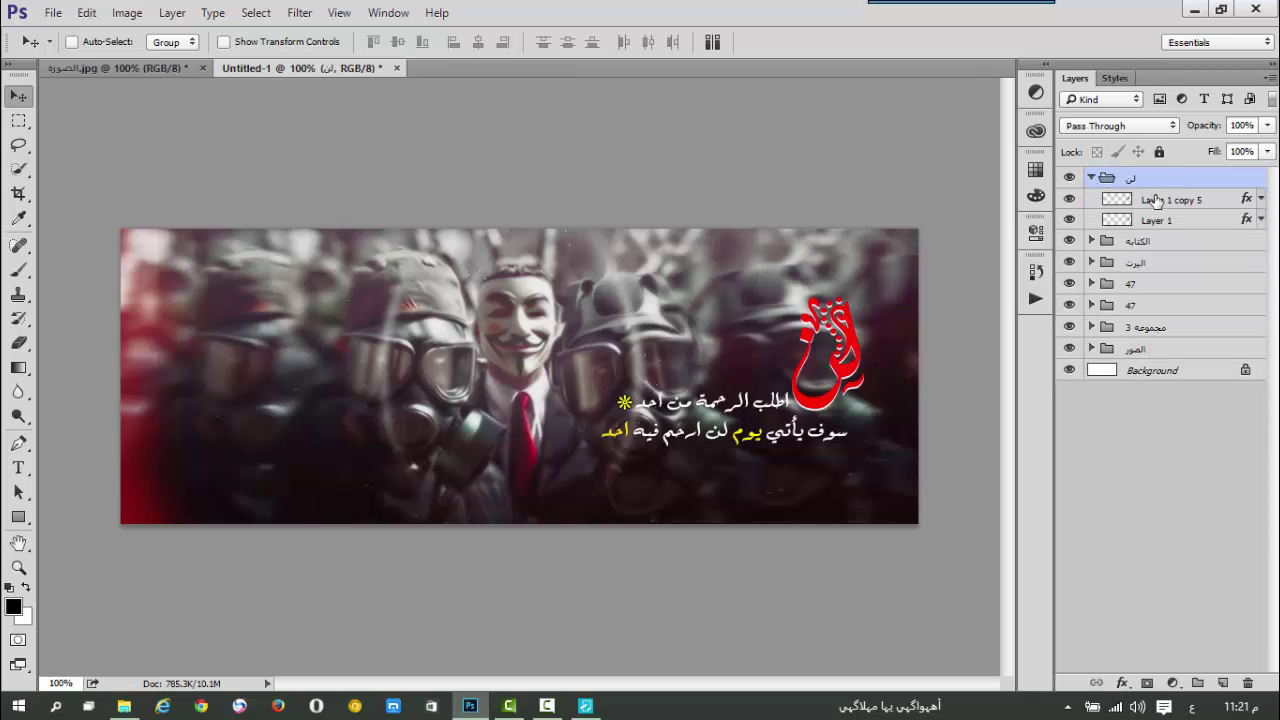
pyautogui.click(1091, 177)
pyautogui.click(1091, 199)
pyautogui.click(1155, 223)
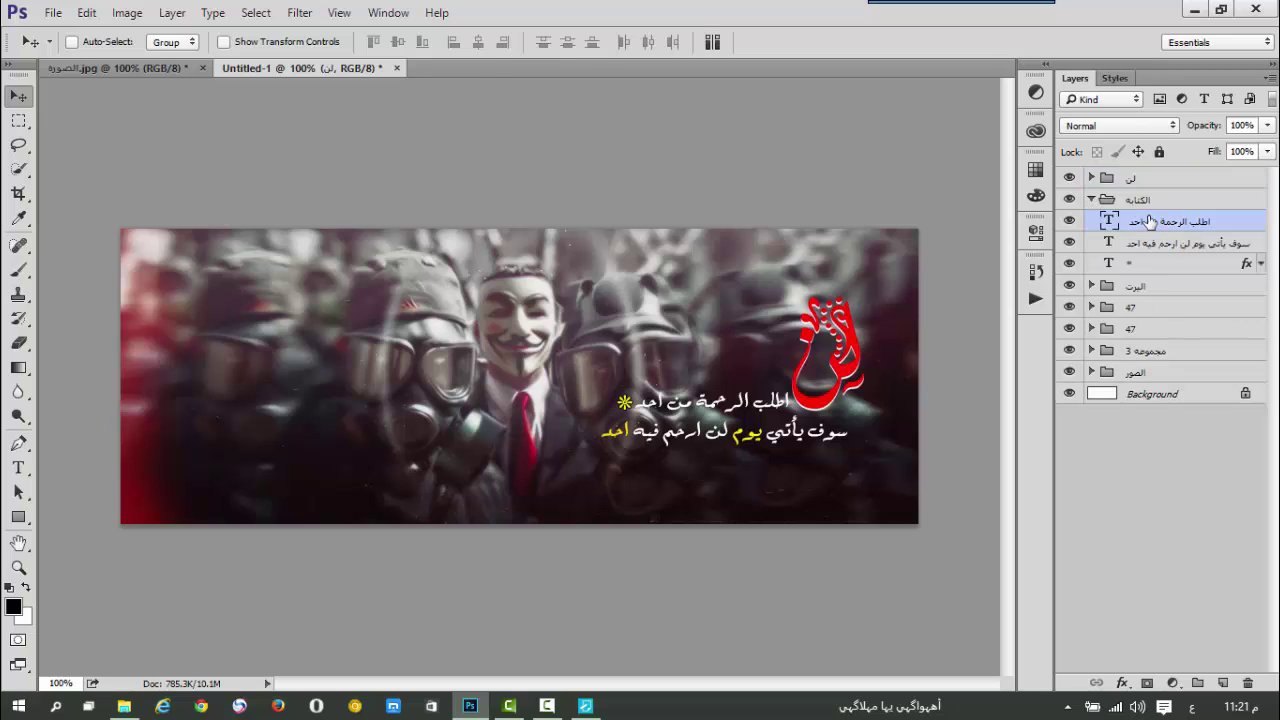
pyautogui.keyDown('shift'); pyautogui.click(1163, 244); pyautogui.keyUp('shift')
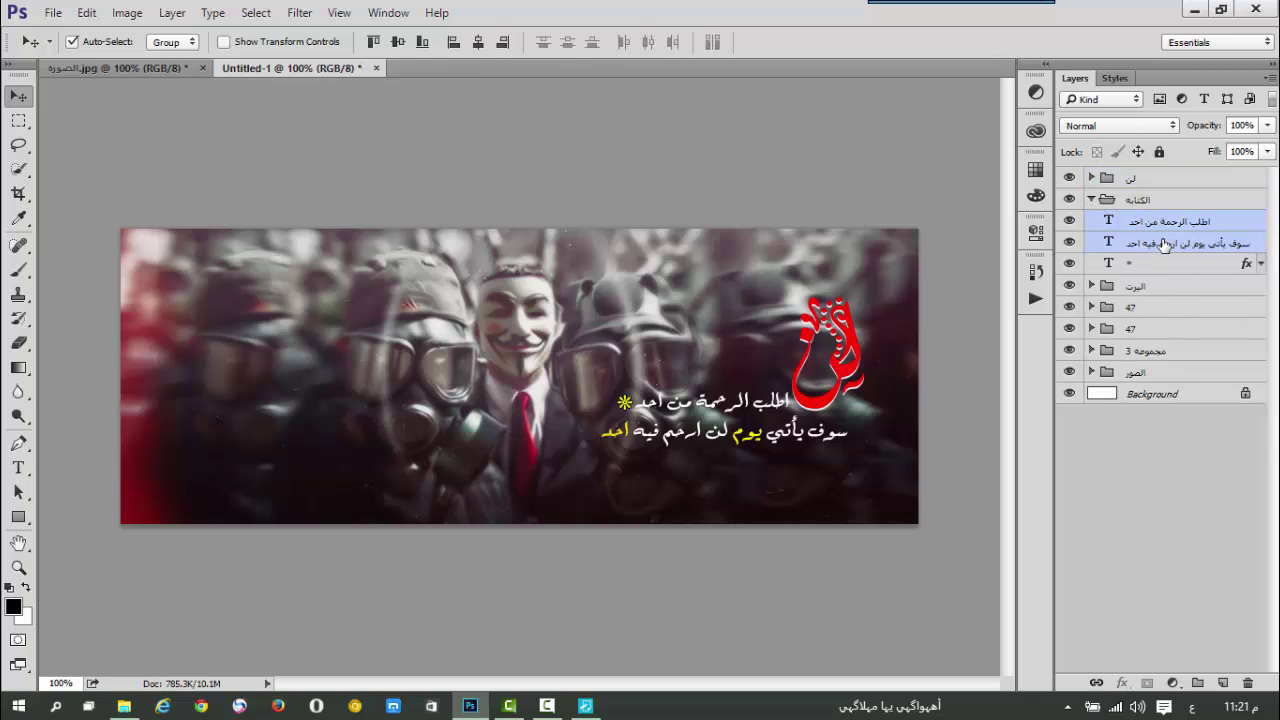
pyautogui.hotkey('ctrl', 'j')
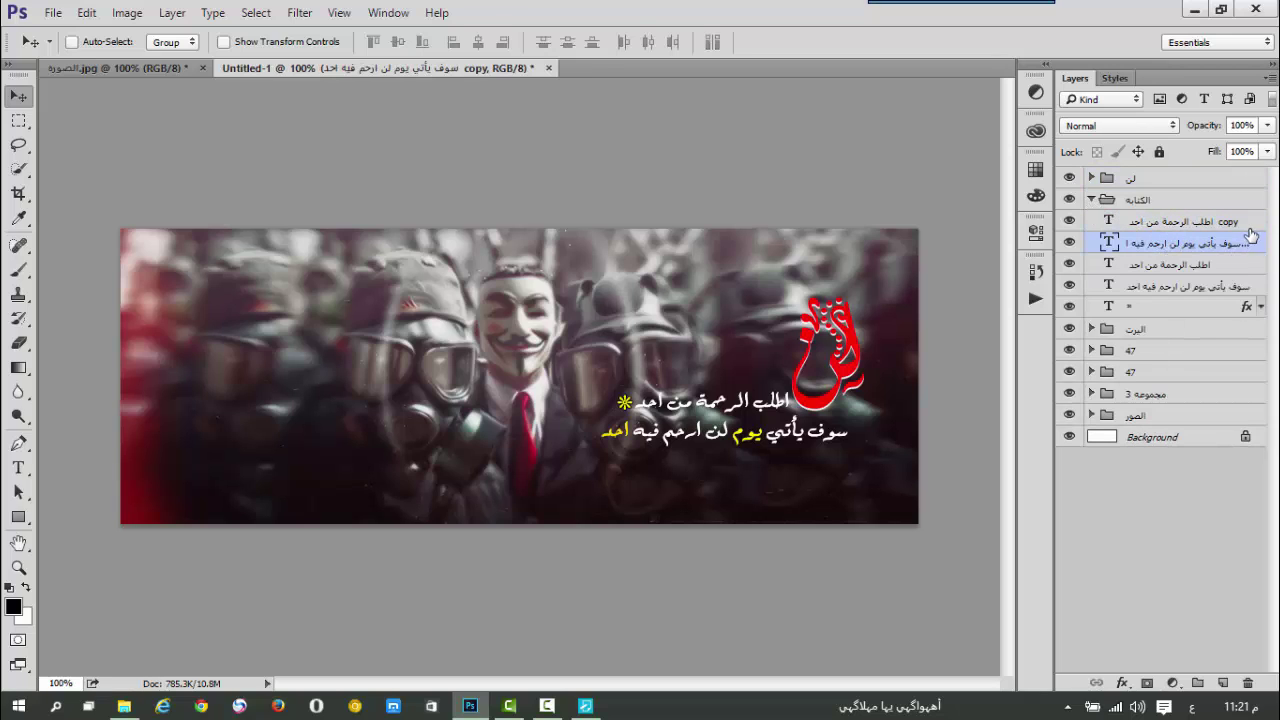
pyautogui.moveTo(1246, 228); pyautogui.dragTo(1222, 288)
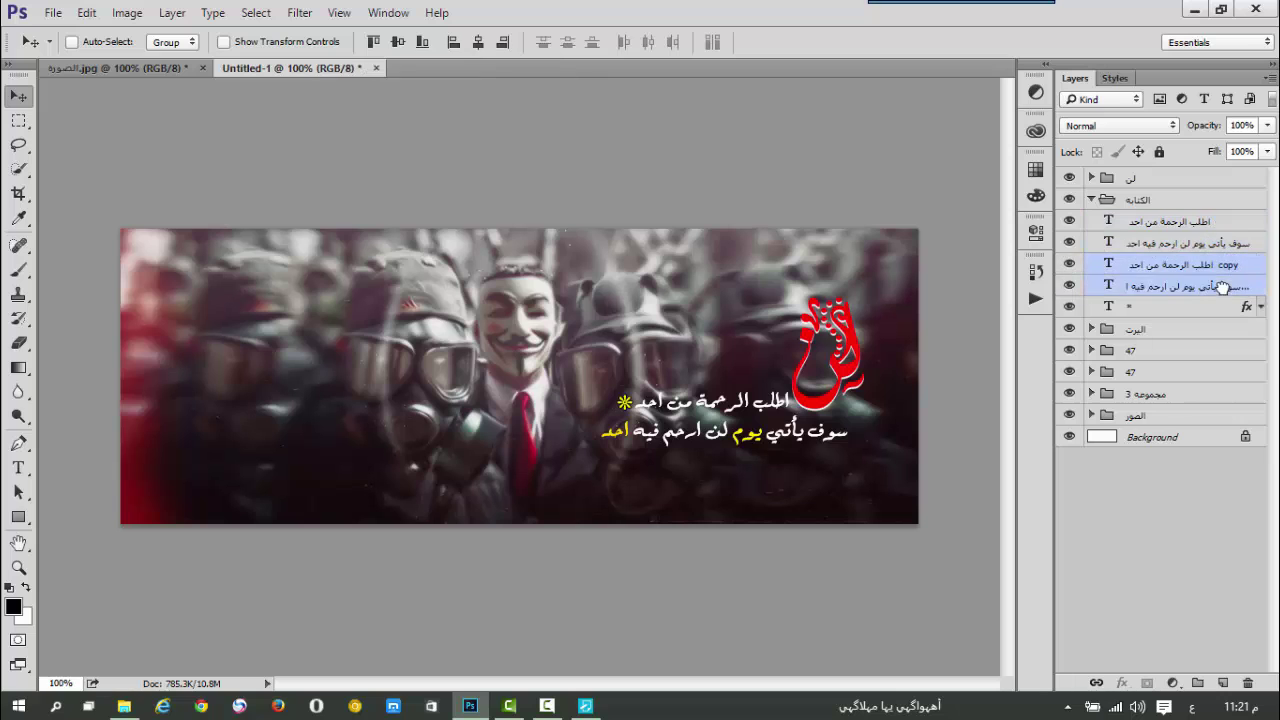
# Step: Add a red Color Overlay at 100% opacity to the copy of the اطلب الرحمة من احد layer
pyautogui.doubleClick(1249, 268)
pyautogui.click(663, 286)
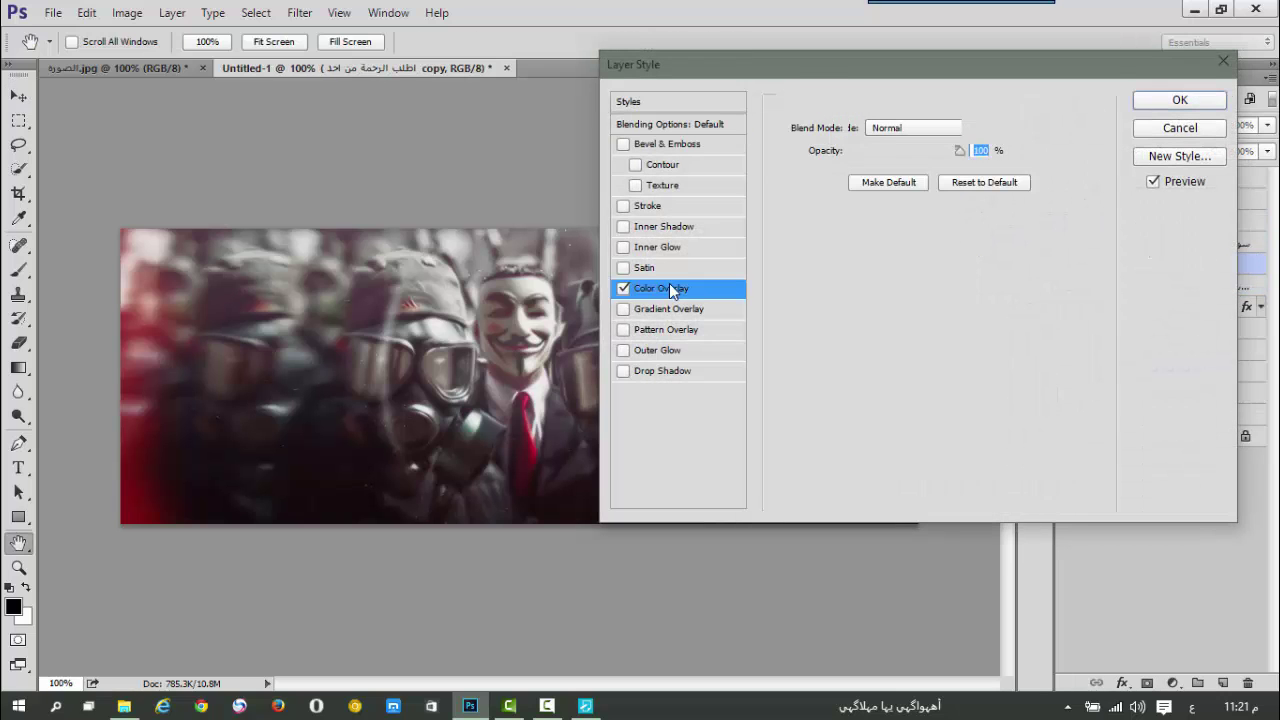
pyautogui.click(982, 133)
pyautogui.write('ff0000')
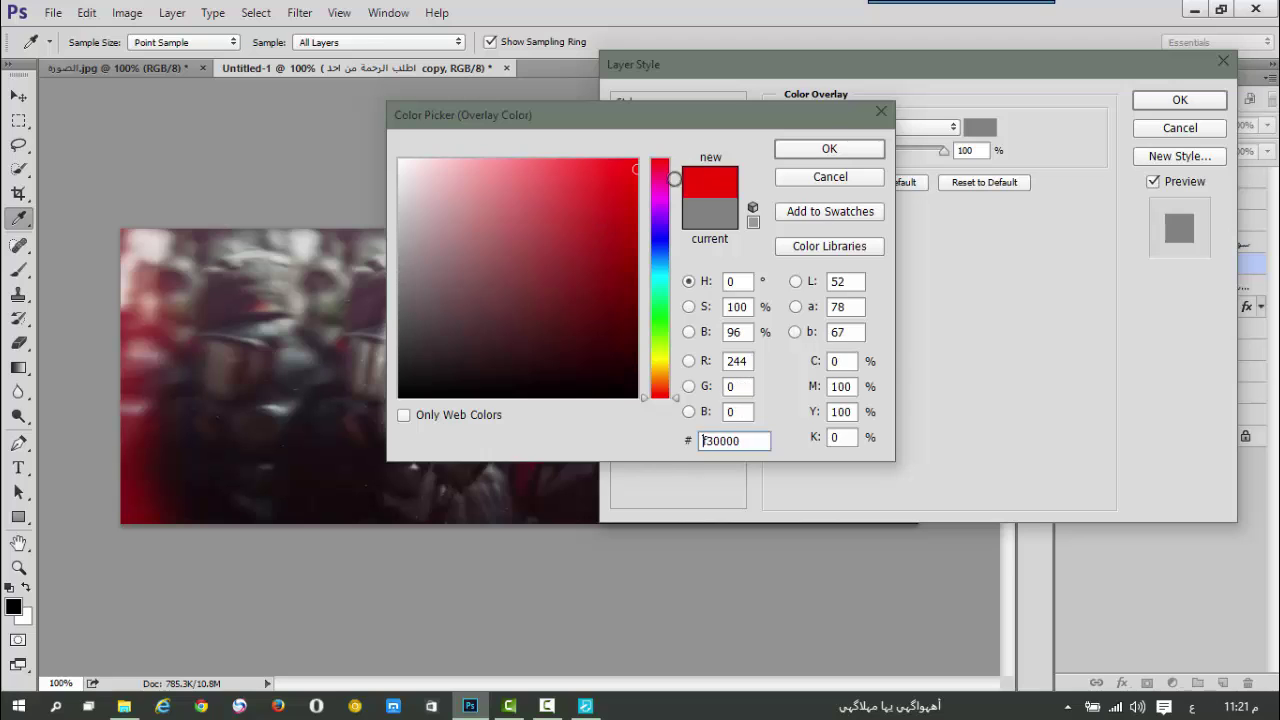
pyautogui.click(826, 148)
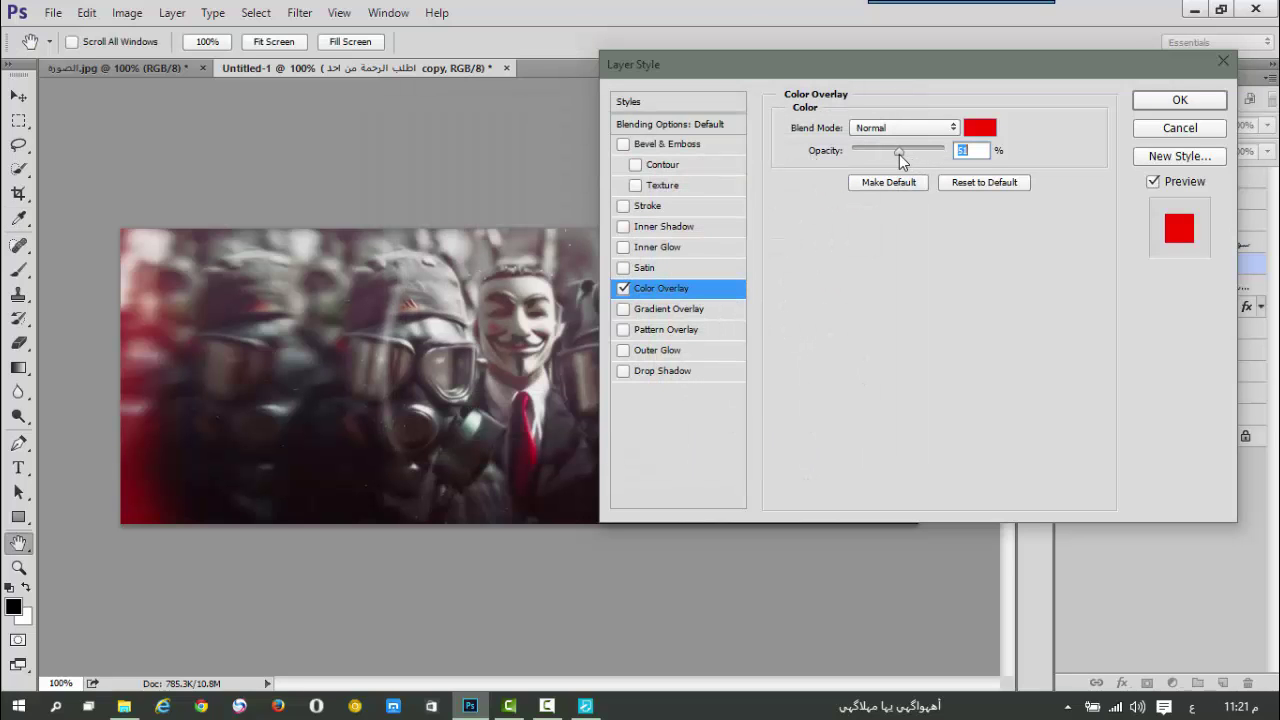
pyautogui.moveTo(899, 154); pyautogui.dragTo(944, 152)
pyautogui.click(1164, 106)
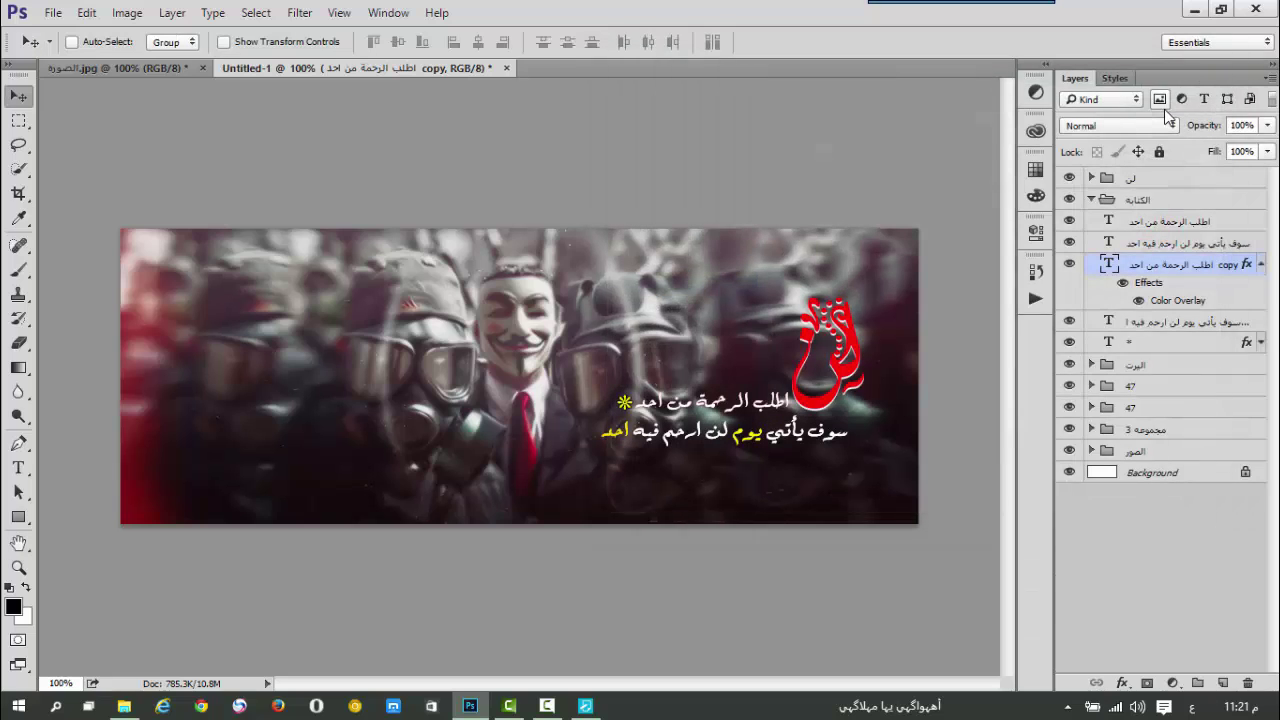
pyautogui.click(1260, 266)
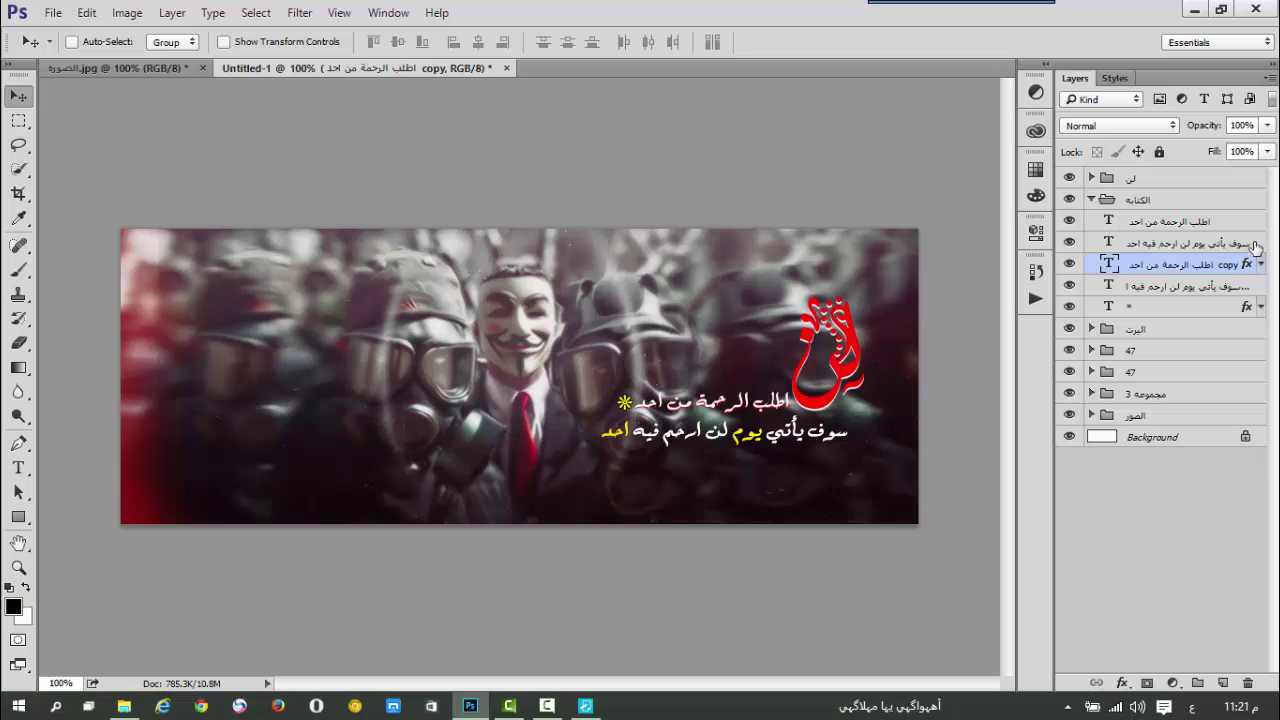
pyautogui.click(1264, 246)
pyautogui.doubleClick(1264, 246)
pyautogui.click(1234, 60)
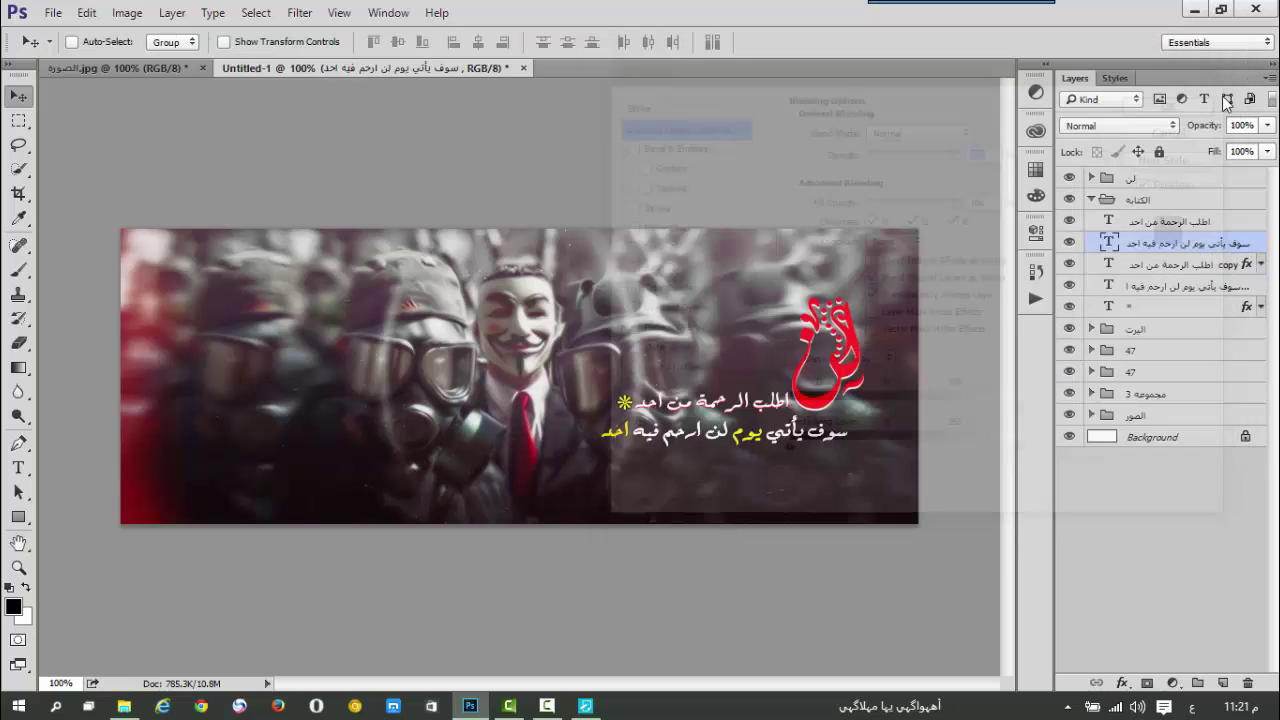
# Step: Add a red Color Overlay at 100% opacity to the copy of the سوف يأتي line layer
pyautogui.doubleClick(1262, 286)
pyautogui.click(661, 288)
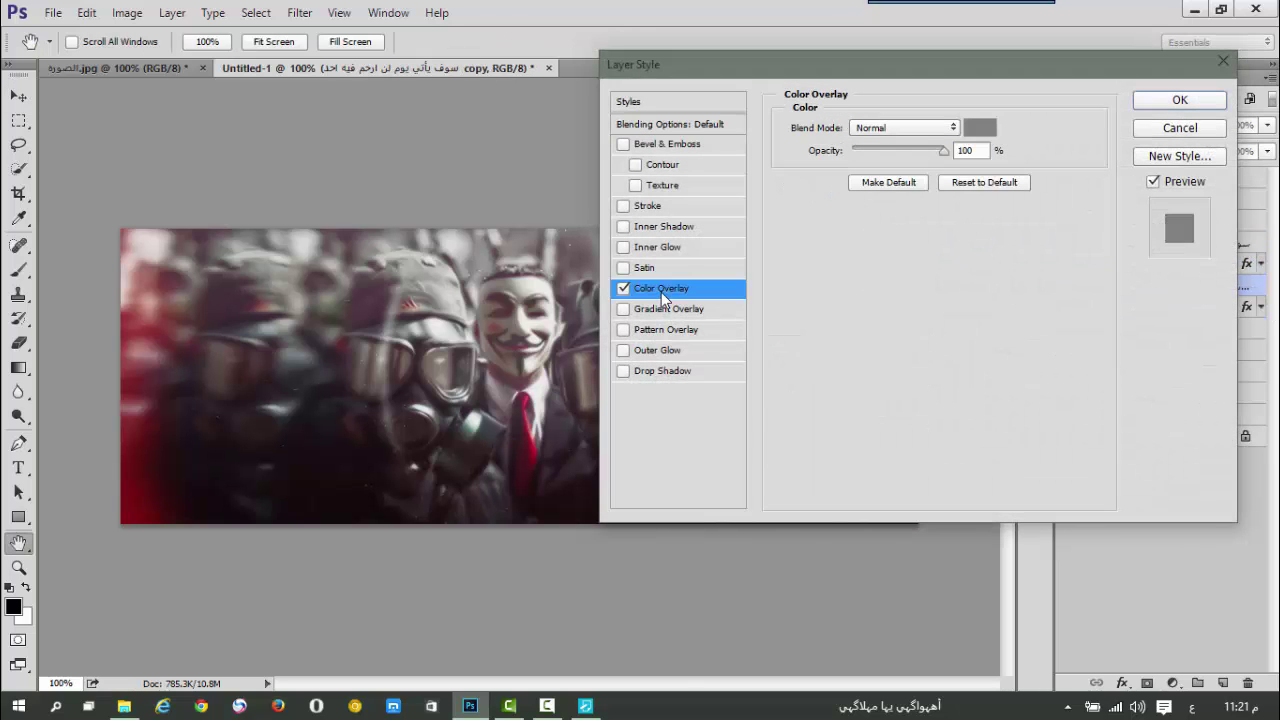
pyautogui.click(978, 130)
pyautogui.write('ff0000')
pyautogui.click(829, 149)
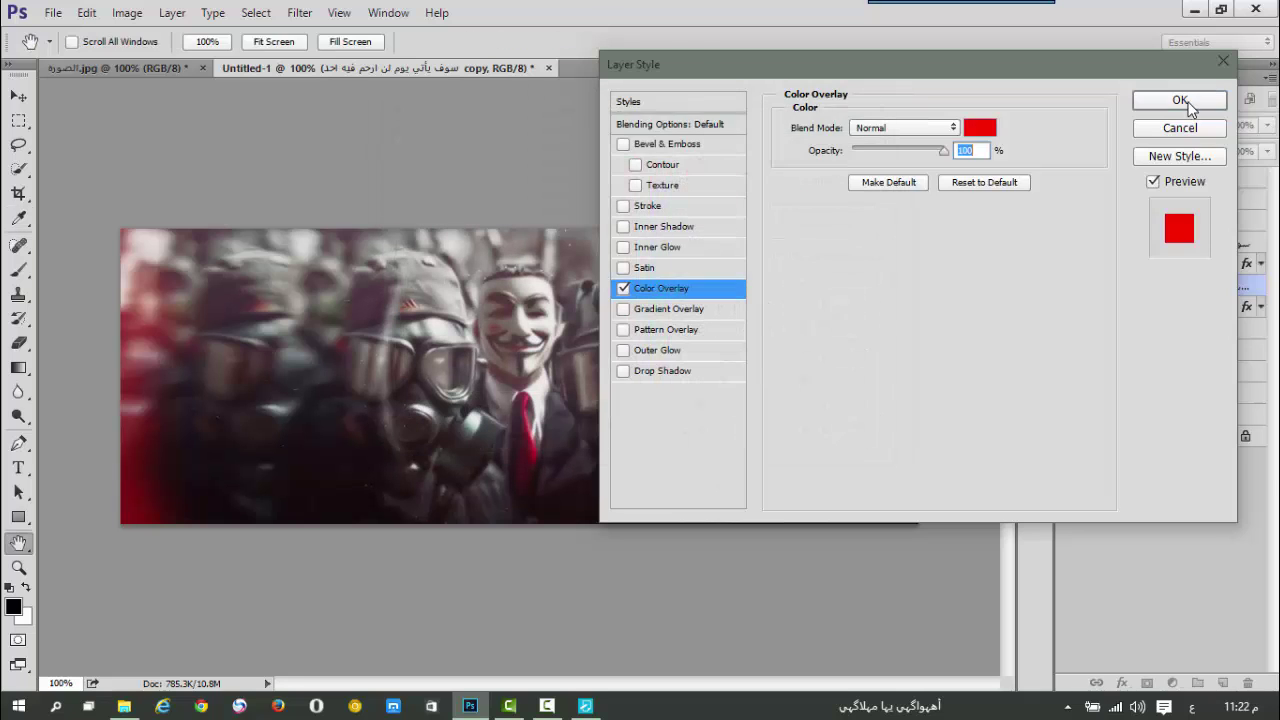
pyautogui.click(1180, 100)
pyautogui.click(1262, 286)
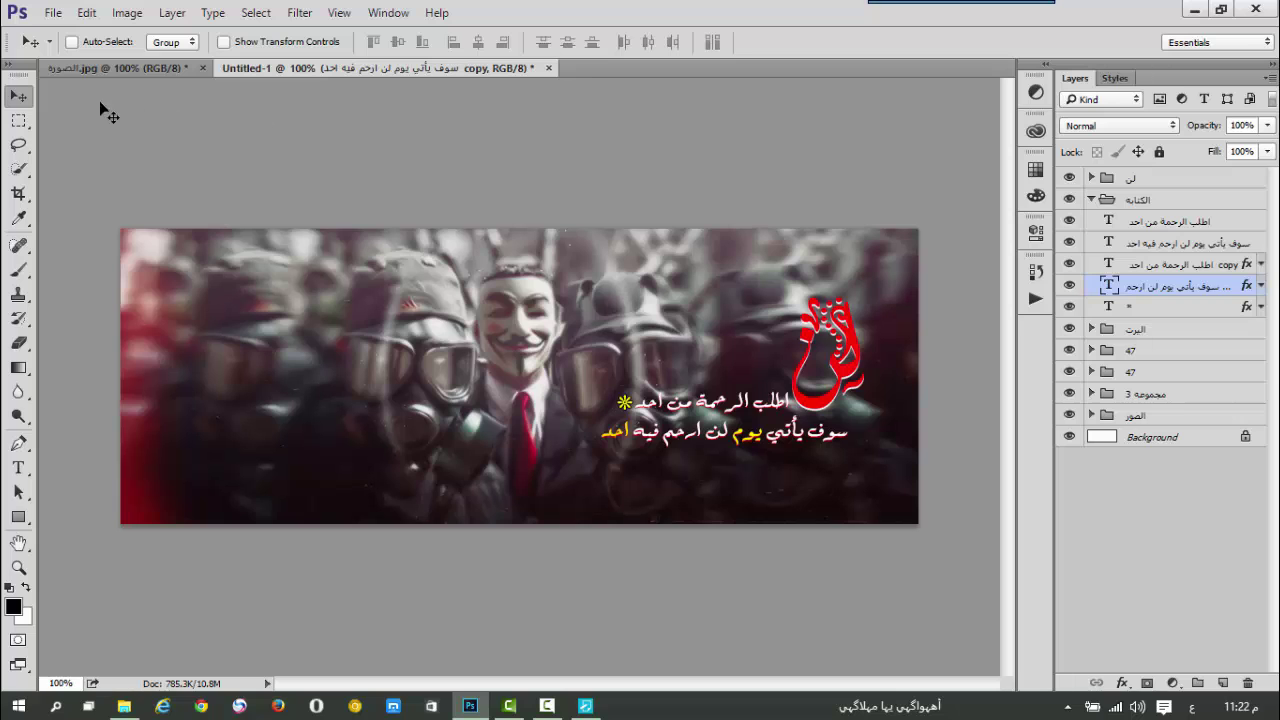
# Step: Open الحقوق.psd and copy its الحقوق group into the cover document above the لن group
pyautogui.click(1091, 199)
pyautogui.click(1088, 172)
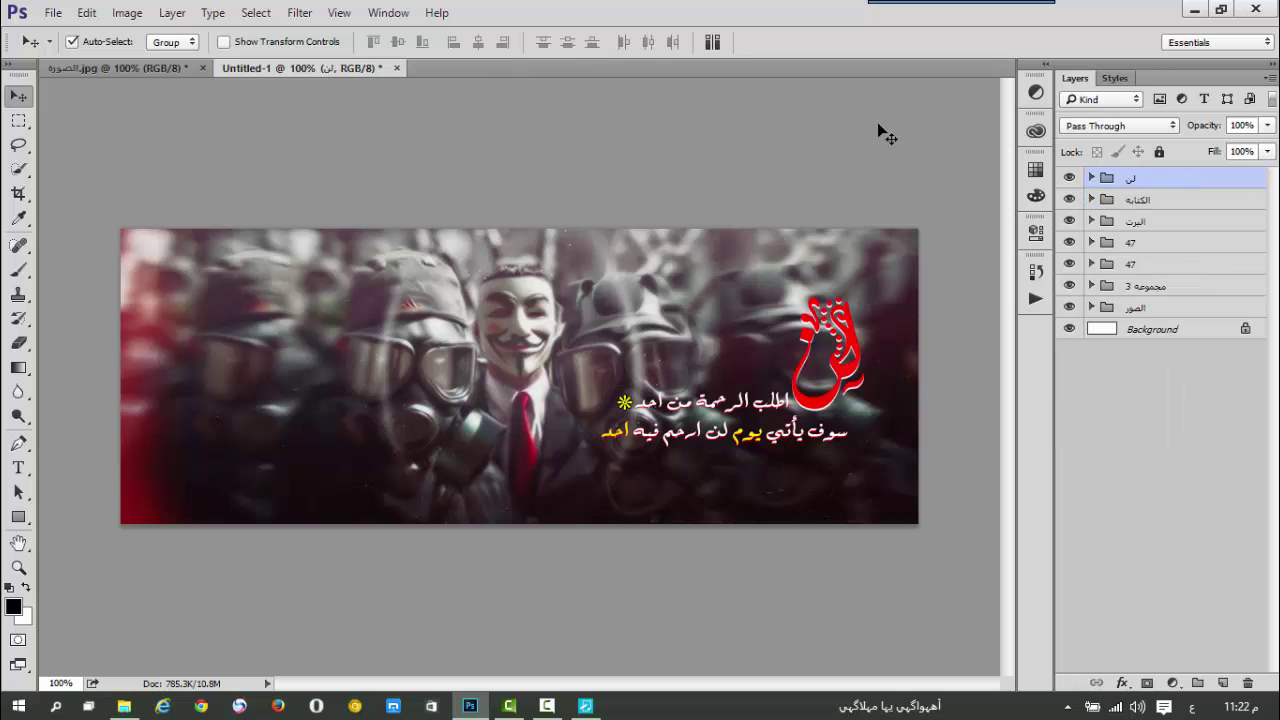
pyautogui.hotkey('ctrl', 'o')
pyautogui.doubleClick(321, 161)
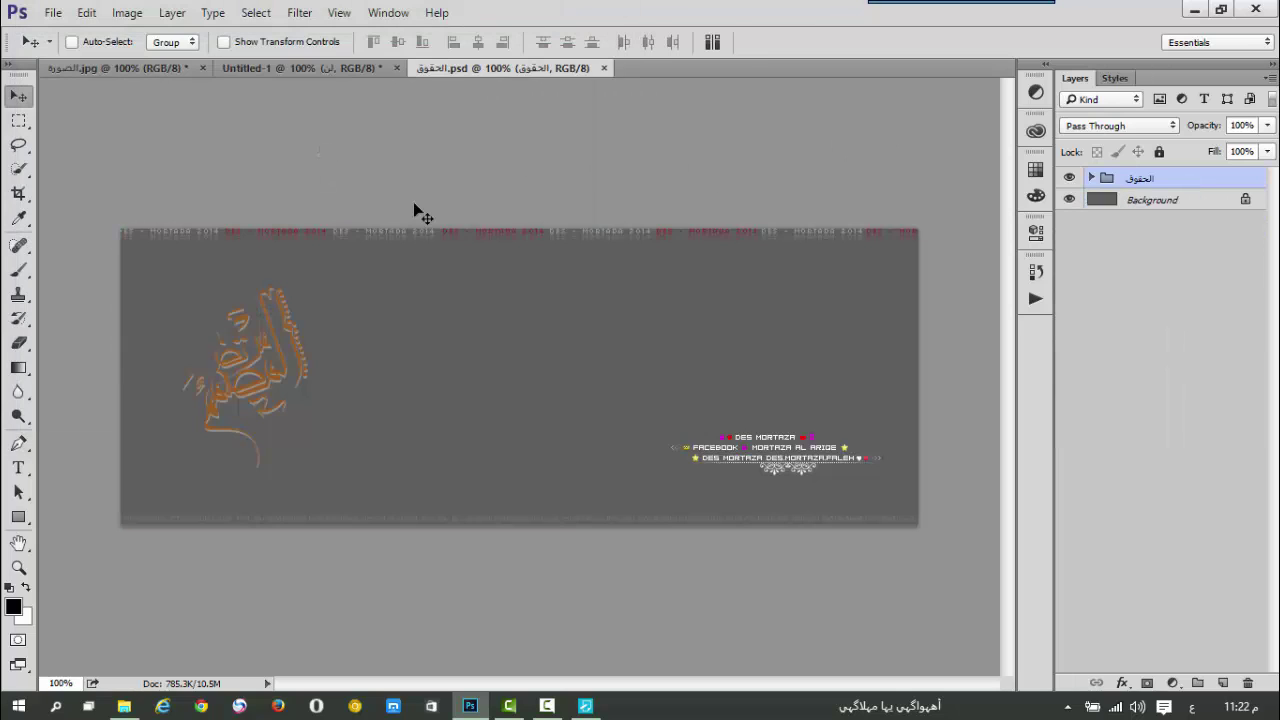
pyautogui.moveTo(362, 178); pyautogui.dragTo(414, 254)
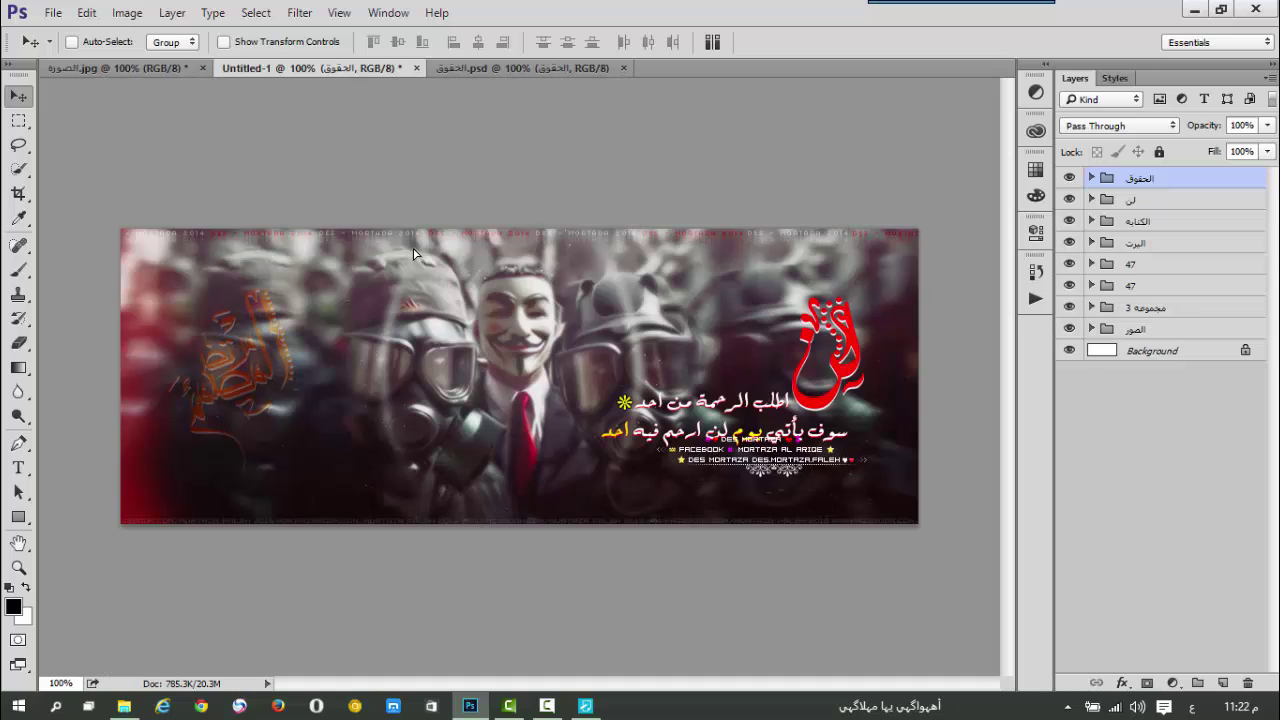
# Step: Move the لن and الكتابه groups together up and slightly right, clear of the small rights text
pyautogui.click(1127, 199)
pyautogui.keyDown('shift'); pyautogui.click(1160, 221); pyautogui.keyUp('shift')
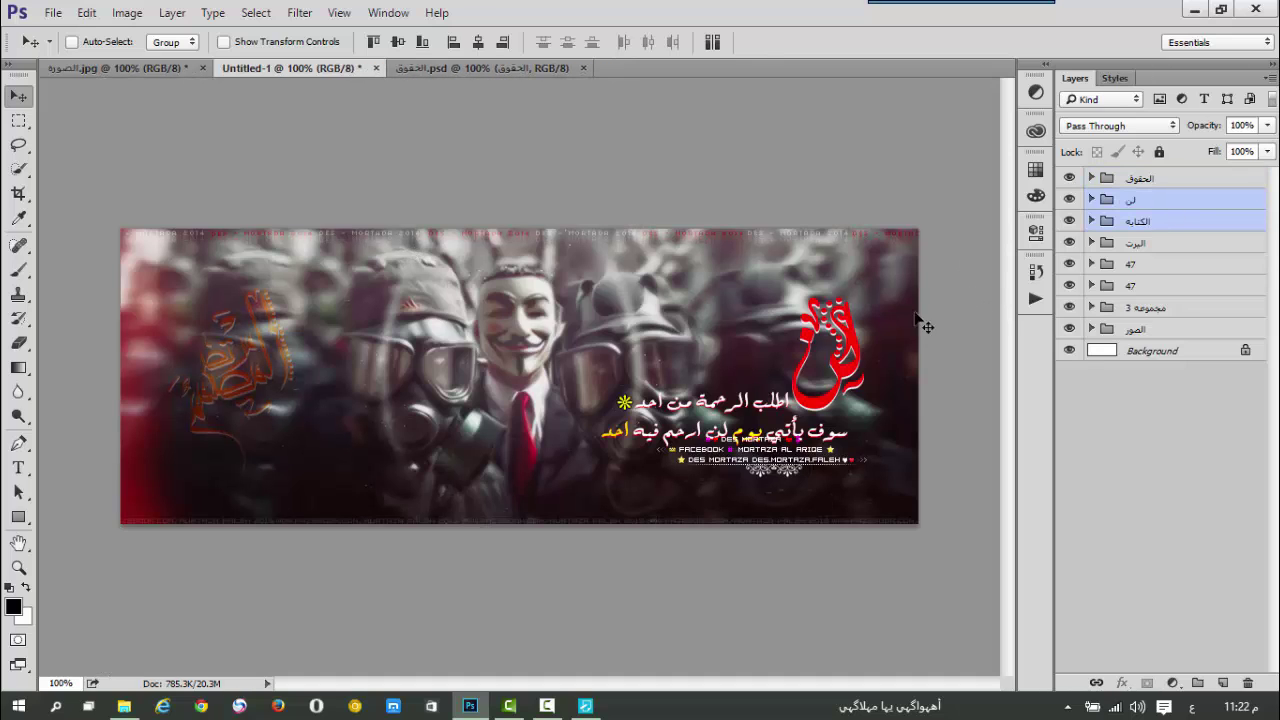
pyautogui.moveTo(929, 328); pyautogui.dragTo(922, 298)
pyautogui.press('Down')
pyautogui.press('Down')
pyautogui.press('Down')
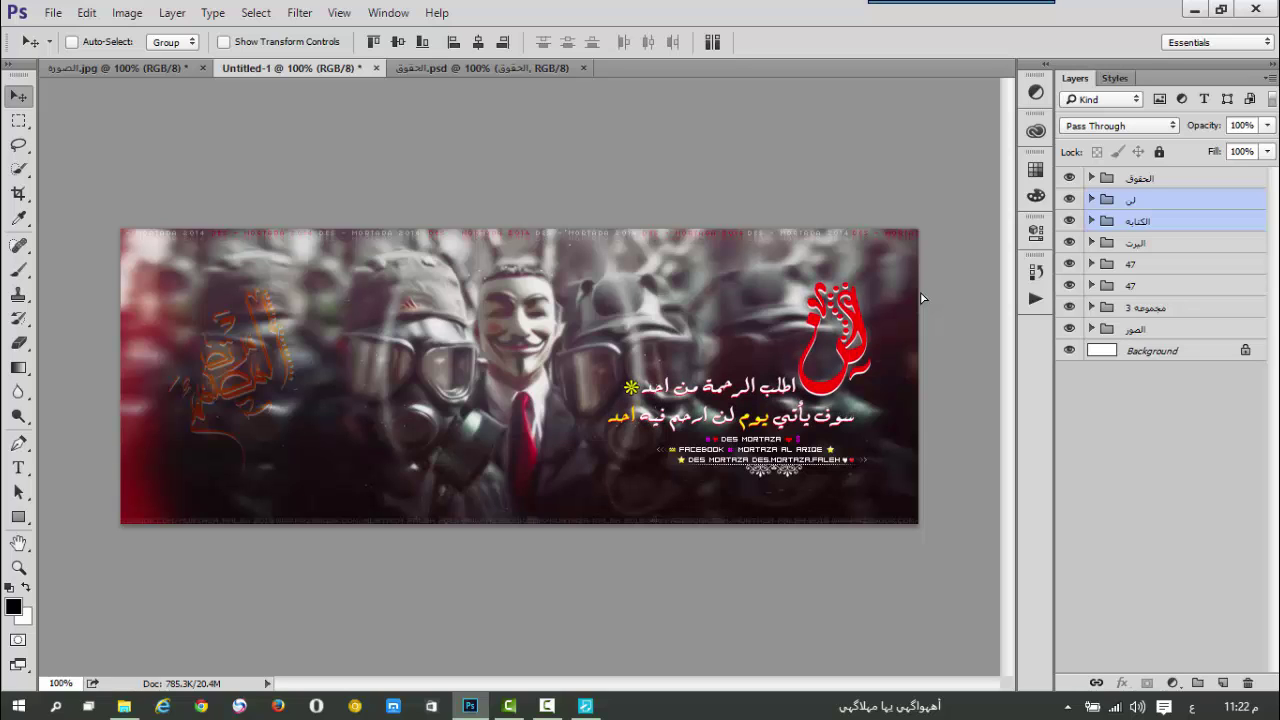
# Step: Nudge the الحقوق group several pixels left and slightly up beneath the Arabic text lines
pyautogui.click(1160, 181)
pyautogui.press('Left')
pyautogui.press('Left')
pyautogui.press('Left')
pyautogui.press('Left')
pyautogui.press('Left')
pyautogui.press('Left')
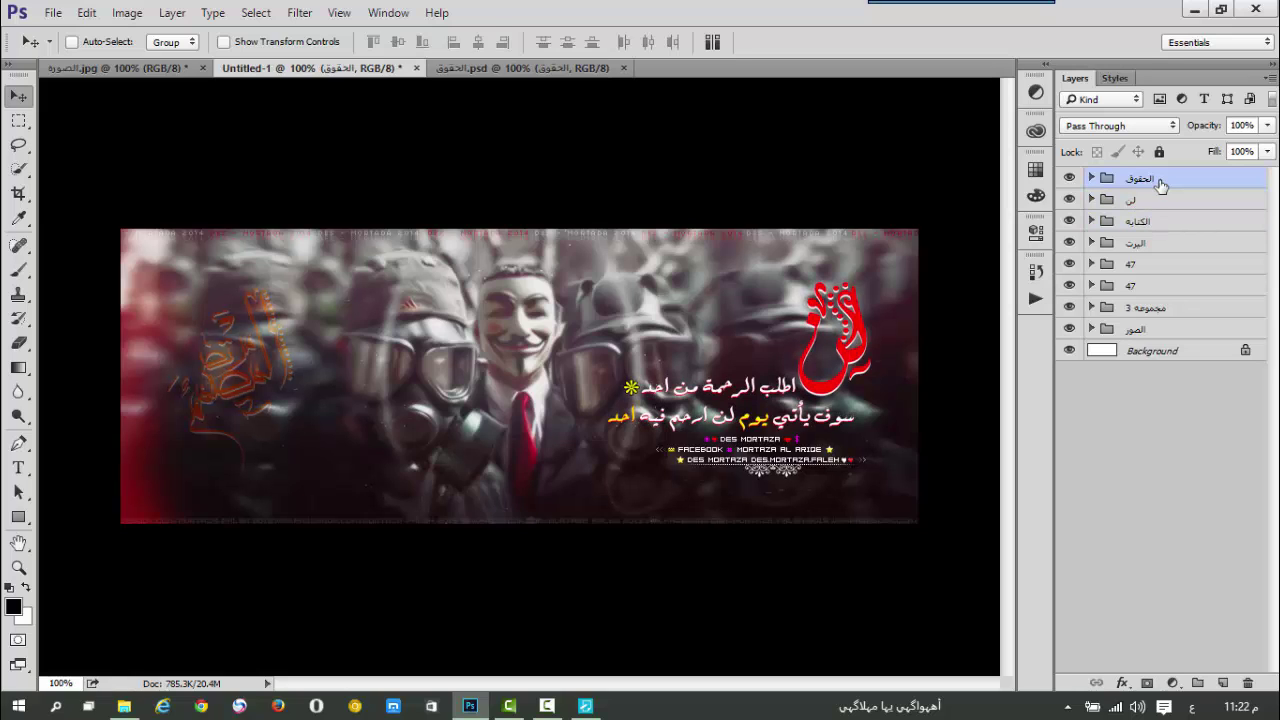
pyautogui.press('Left')
pyautogui.press('Left')
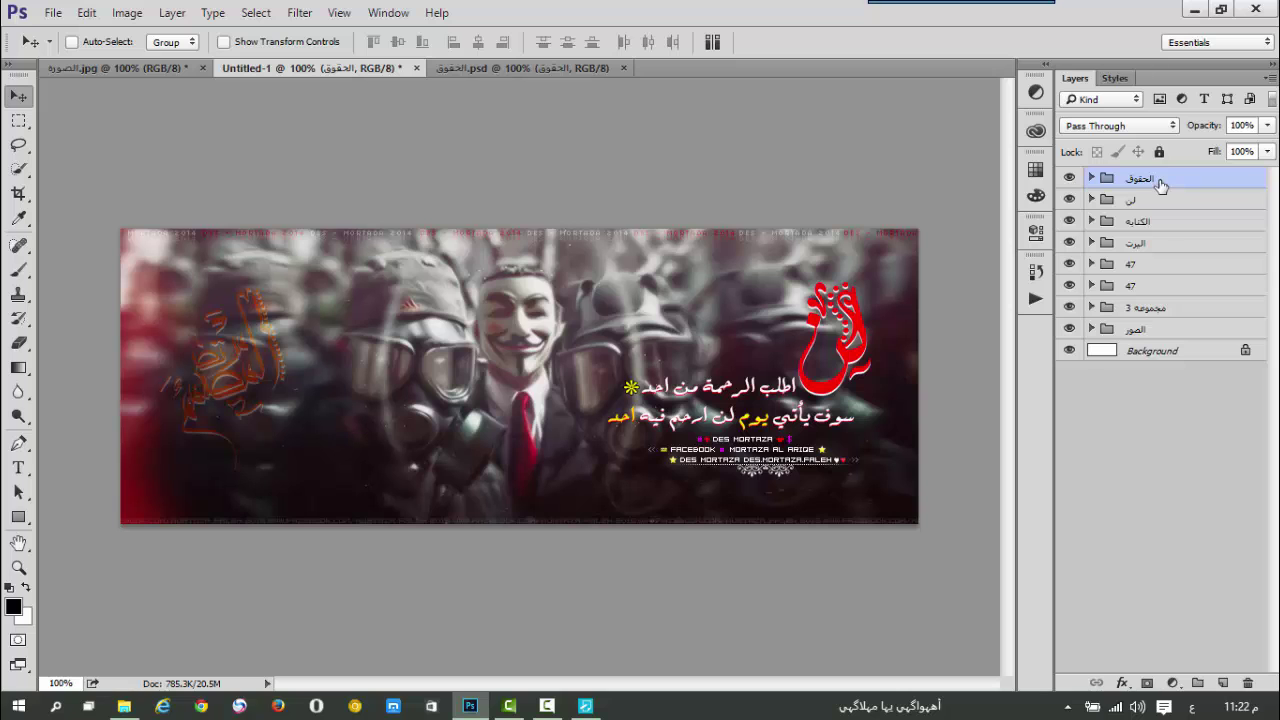
pyautogui.press('Up')
pyautogui.press('Up')
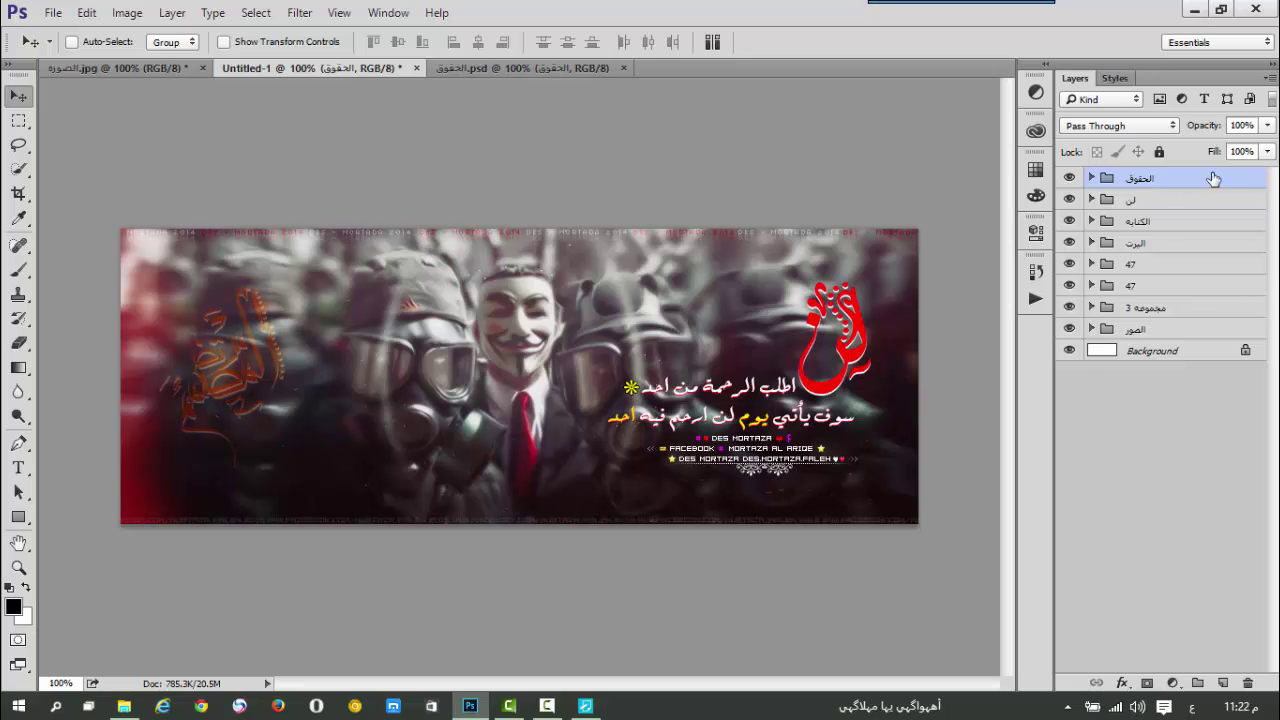
# Step: Switch to Professional NotePad and read through the closing note, highlighting its lines one after another
pyautogui.click(1194, 10)
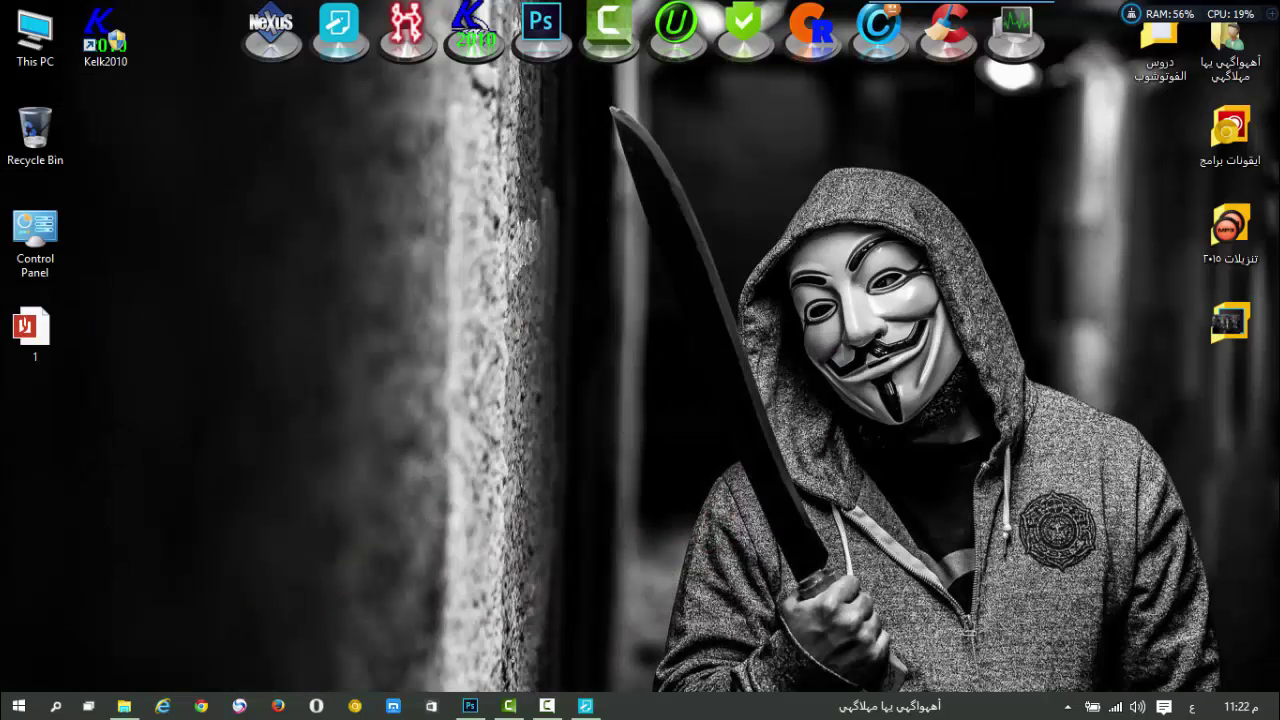
pyautogui.click(585, 706)
pyautogui.scroll(-1, 605, 428)
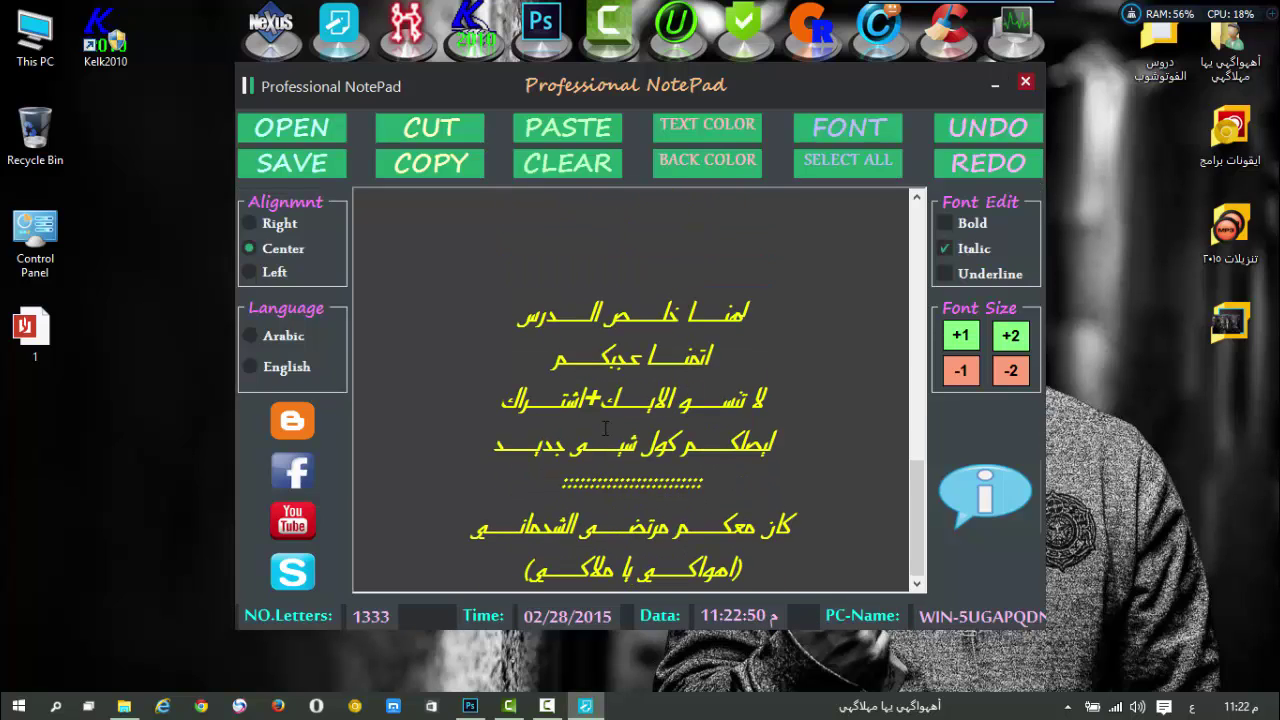
pyautogui.doubleClick(560, 314)
pyautogui.click(678, 371)
pyautogui.moveTo(714, 357); pyautogui.dragTo(454, 378)
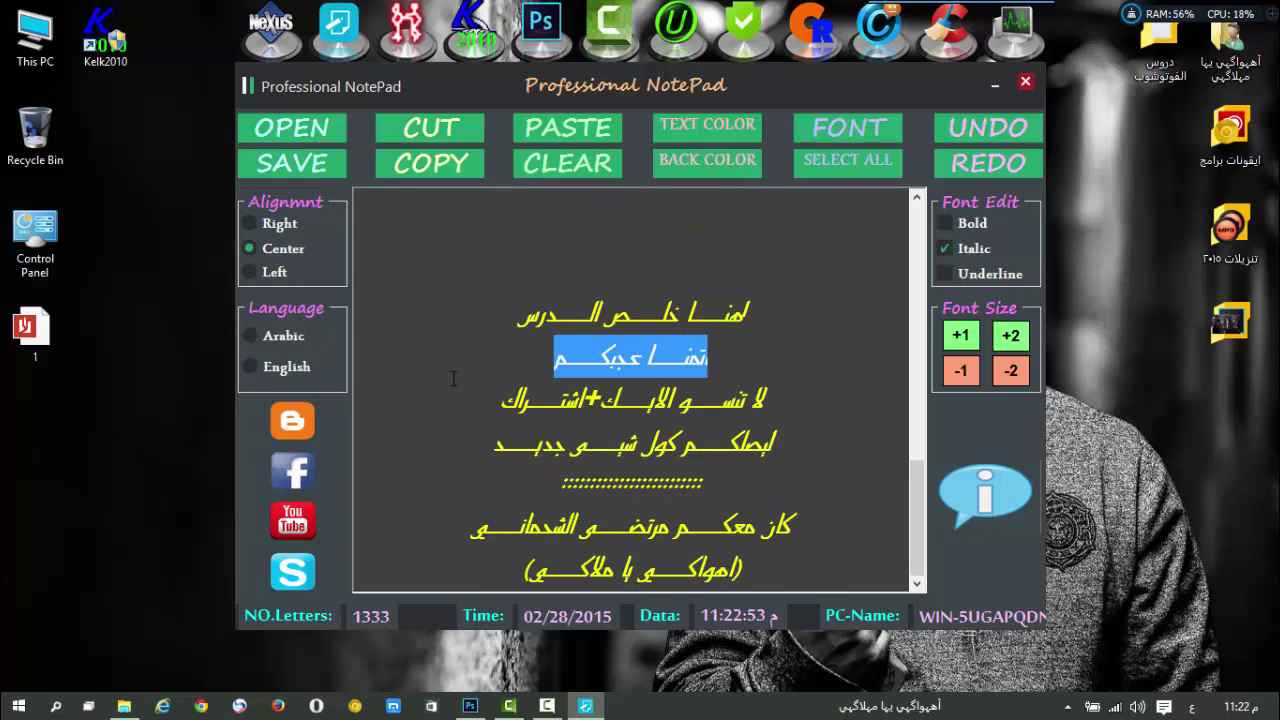
pyautogui.tripleClick(567, 410)
pyautogui.moveTo(567, 410); pyautogui.dragTo(798, 456)
pyautogui.tripleClick(796, 457)
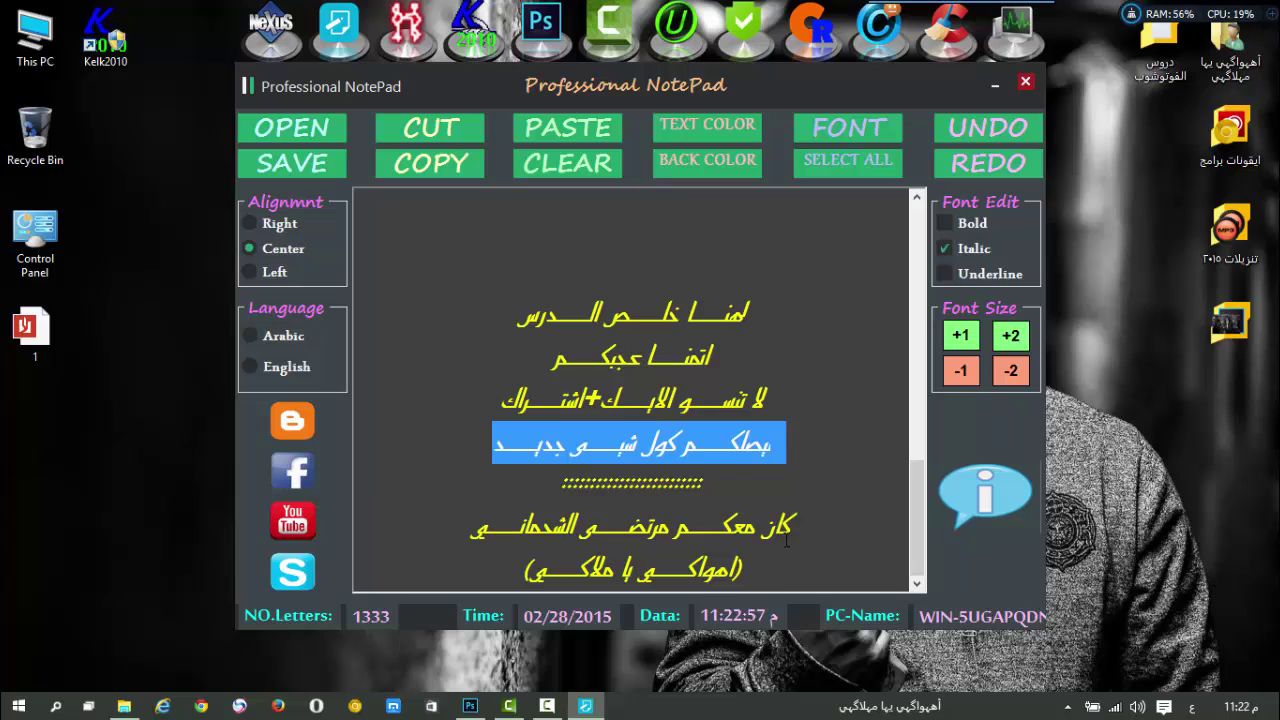
pyautogui.tripleClick(749, 527)
pyautogui.tripleClick(725, 572)
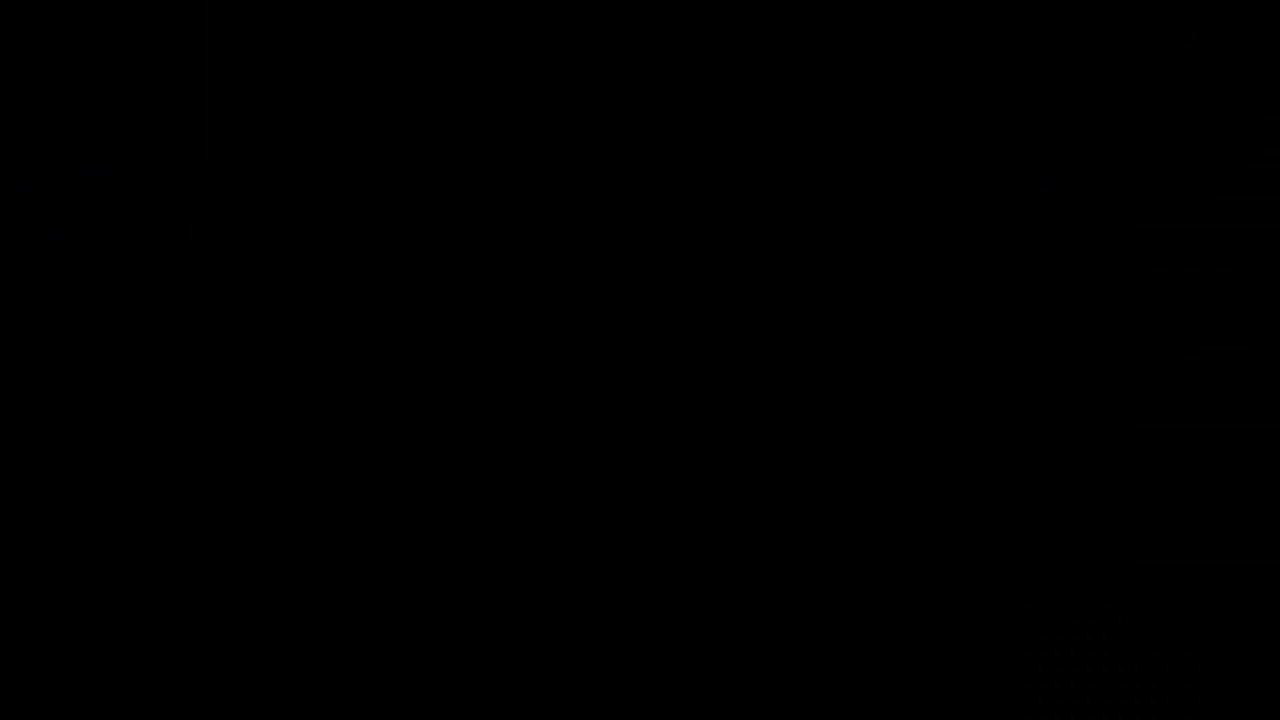